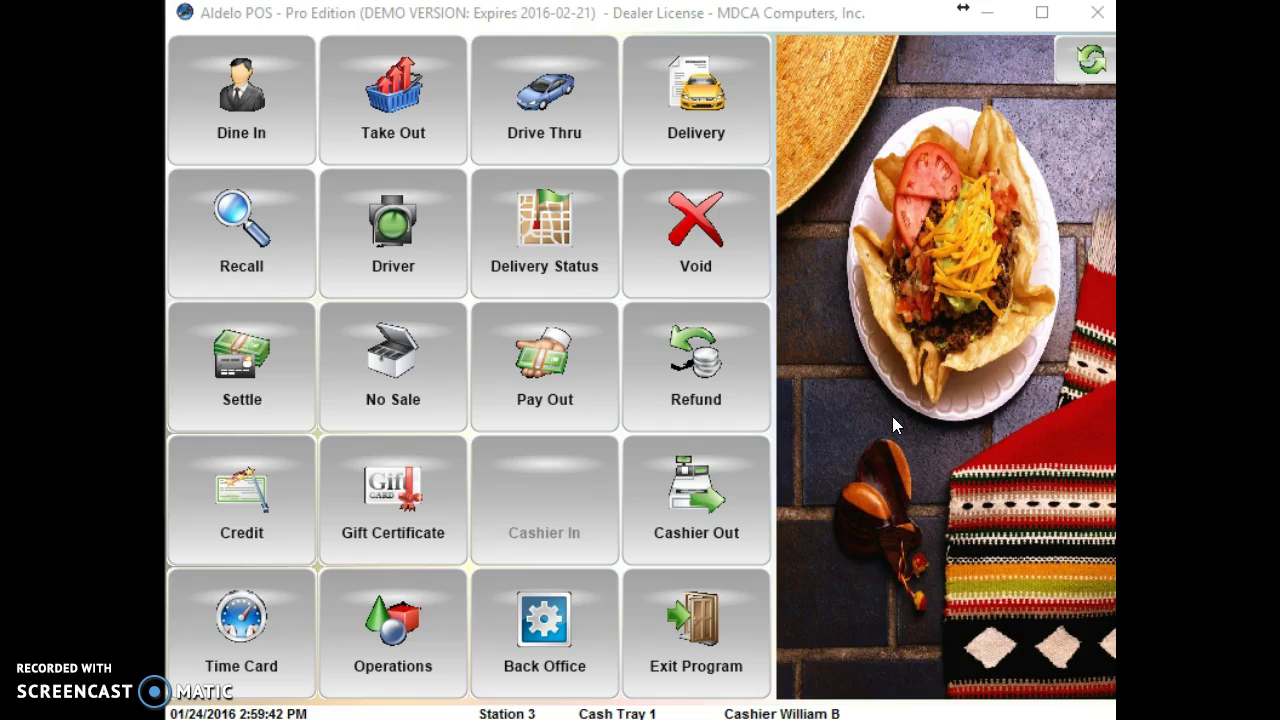
Start a dine-in order for table 11 with one Spicy Buffalo Wings at 5.95
{"action": "left_click", "coordinate": [185, 107]}
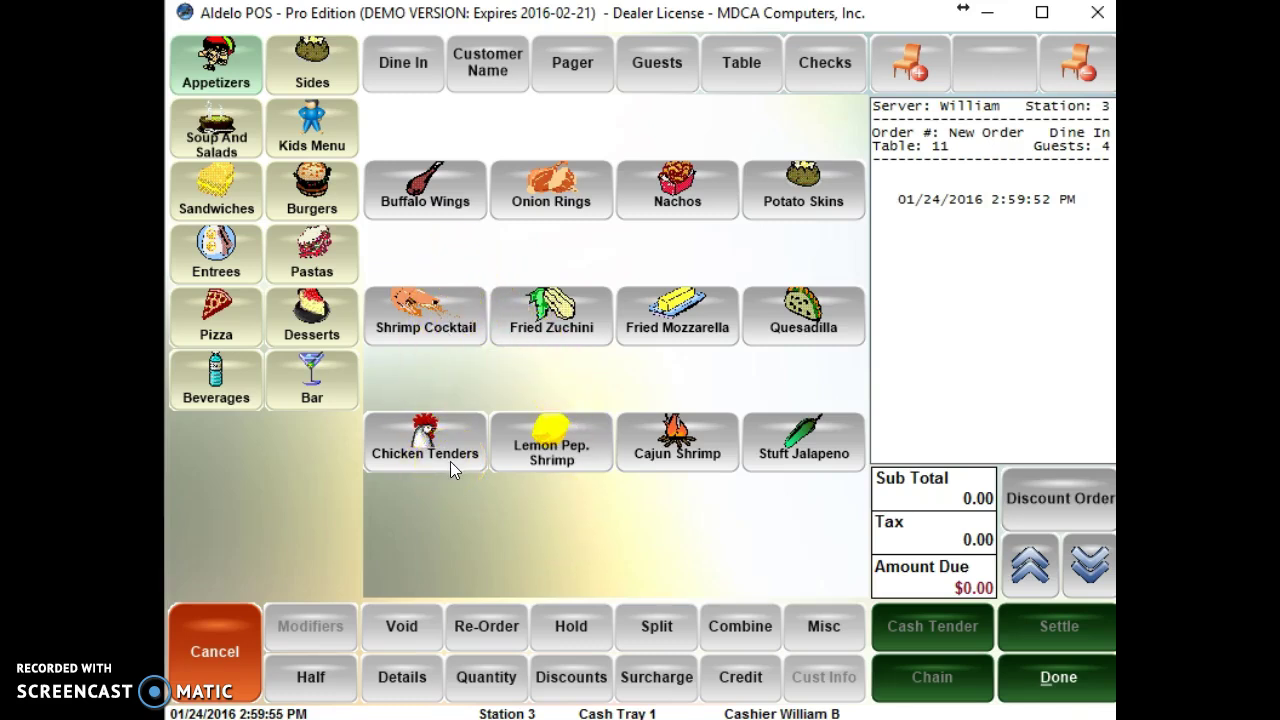
{"action": "left_click", "coordinate": [450, 206]}
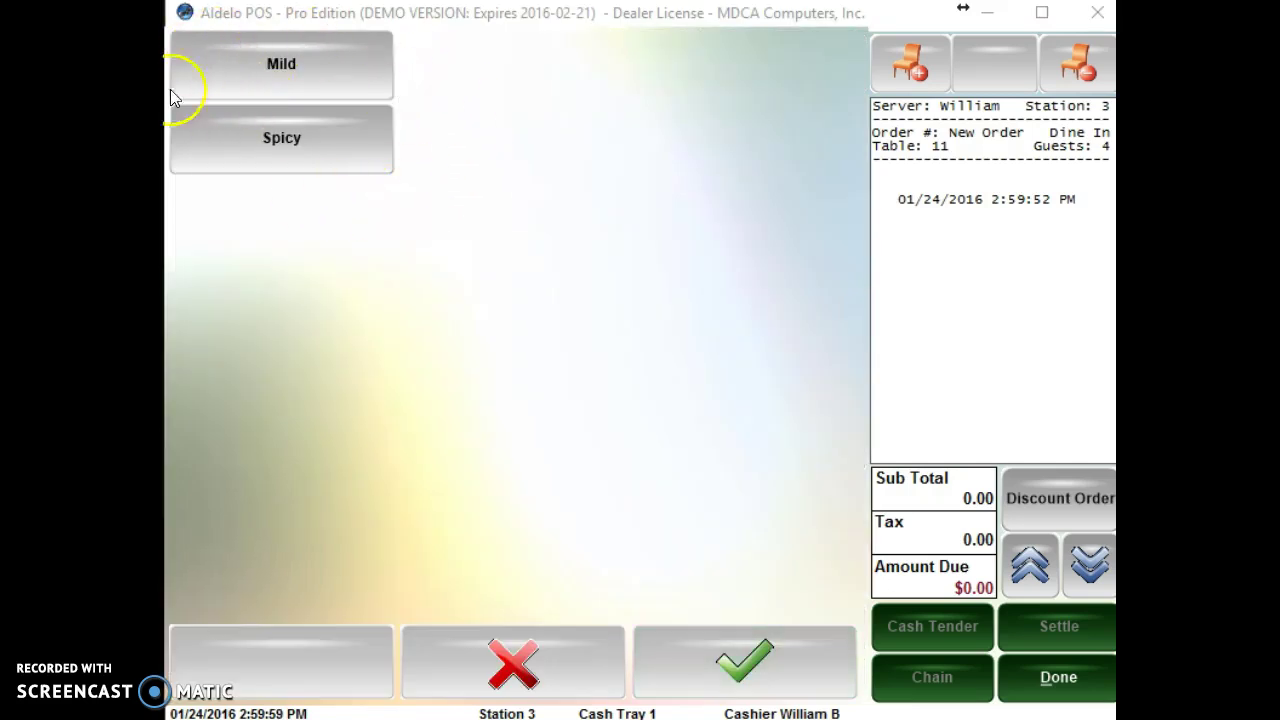
{"action": "left_click", "coordinate": [260, 142]}
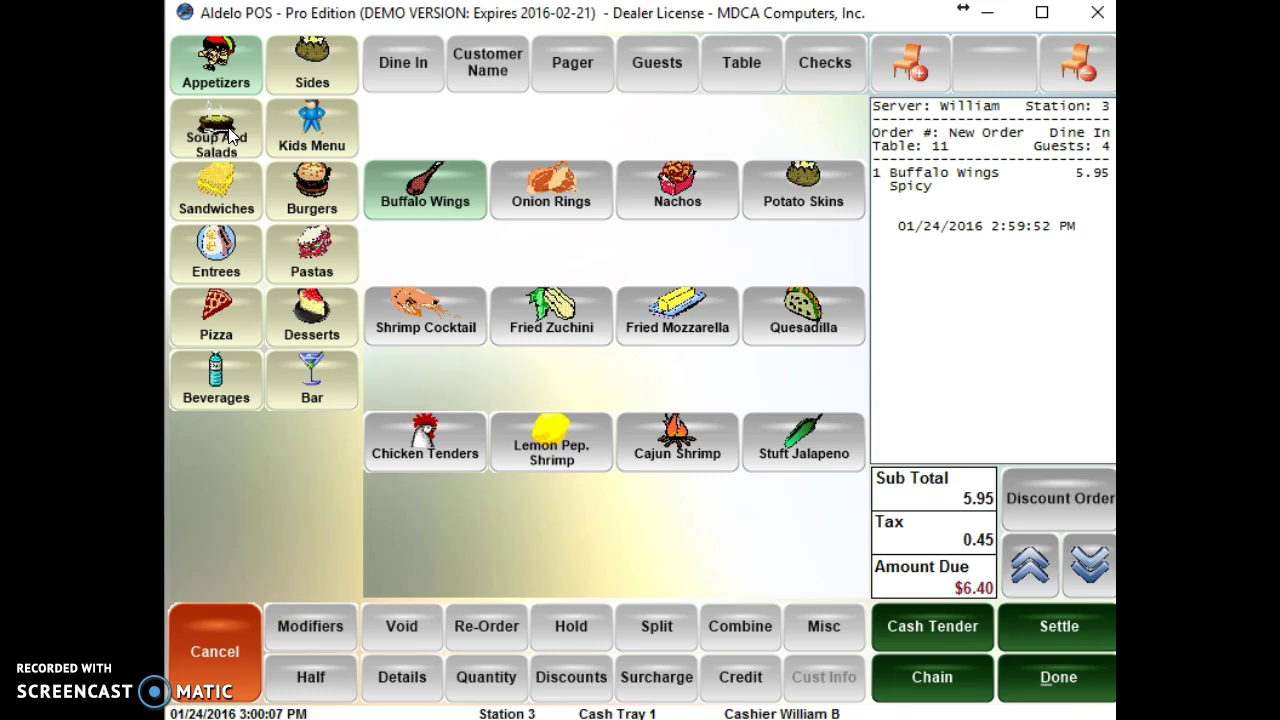
Add a Supreme Hamburger cooked Medium Well with the Cripsy Chips side
{"action": "left_click", "coordinate": [302, 198]}
{"action": "left_click", "coordinate": [414, 212]}
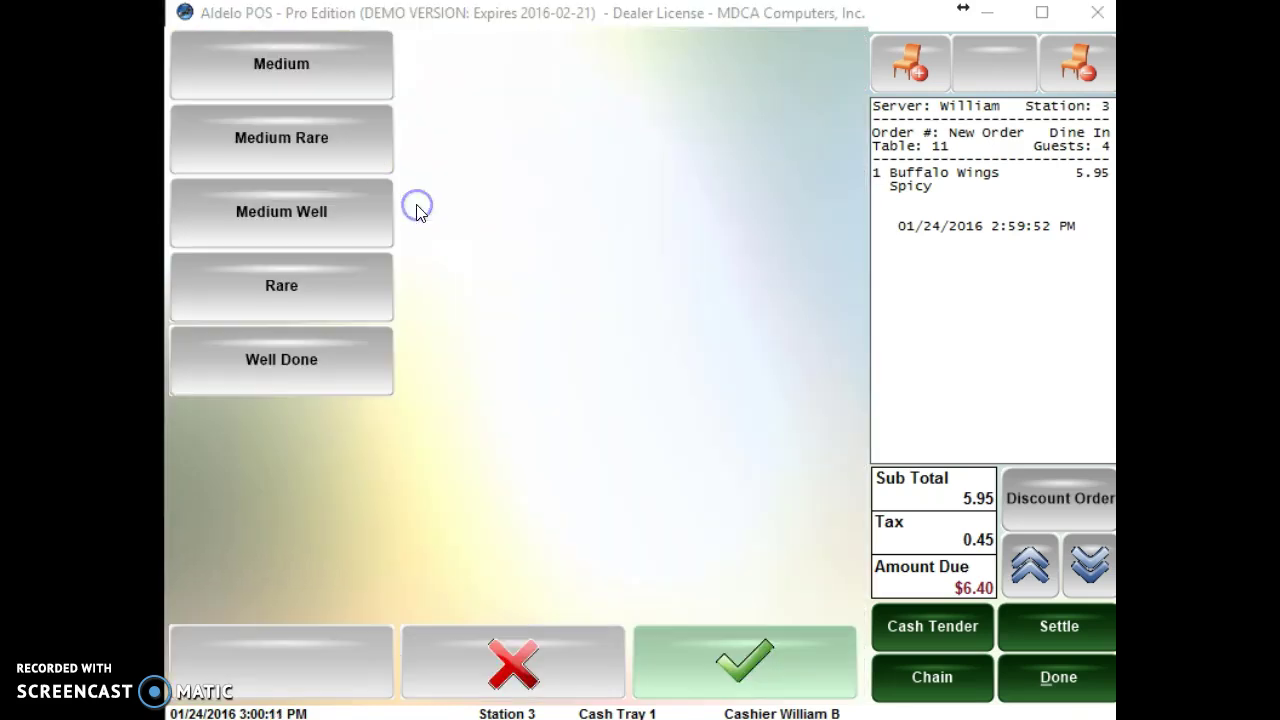
{"action": "left_click", "coordinate": [266, 212]}
{"action": "left_click", "coordinate": [266, 213]}
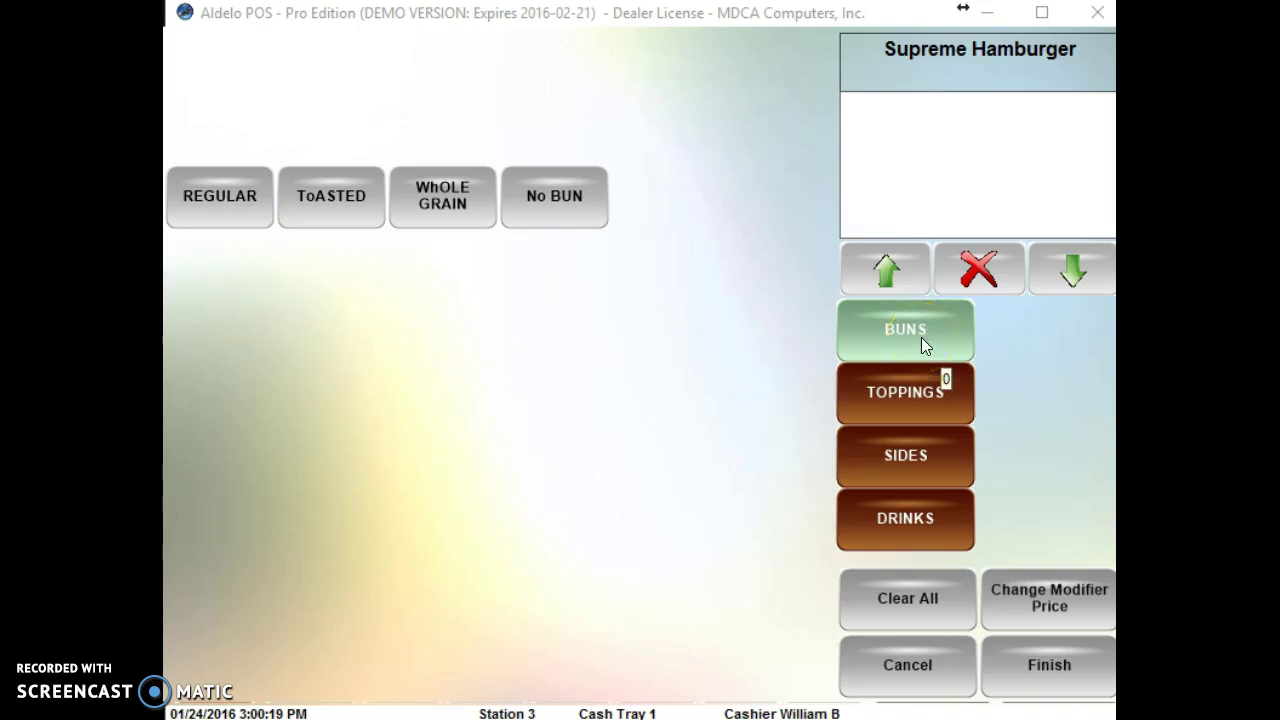
Review the burger's modifier groups, then choose a REGULAR bun with Onion and Tomatoe toppings
{"action": "left_click", "coordinate": [890, 392]}
{"action": "left_click", "coordinate": [877, 461]}
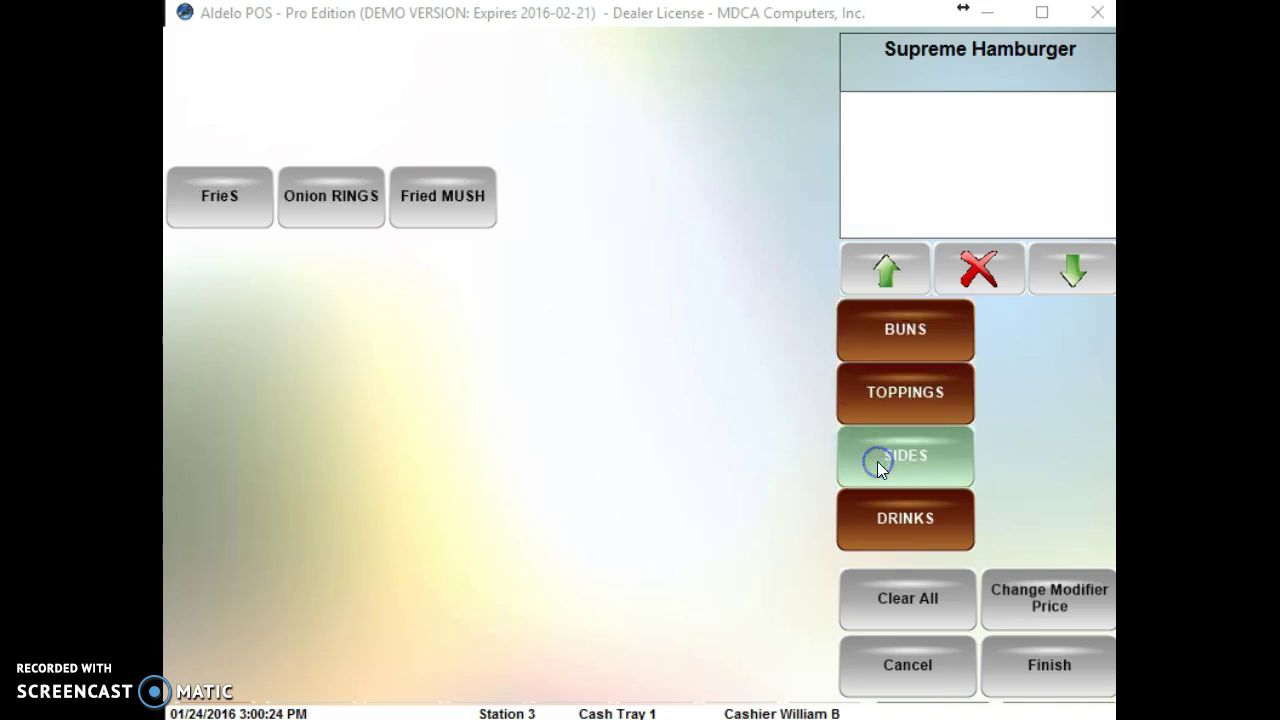
{"action": "left_click", "coordinate": [890, 533]}
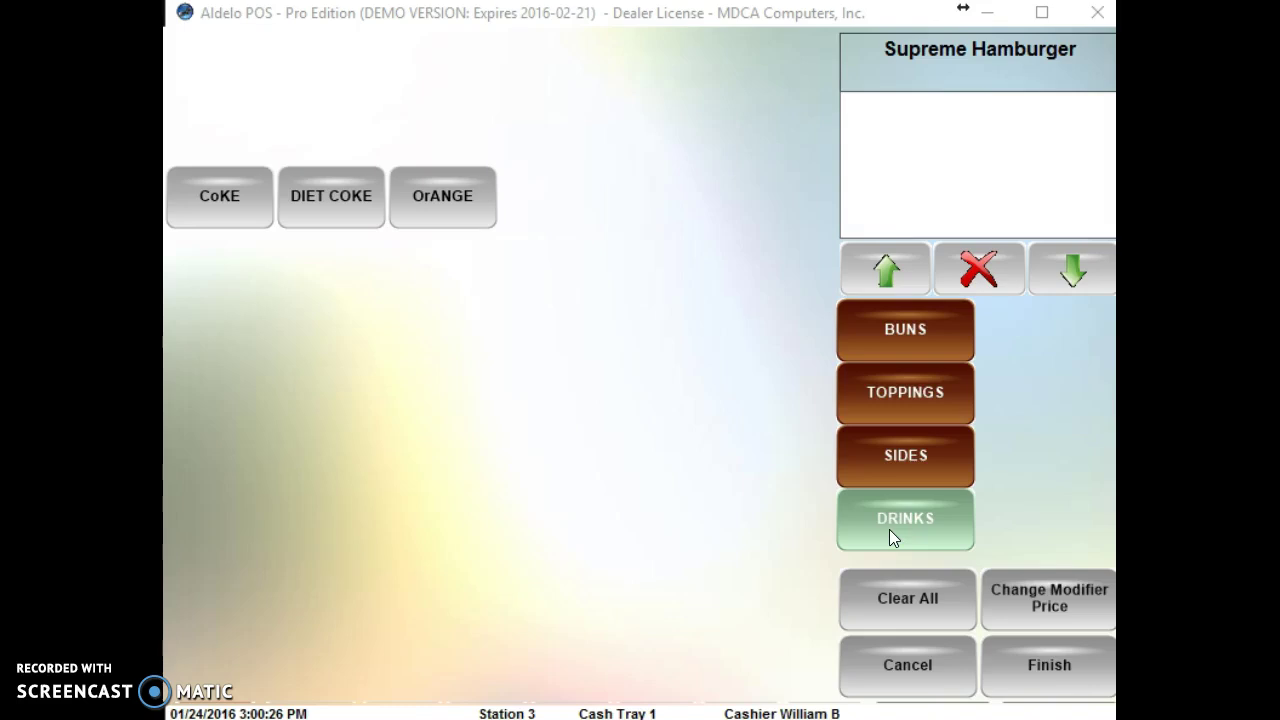
{"action": "left_click_drag", "start_coordinate": [923, 347], "coordinate": [914, 430]}
{"action": "left_click", "coordinate": [897, 330]}
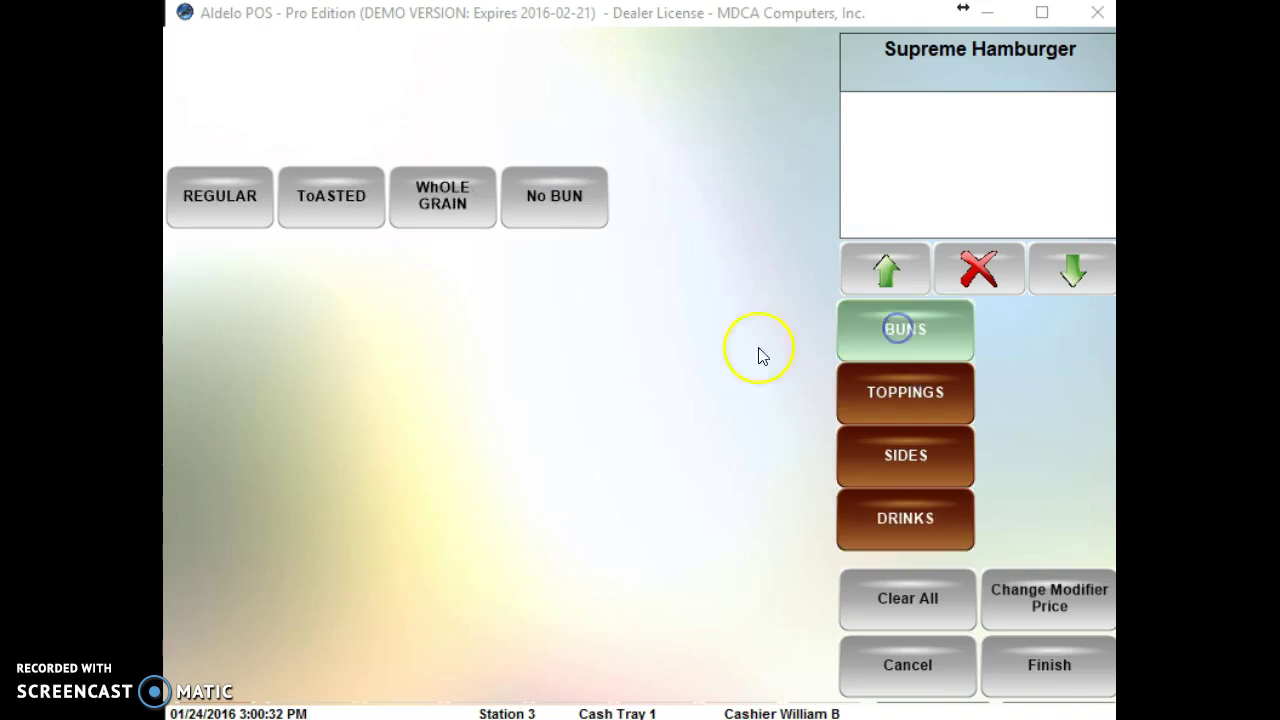
{"action": "left_click", "coordinate": [197, 205]}
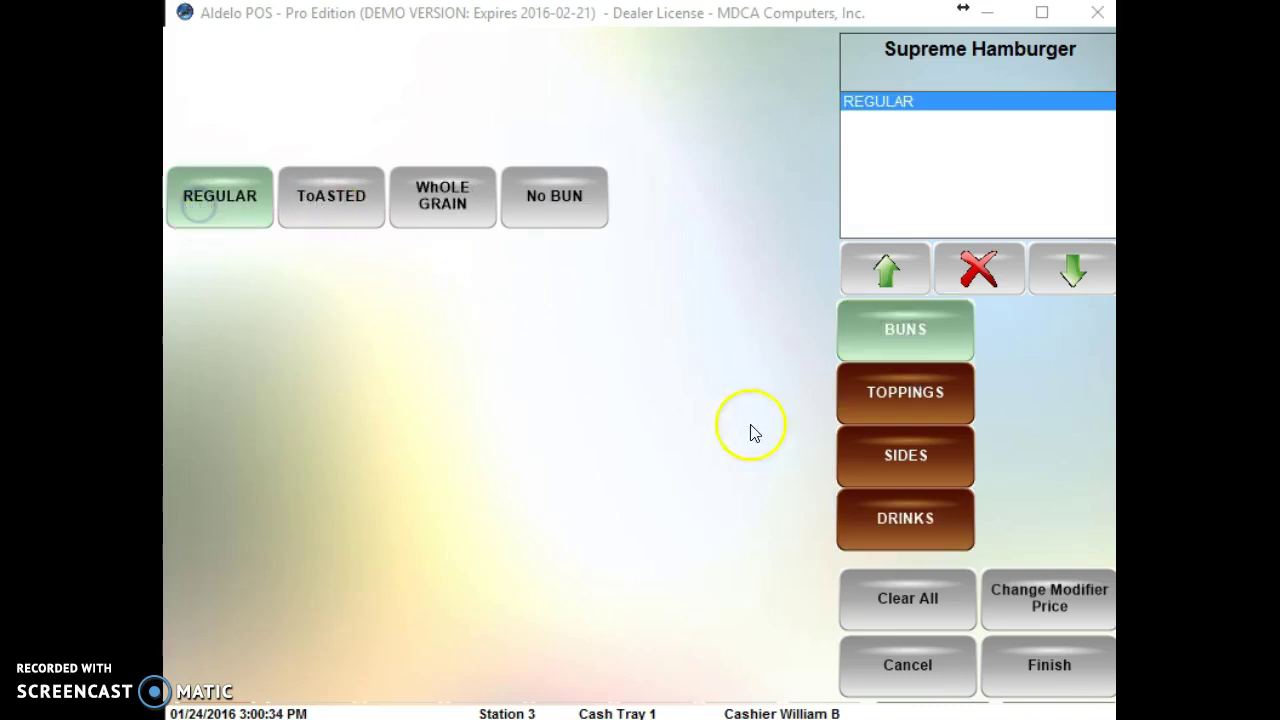
{"action": "left_click", "coordinate": [858, 395]}
{"action": "left_click", "coordinate": [466, 201]}
{"action": "left_click", "coordinate": [345, 192]}
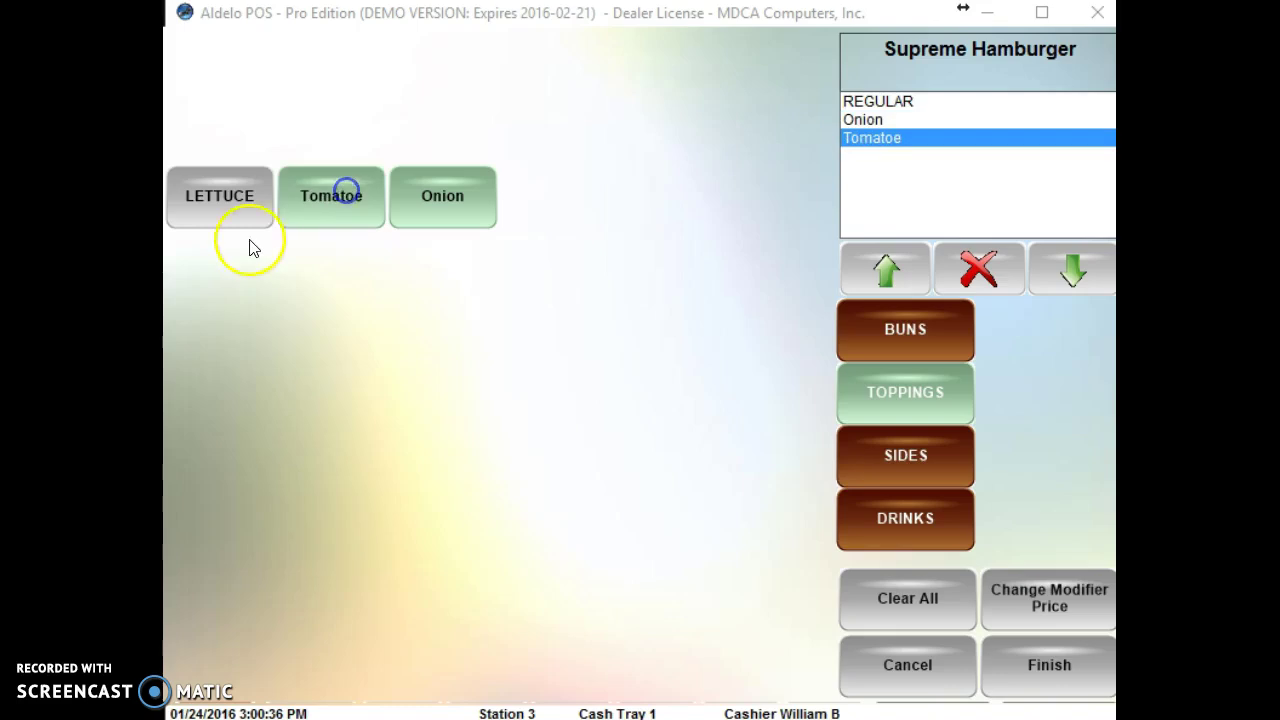
Add FrieS as the side and OrANGE as the drink, completing the burger's modifiers
{"action": "left_click", "coordinate": [903, 458]}
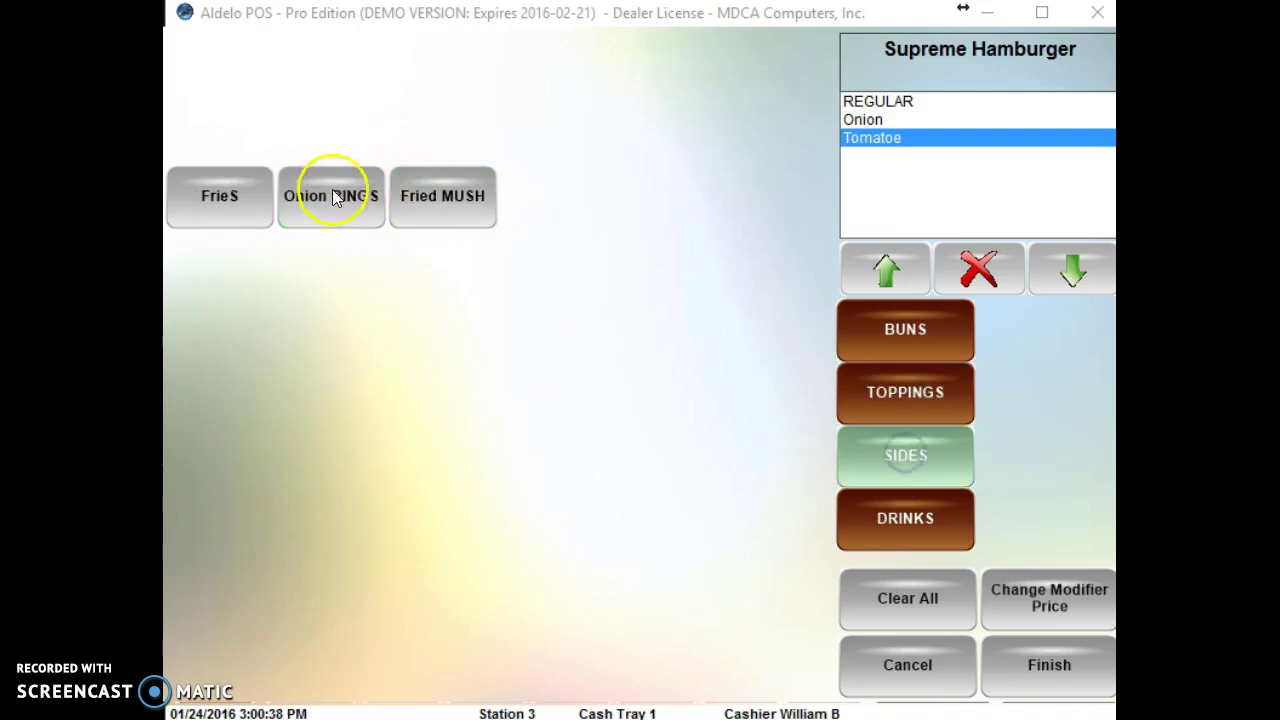
{"action": "left_click", "coordinate": [191, 211]}
{"action": "left_click", "coordinate": [894, 518]}
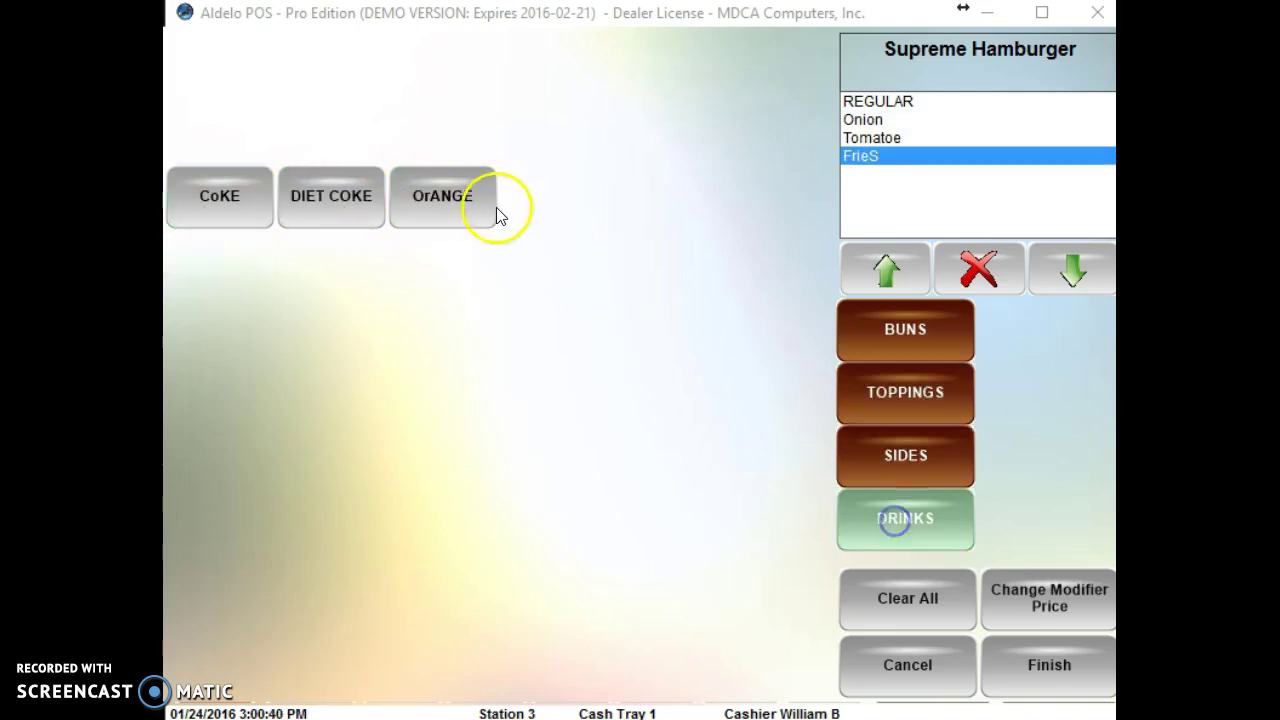
{"action": "left_click", "coordinate": [454, 196]}
{"action": "left_click", "coordinate": [1050, 660]}
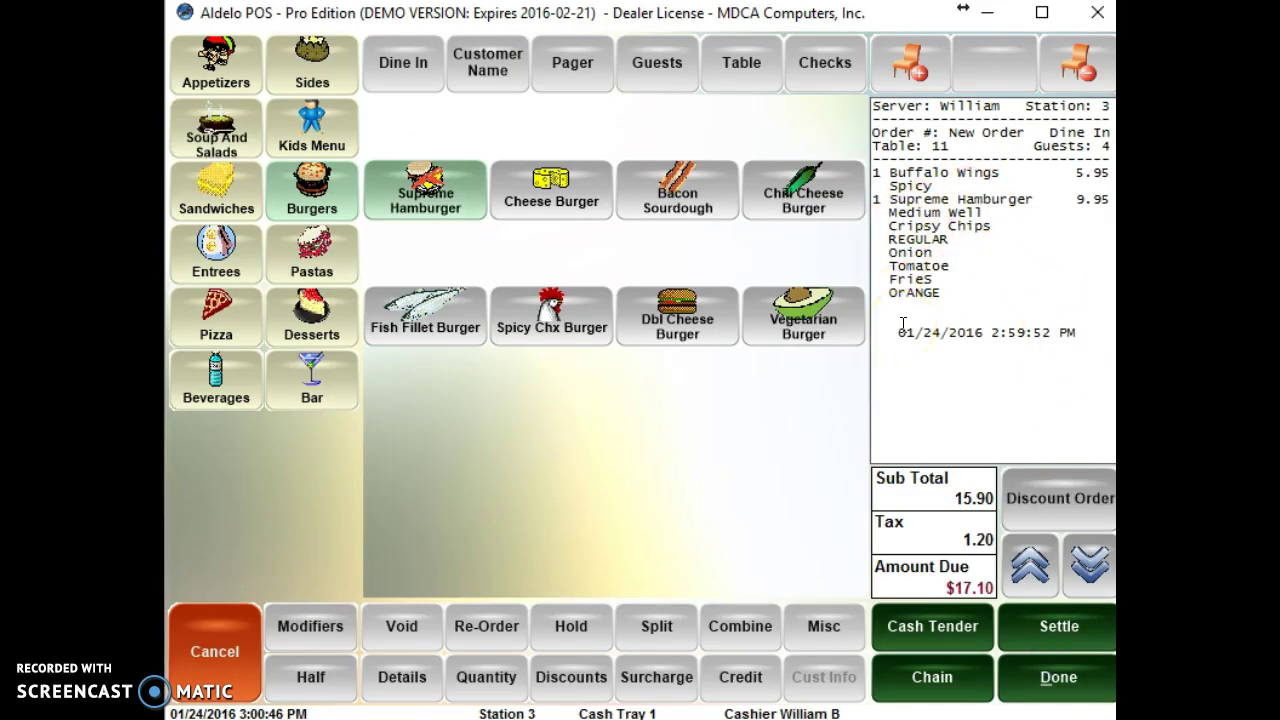
Cancel the table 11 order and enter Back Office's Setup menu toward Modifier Builder Setup
{"action": "left_click", "coordinate": [243, 634]}
{"action": "left_click", "coordinate": [557, 541]}
{"action": "left_click", "coordinate": [510, 655]}
{"action": "left_click", "coordinate": [587, 551]}
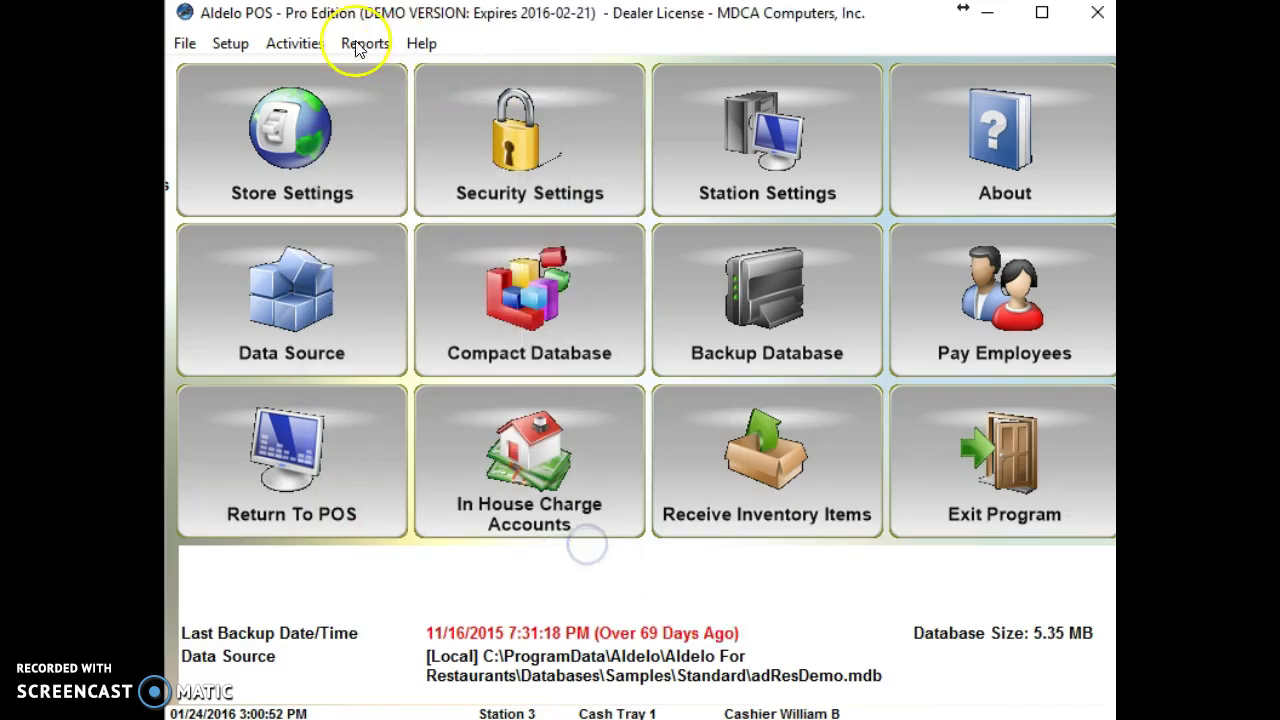
{"action": "left_click", "coordinate": [230, 43]}
{"action": "mouse_move", "coordinate": [248, 148]}
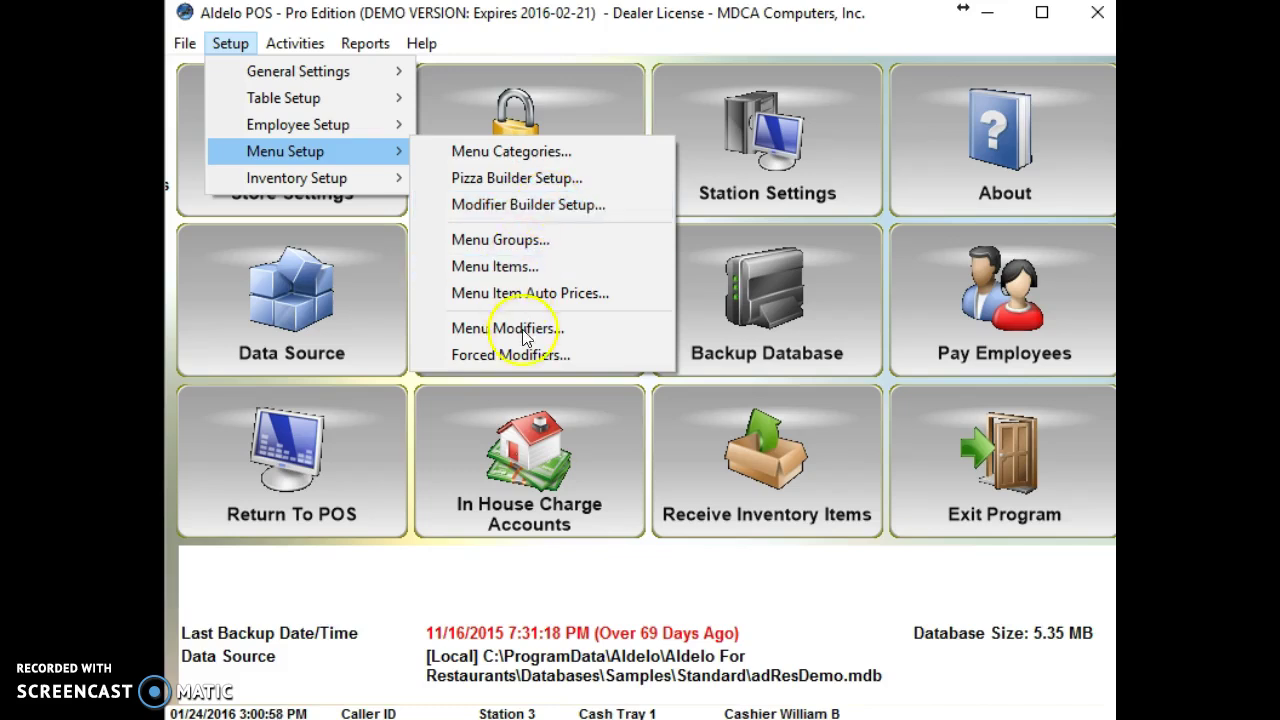
Load the sandwichs template and review its BUNS, TOPPINGS, SIDES and DRINKS modifiers
{"action": "left_click", "coordinate": [530, 207]}
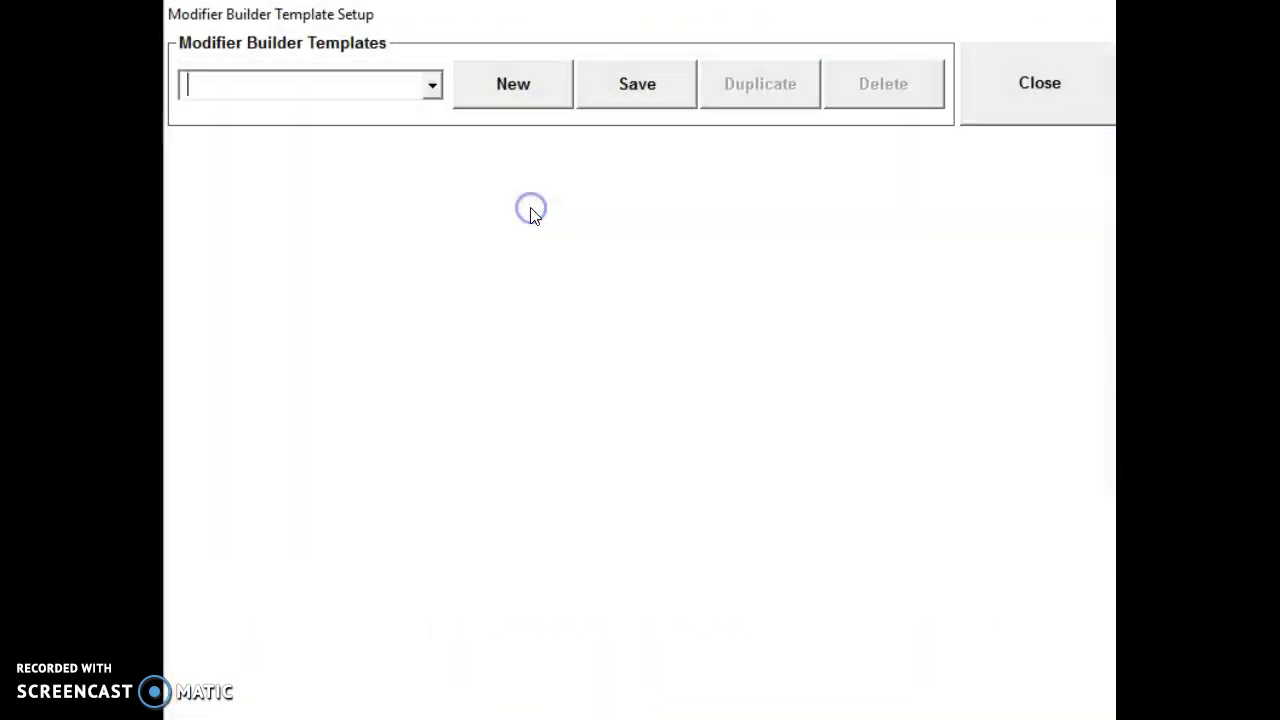
{"action": "left_click", "coordinate": [441, 86]}
{"action": "left_click", "coordinate": [437, 88]}
{"action": "left_click", "coordinate": [416, 110]}
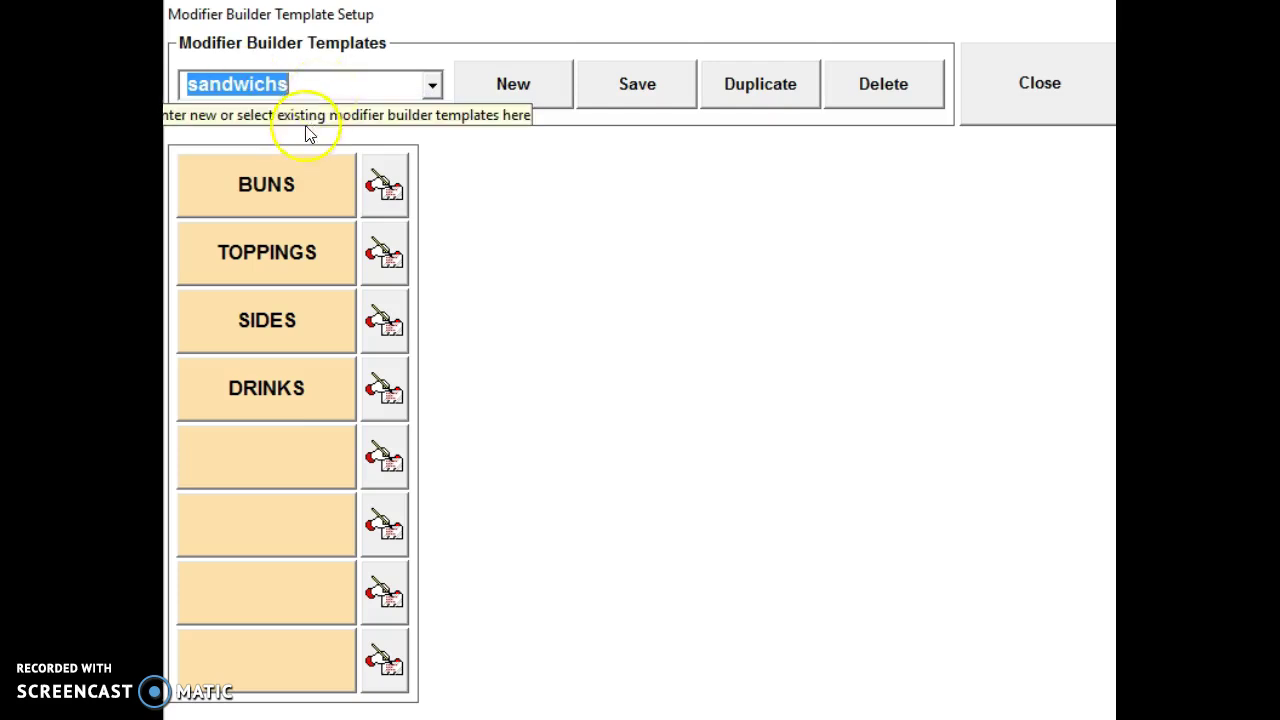
{"action": "left_click", "coordinate": [287, 192]}
{"action": "left_click", "coordinate": [277, 275]}
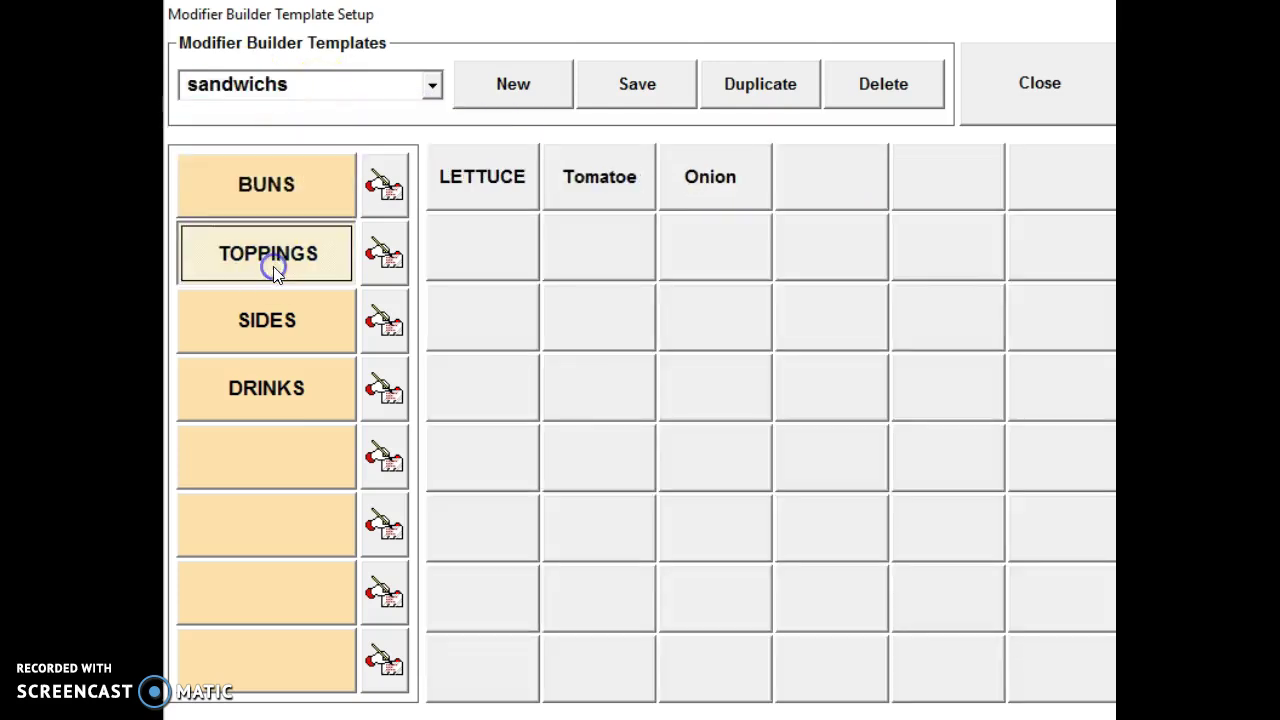
{"action": "left_click", "coordinate": [271, 318]}
{"action": "left_click", "coordinate": [257, 390]}
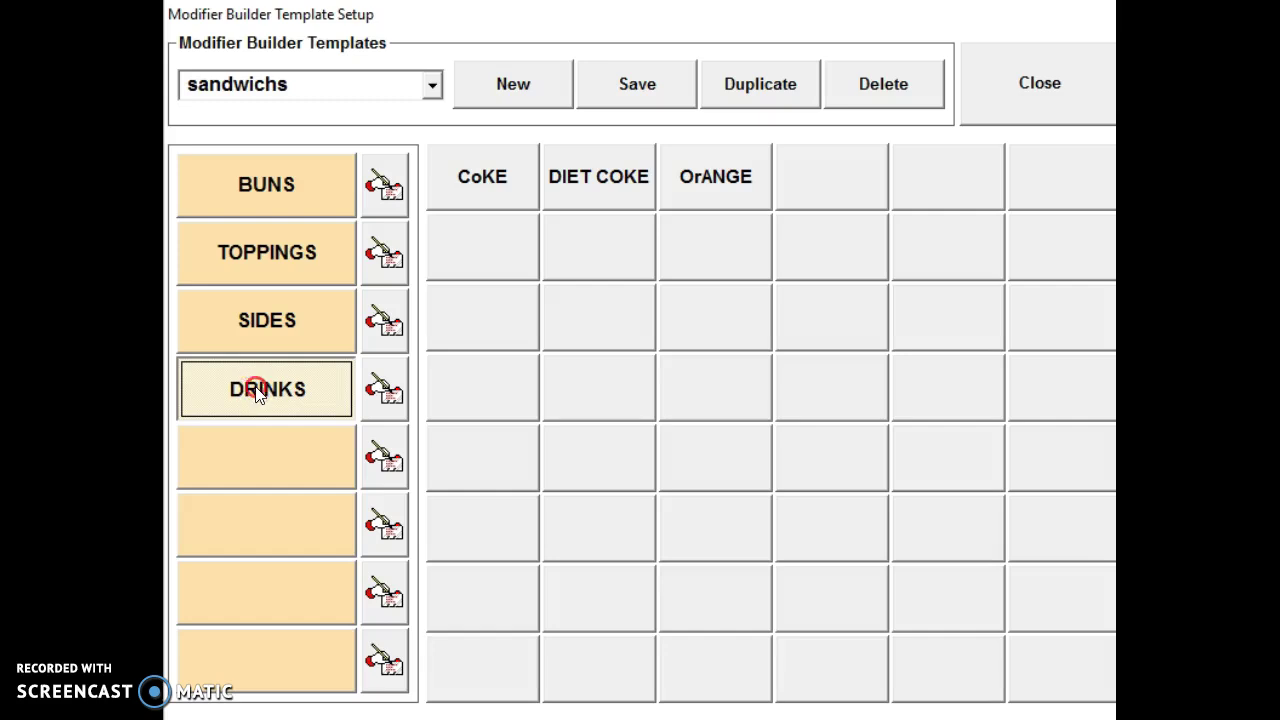
{"action": "left_click", "coordinate": [300, 183]}
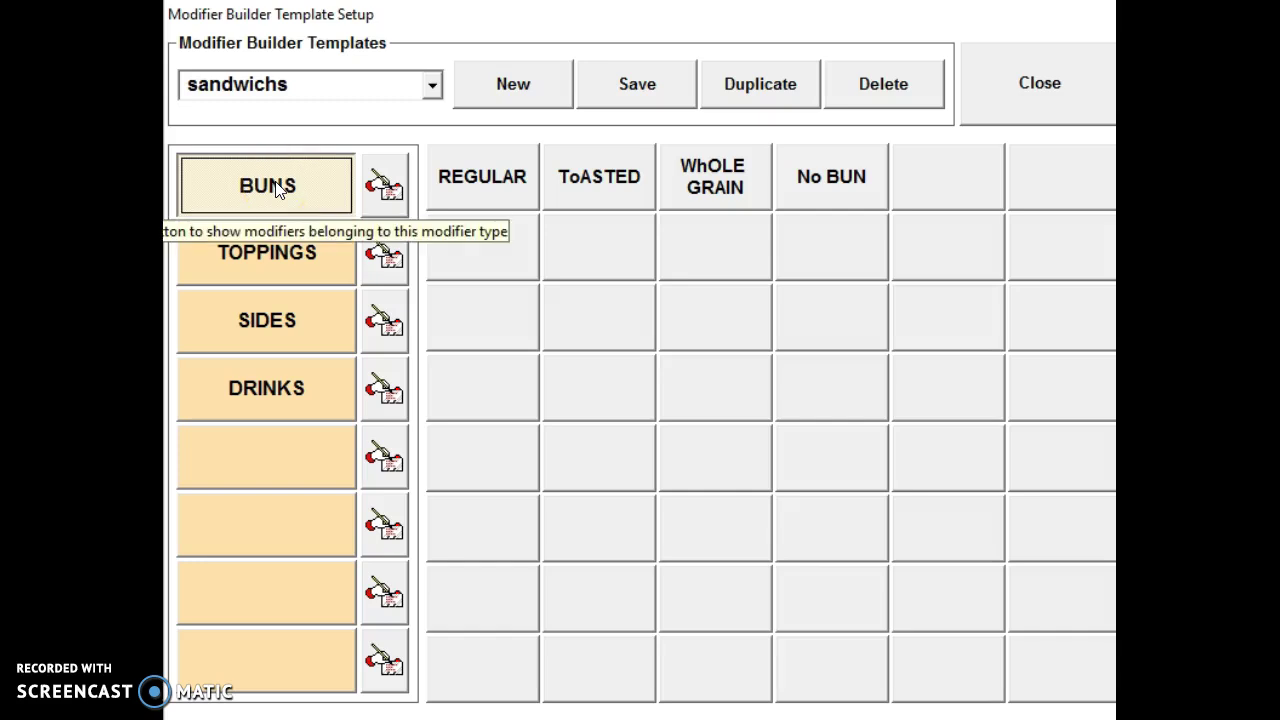
Rename the sandwichs template's BUNS modifier type to drinks
{"action": "left_click", "coordinate": [386, 185]}
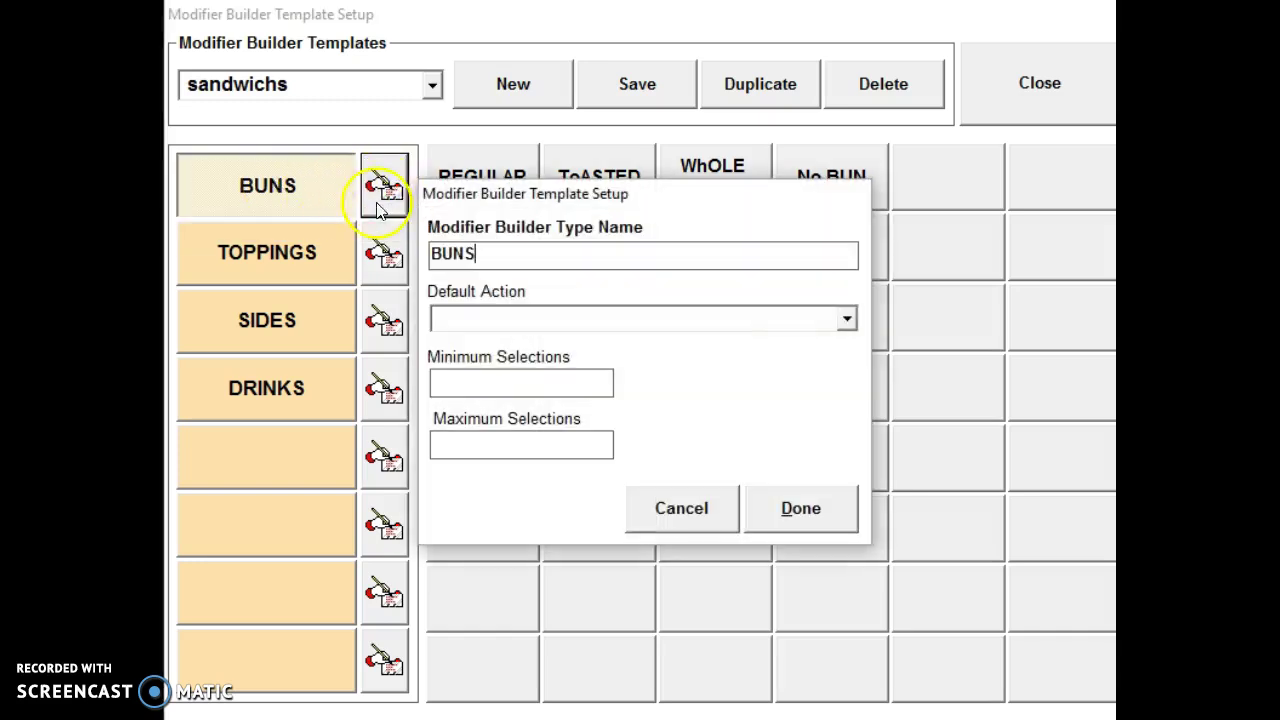
{"action": "left_click_drag", "start_coordinate": [485, 254], "coordinate": [410, 258]}
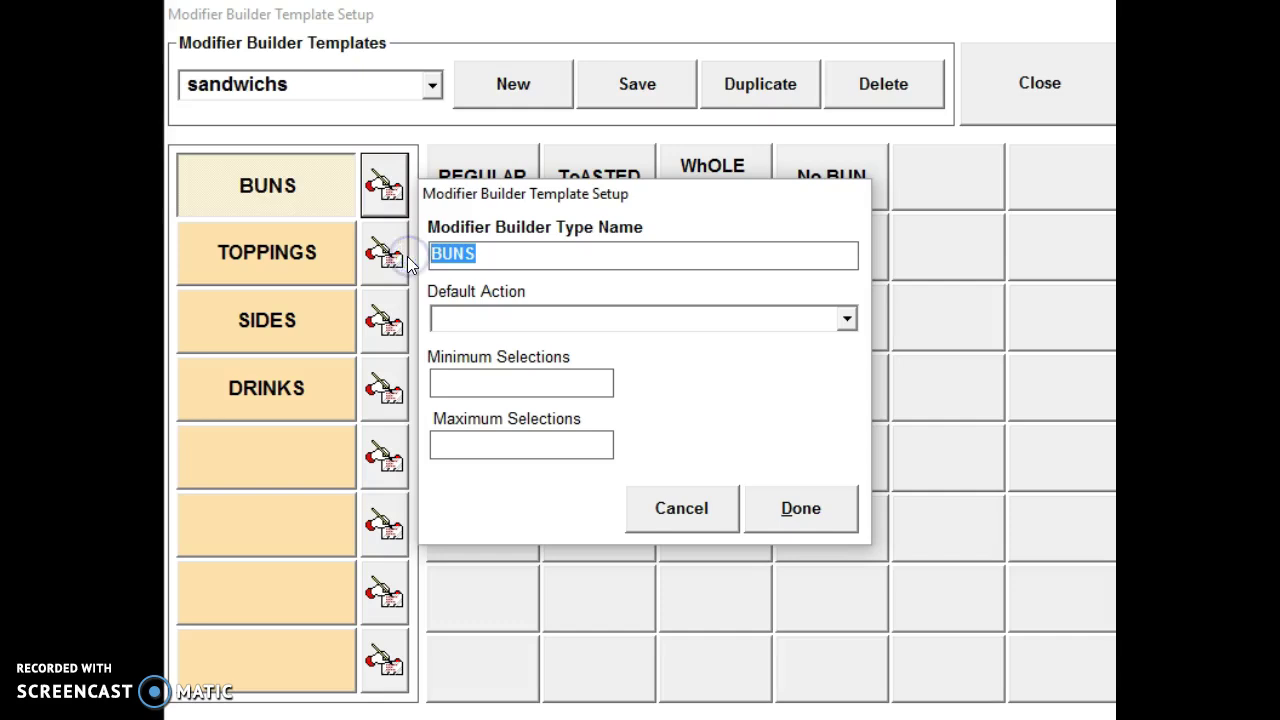
{"action": "type", "text": "drinks"}
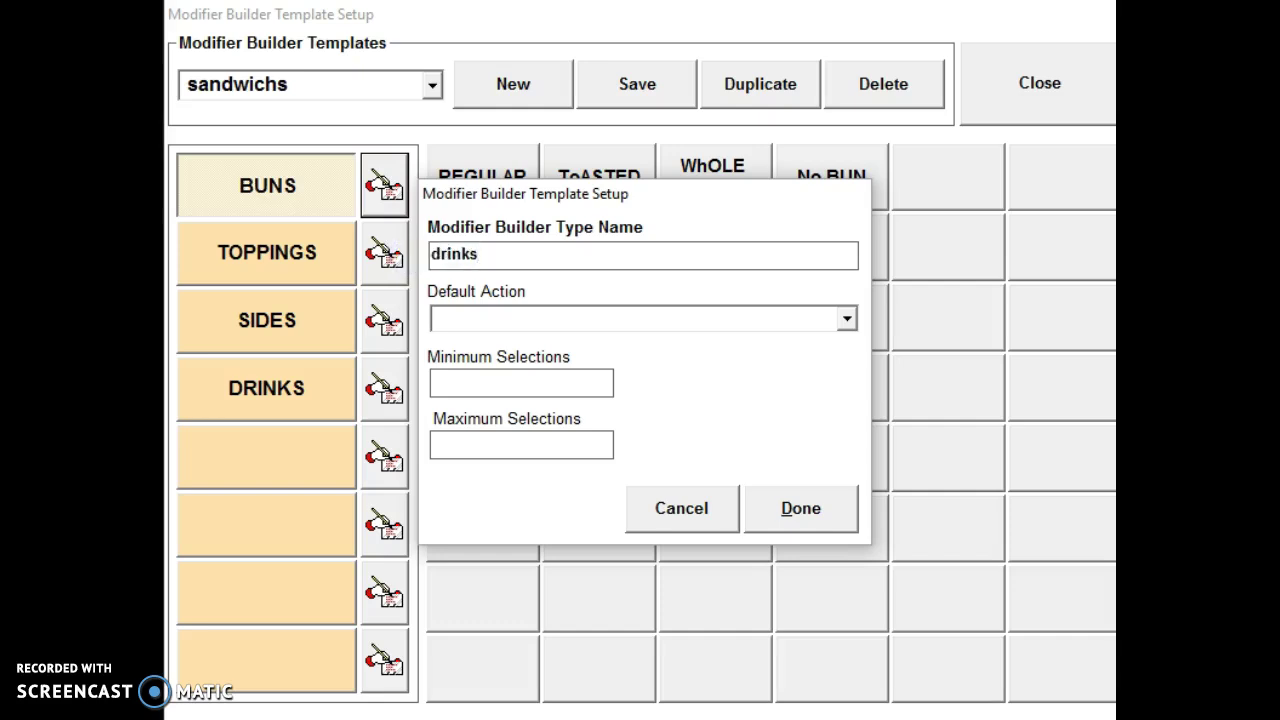
{"action": "left_click", "coordinate": [840, 512]}
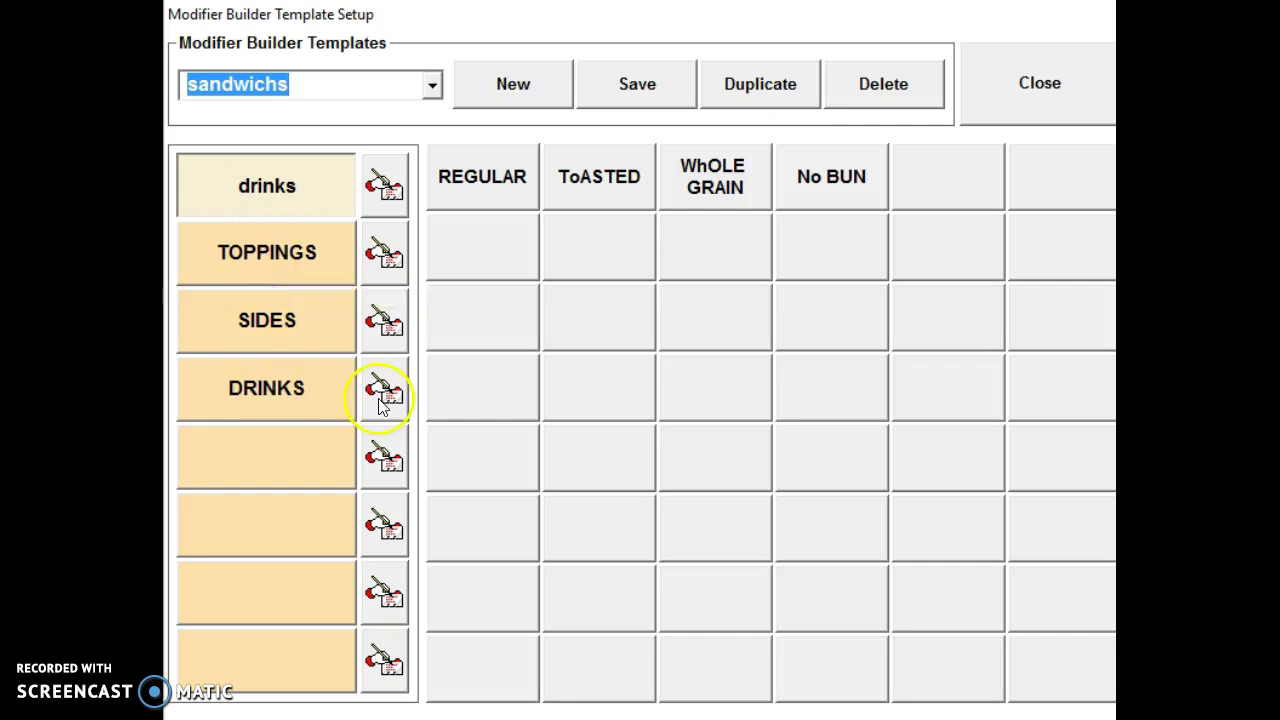
Rename the DRINKS modifier type to buns
{"action": "left_click", "coordinate": [313, 393]}
{"action": "left_click", "coordinate": [383, 392]}
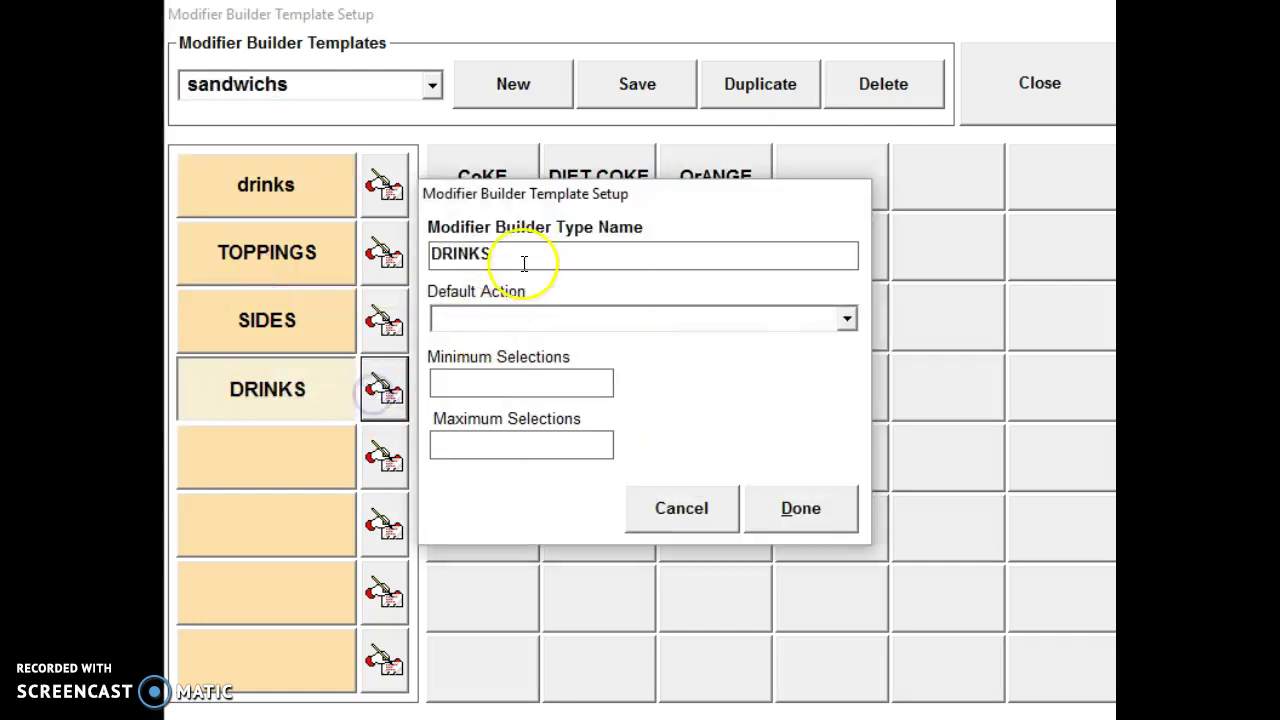
{"action": "left_click_drag", "start_coordinate": [525, 253], "coordinate": [410, 258]}
{"action": "type", "text": "bun"}
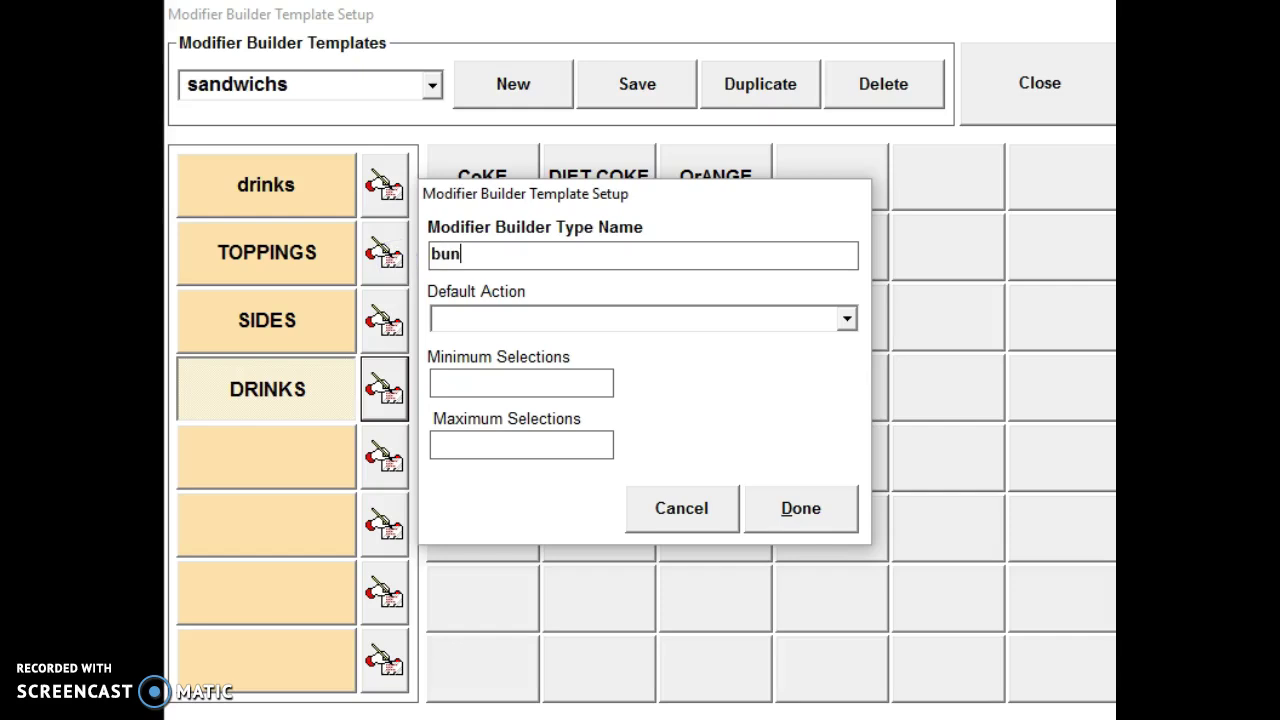
{"action": "type", "text": "s"}
{"action": "left_click", "coordinate": [799, 506]}
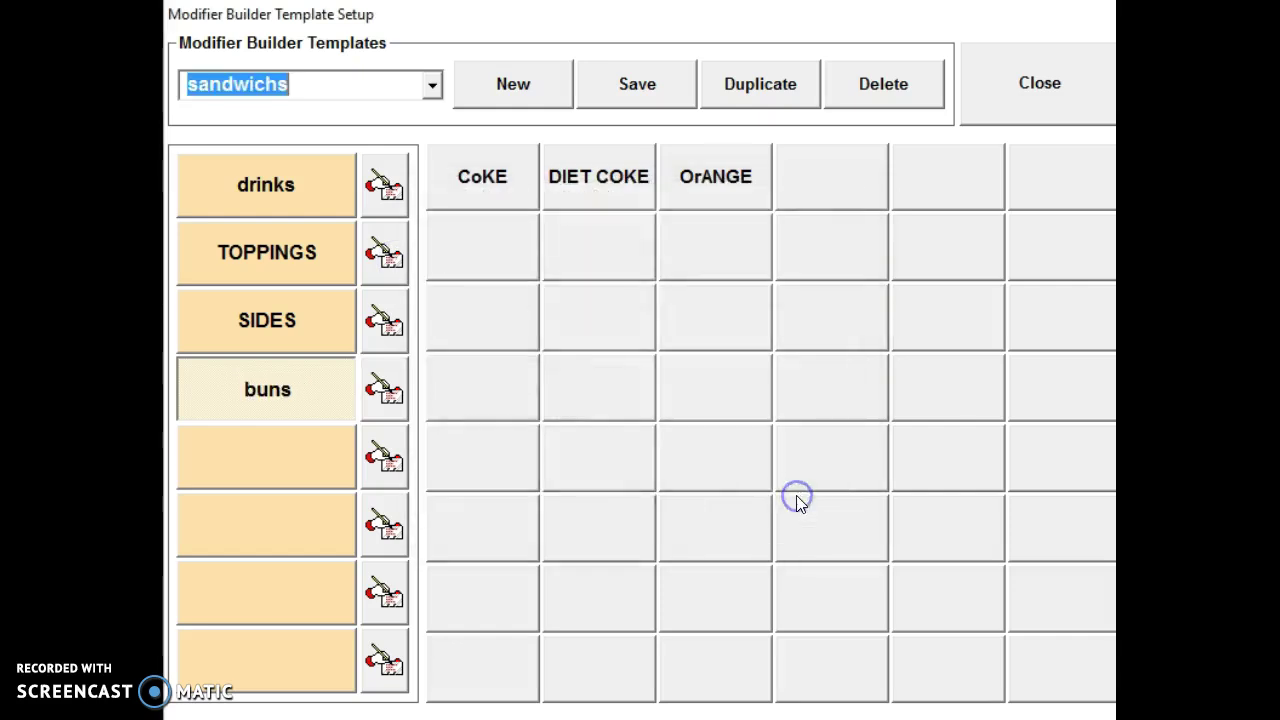
Hide REGULAR, ToASTED, WhOLE GRAIN and No BUN from the drinks category
{"action": "left_click", "coordinate": [308, 195]}
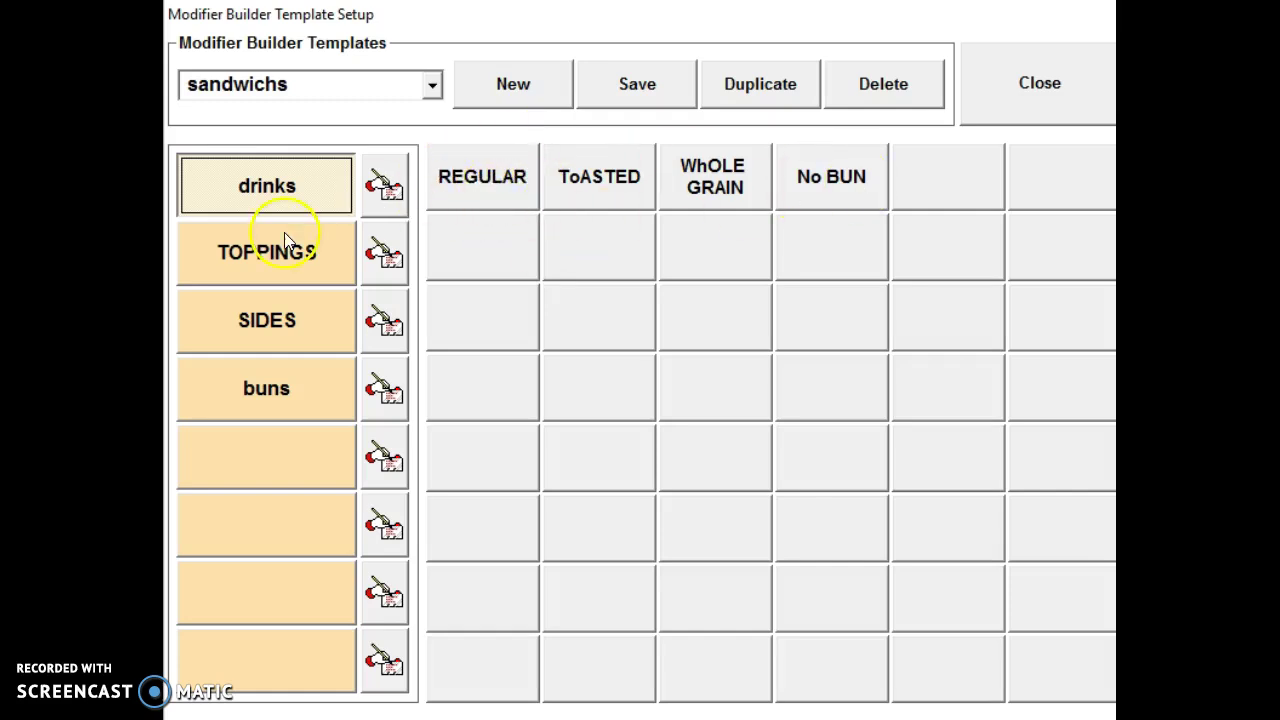
{"action": "left_click", "coordinate": [442, 189]}
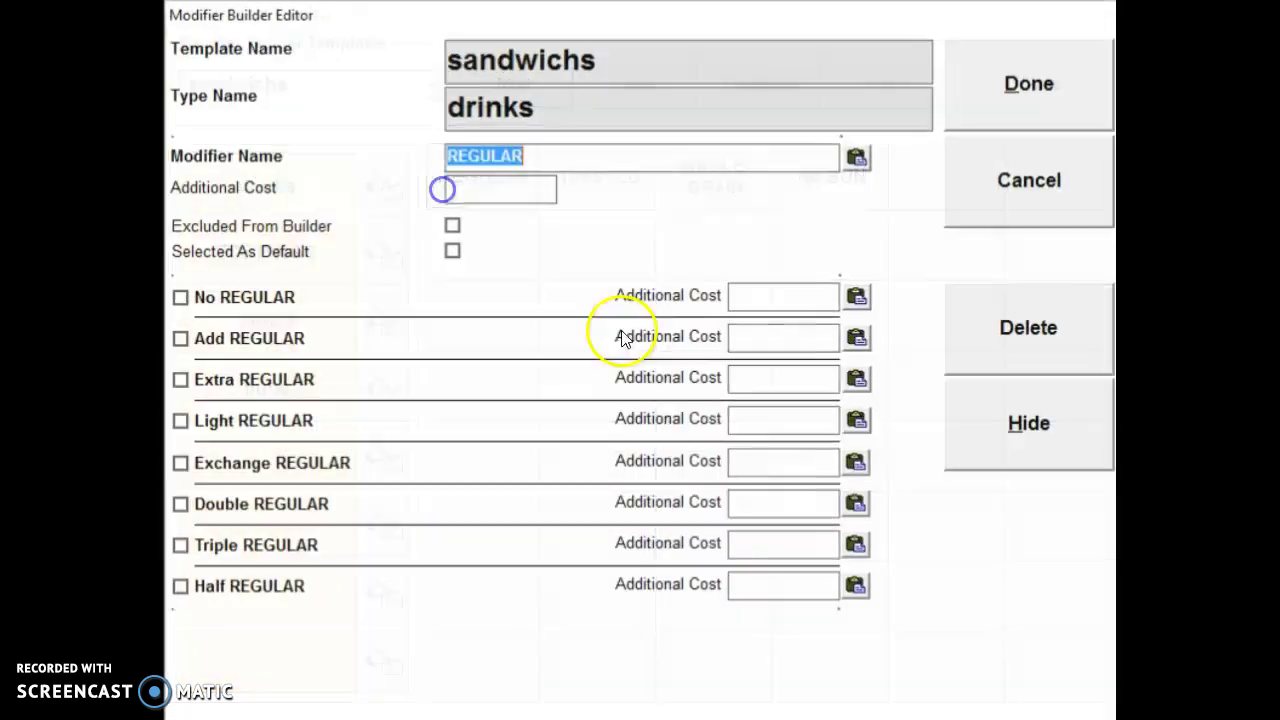
{"action": "left_click", "coordinate": [1097, 437]}
{"action": "left_click", "coordinate": [590, 542]}
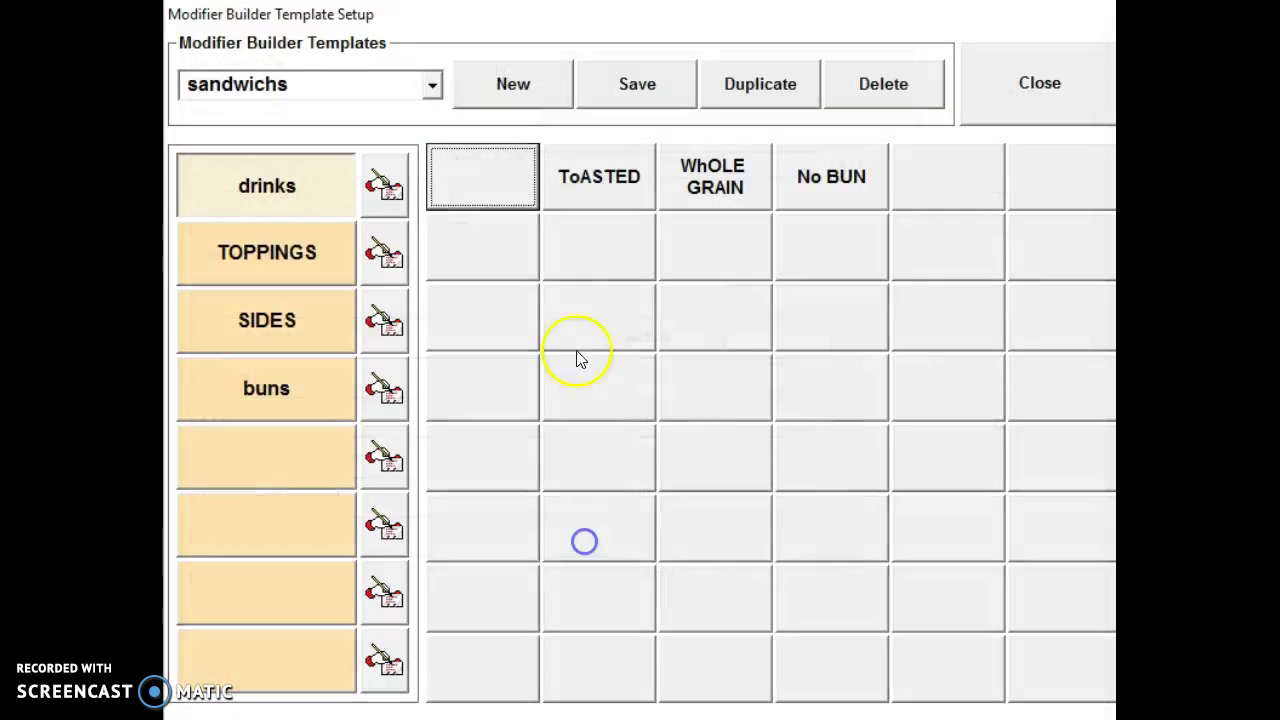
{"action": "left_click", "coordinate": [586, 163]}
{"action": "left_click", "coordinate": [1056, 416]}
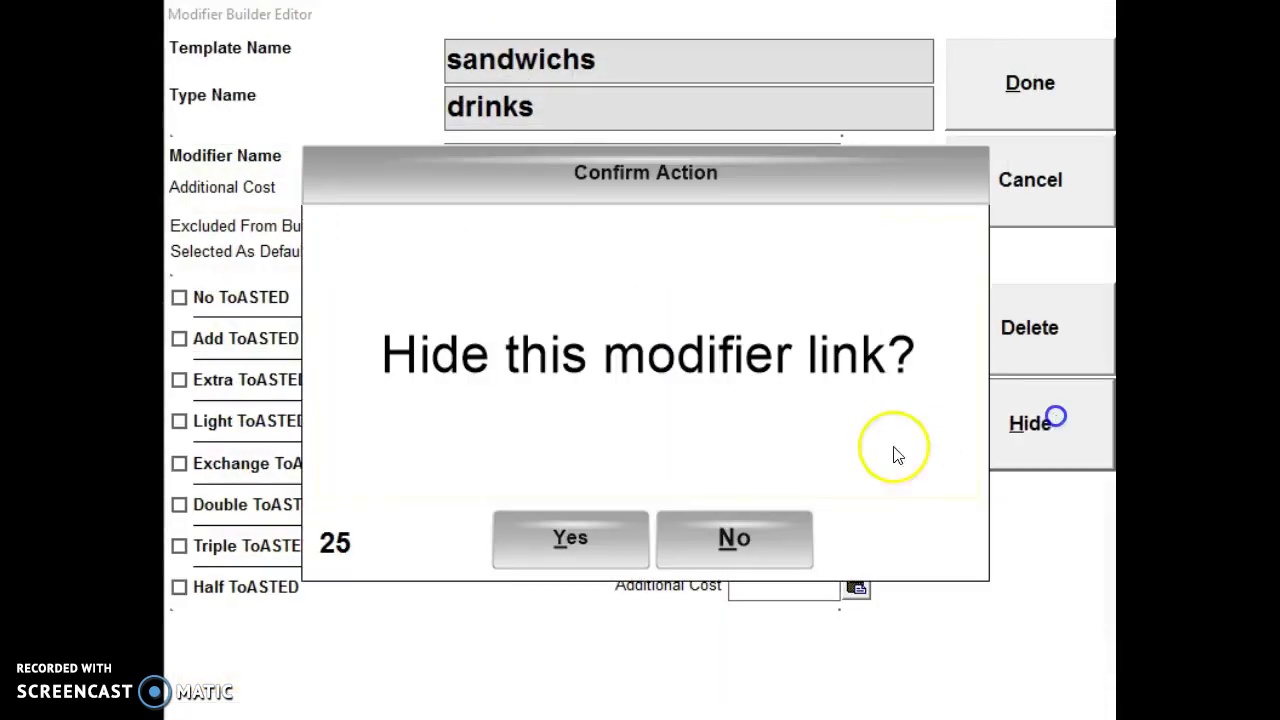
{"action": "left_click", "coordinate": [572, 538]}
{"action": "left_click", "coordinate": [703, 190]}
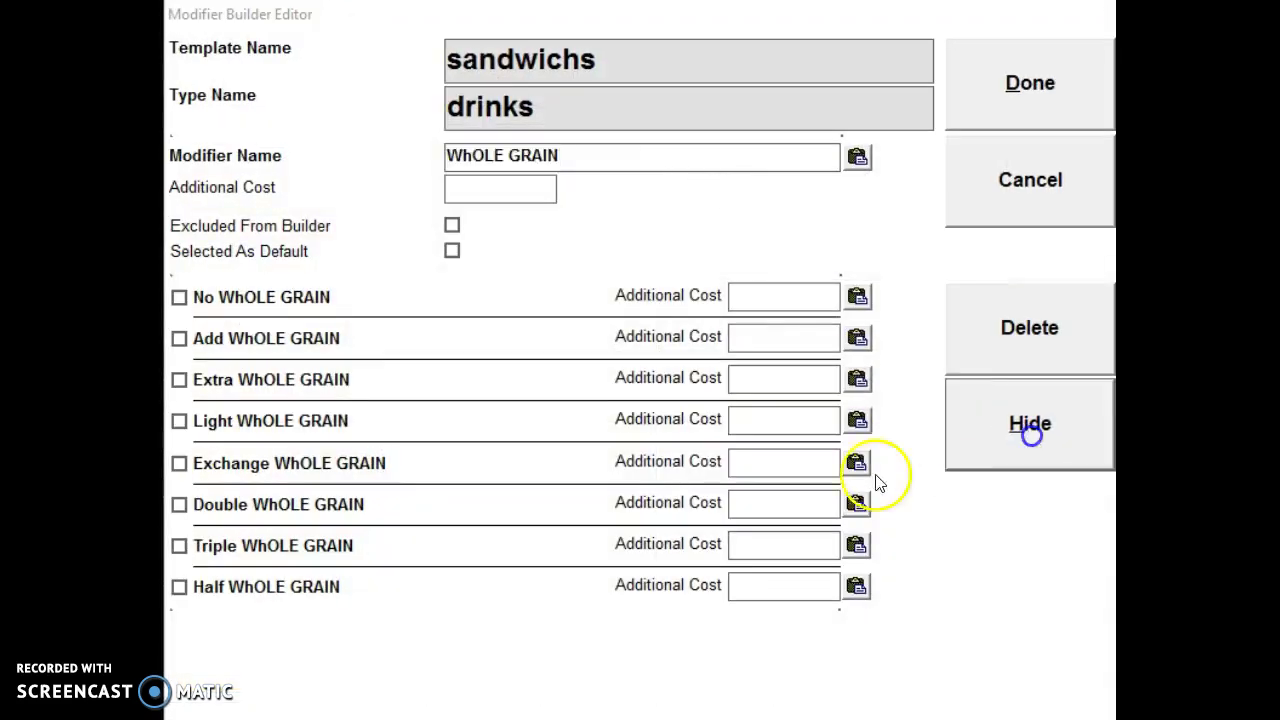
{"action": "left_click", "coordinate": [945, 425]}
{"action": "left_click", "coordinate": [591, 537]}
{"action": "left_click", "coordinate": [851, 178]}
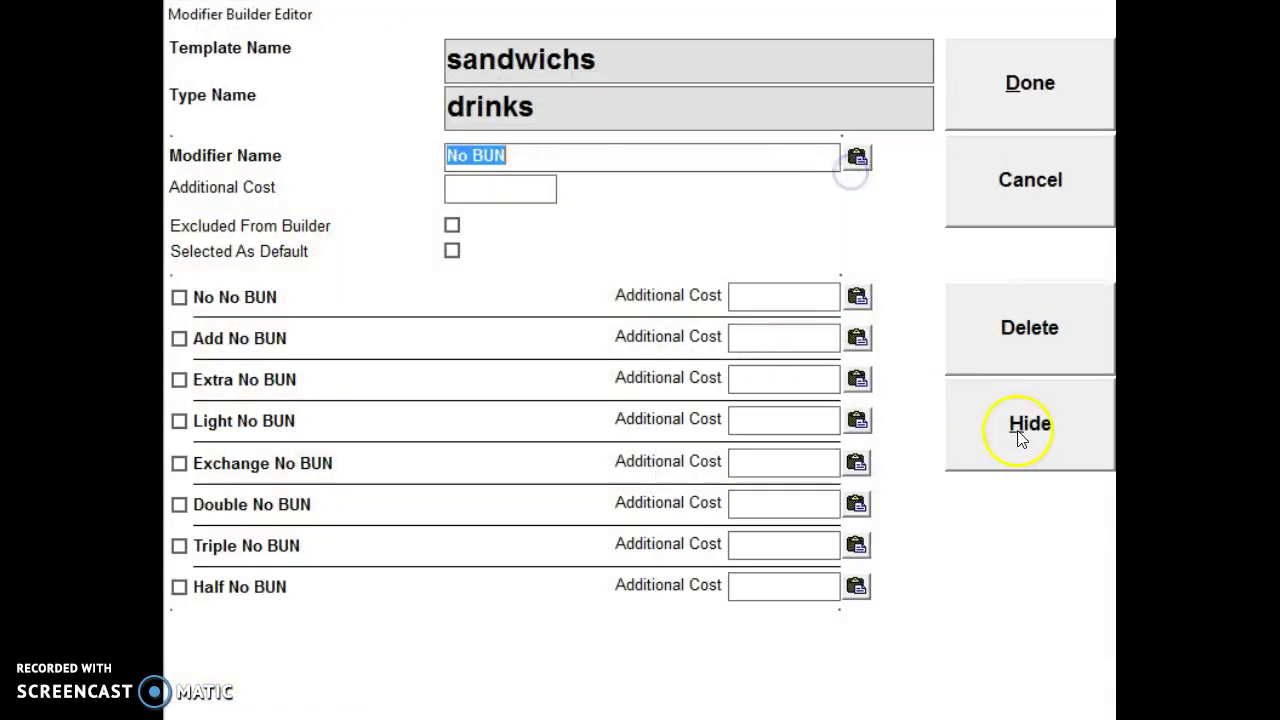
{"action": "left_click", "coordinate": [1030, 422]}
{"action": "left_click", "coordinate": [591, 530]}
Restore No BUN, REGULAR, ToASTED and WhOLE GRAIN from hidden entries into the buns category
{"action": "left_click", "coordinate": [283, 386]}
{"action": "left_click", "coordinate": [486, 243]}
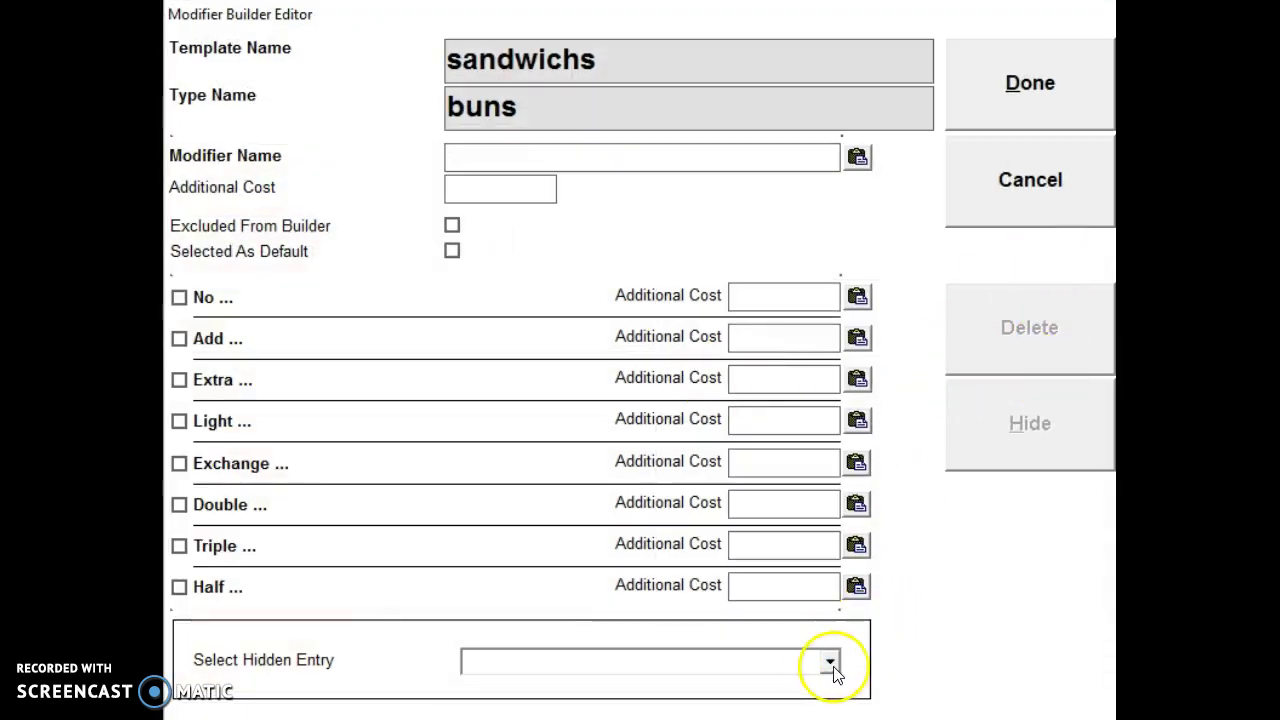
{"action": "left_click", "coordinate": [829, 663]}
{"action": "left_click", "coordinate": [797, 708]}
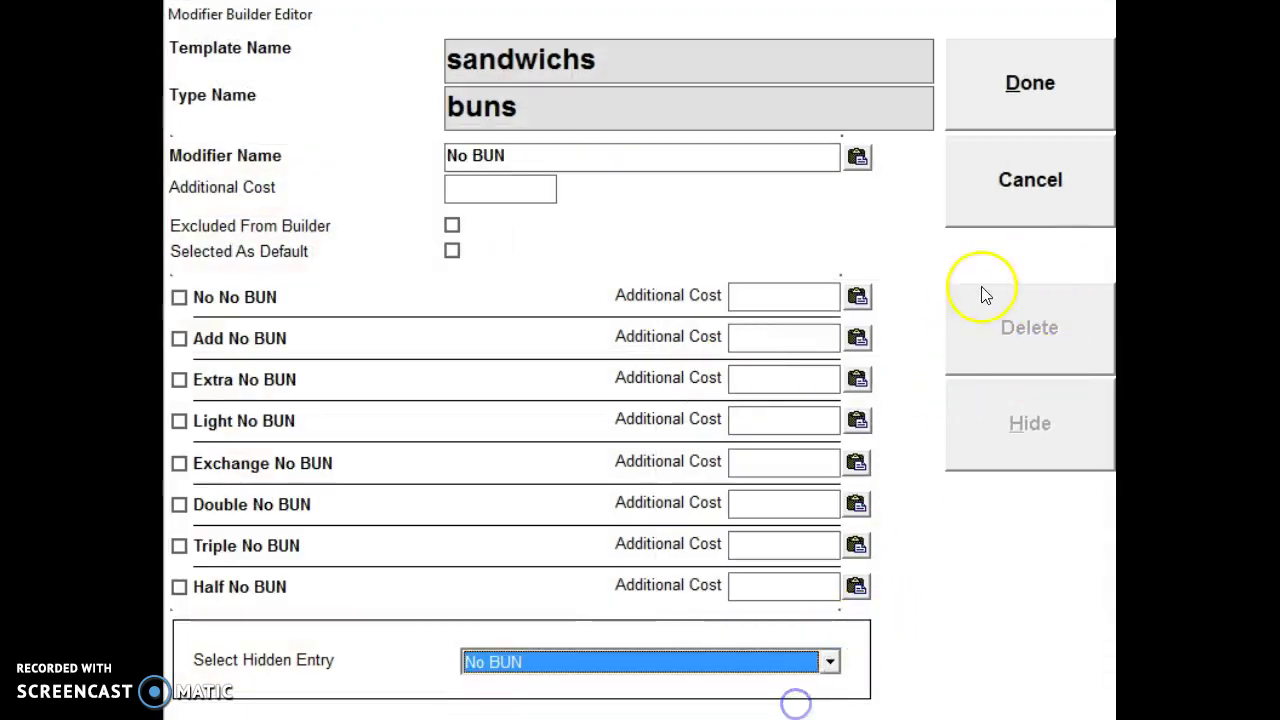
{"action": "left_click", "coordinate": [1063, 100]}
{"action": "left_click", "coordinate": [628, 259]}
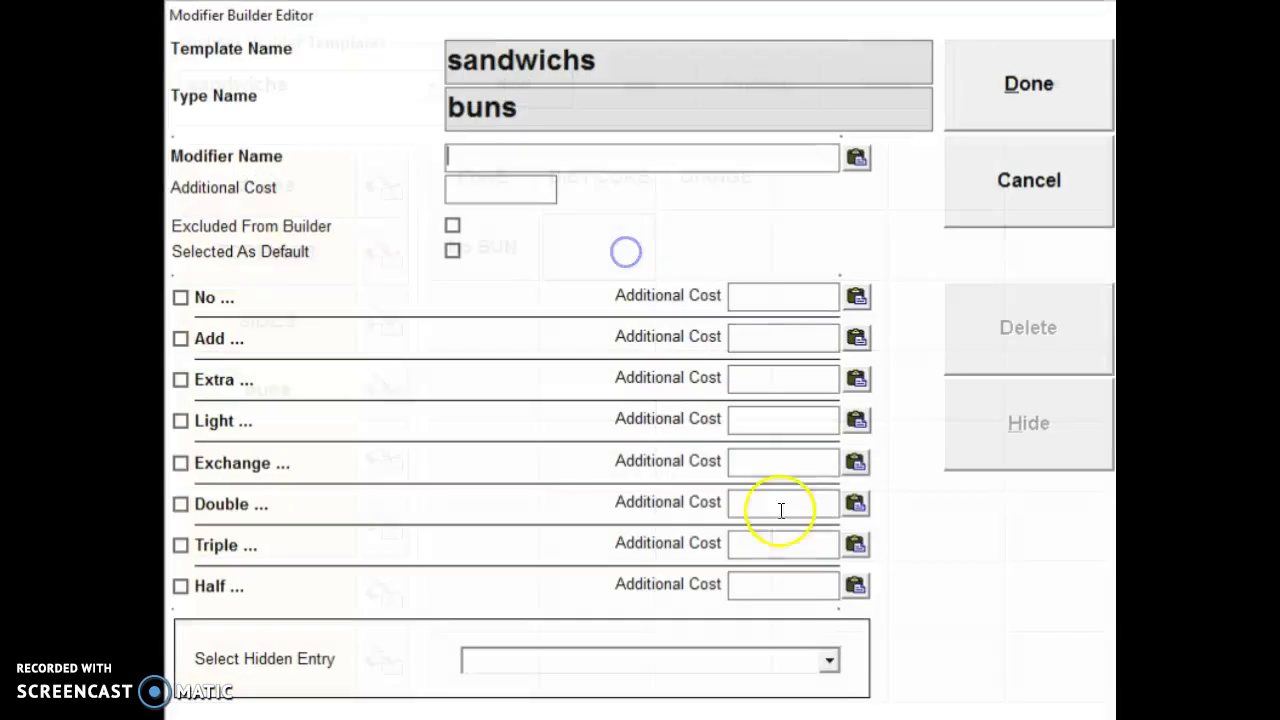
{"action": "left_click", "coordinate": [829, 662]}
{"action": "left_click", "coordinate": [716, 707]}
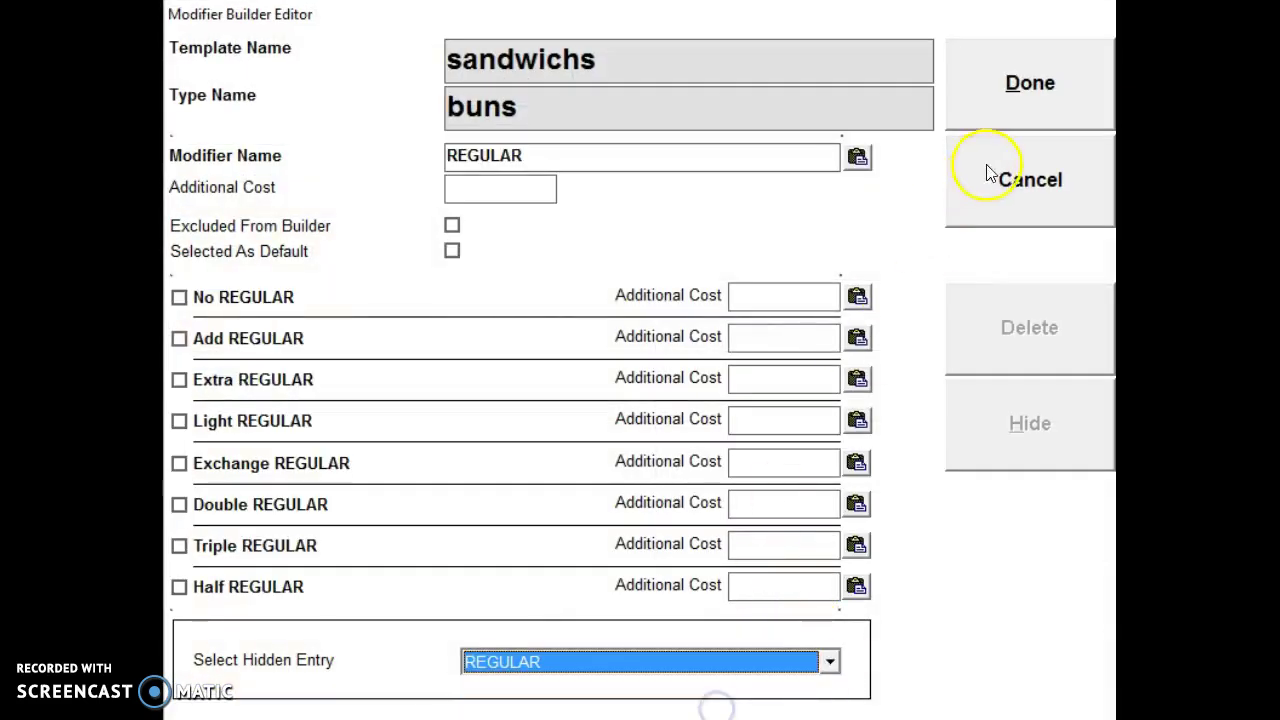
{"action": "left_click", "coordinate": [1029, 88]}
{"action": "left_click", "coordinate": [764, 251]}
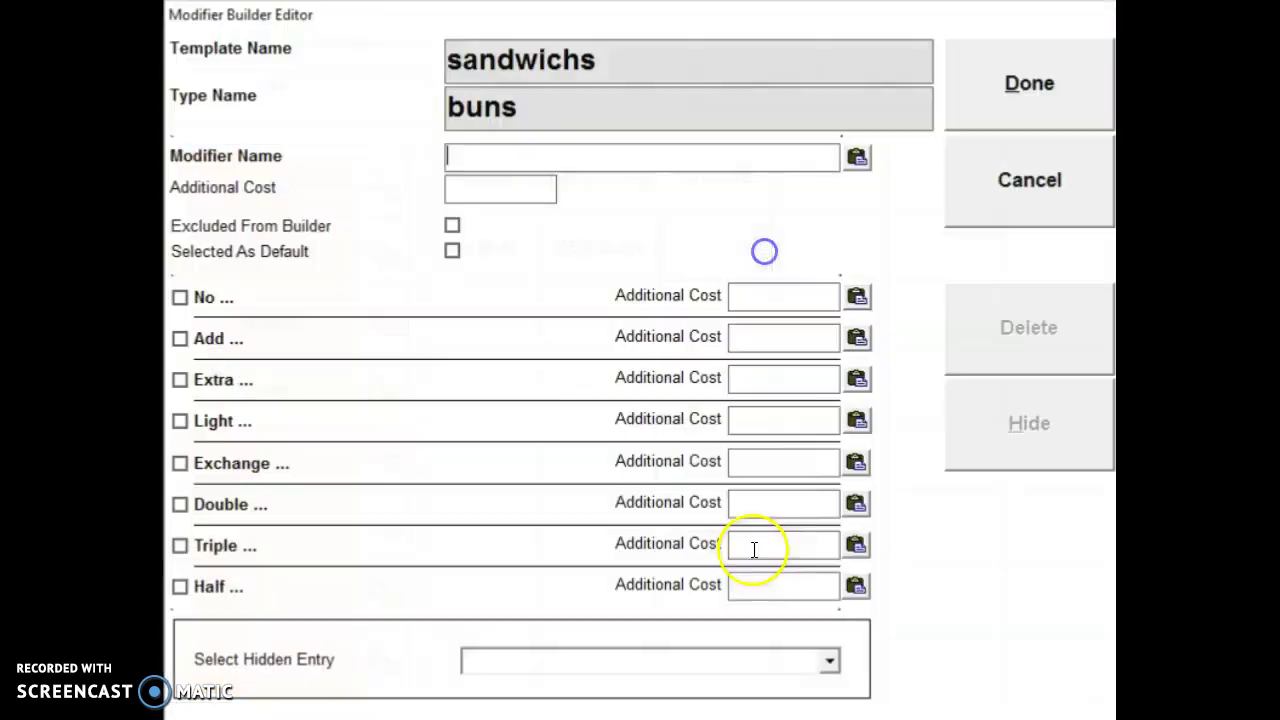
{"action": "left_click", "coordinate": [829, 662]}
{"action": "left_click", "coordinate": [736, 705]}
{"action": "left_click", "coordinate": [1035, 100]}
{"action": "left_click", "coordinate": [861, 251]}
{"action": "left_click", "coordinate": [668, 664]}
{"action": "left_click", "coordinate": [651, 701]}
{"action": "left_click", "coordinate": [1000, 95]}
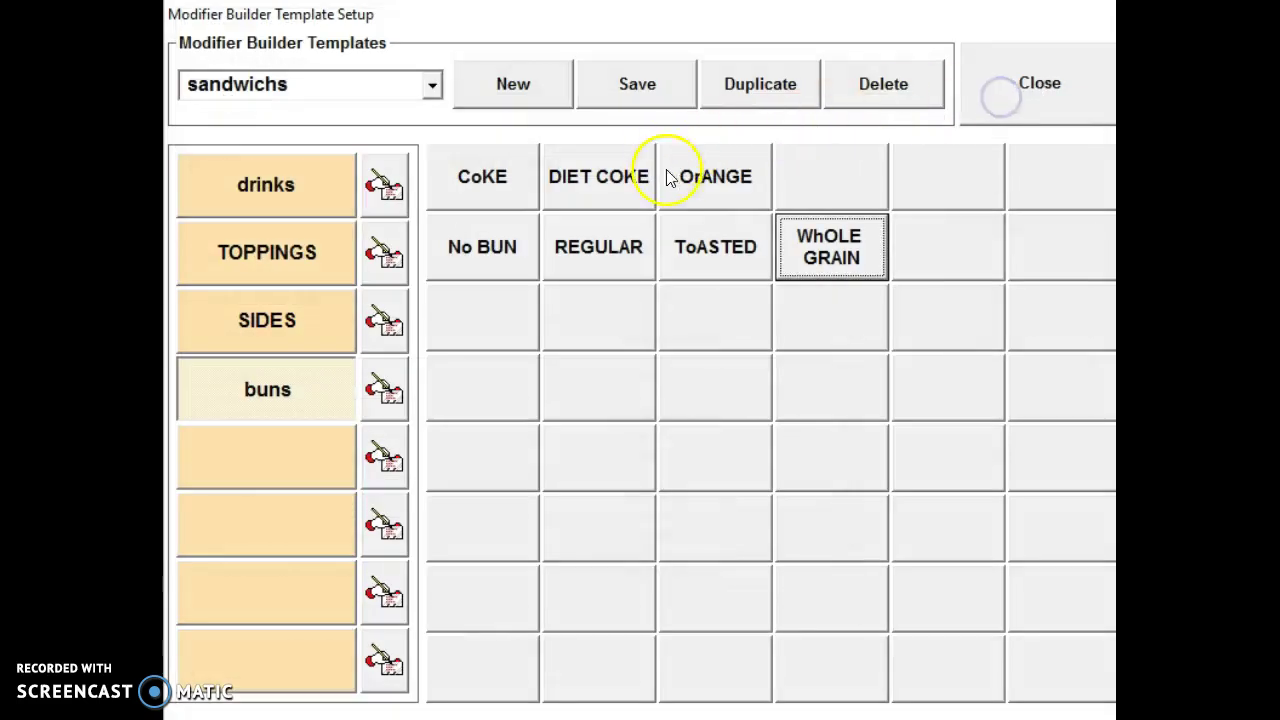
Hide OrANGE, DIET COKE and CoKE from the buns category
{"action": "left_click", "coordinate": [716, 182]}
{"action": "left_click", "coordinate": [980, 445]}
{"action": "left_click", "coordinate": [621, 543]}
{"action": "left_click", "coordinate": [608, 152]}
{"action": "left_click", "coordinate": [1015, 422]}
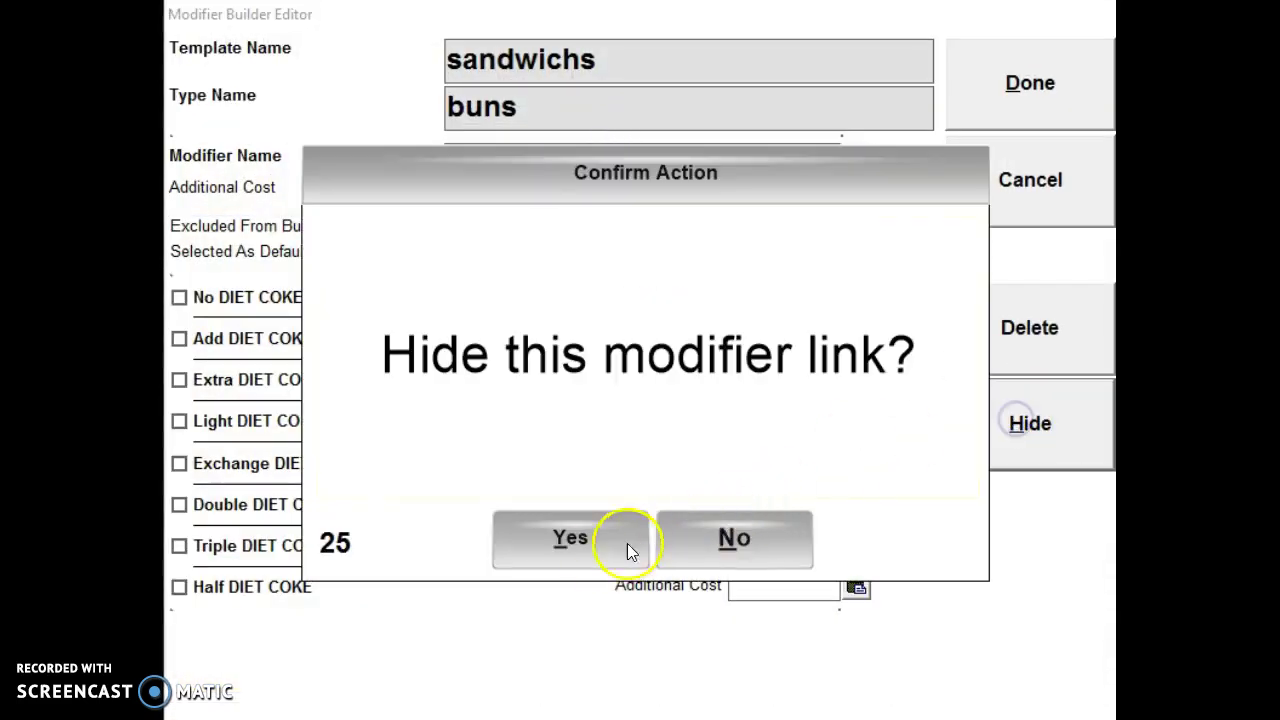
{"action": "left_click", "coordinate": [612, 548]}
{"action": "left_click", "coordinate": [480, 174]}
{"action": "left_click", "coordinate": [1014, 423]}
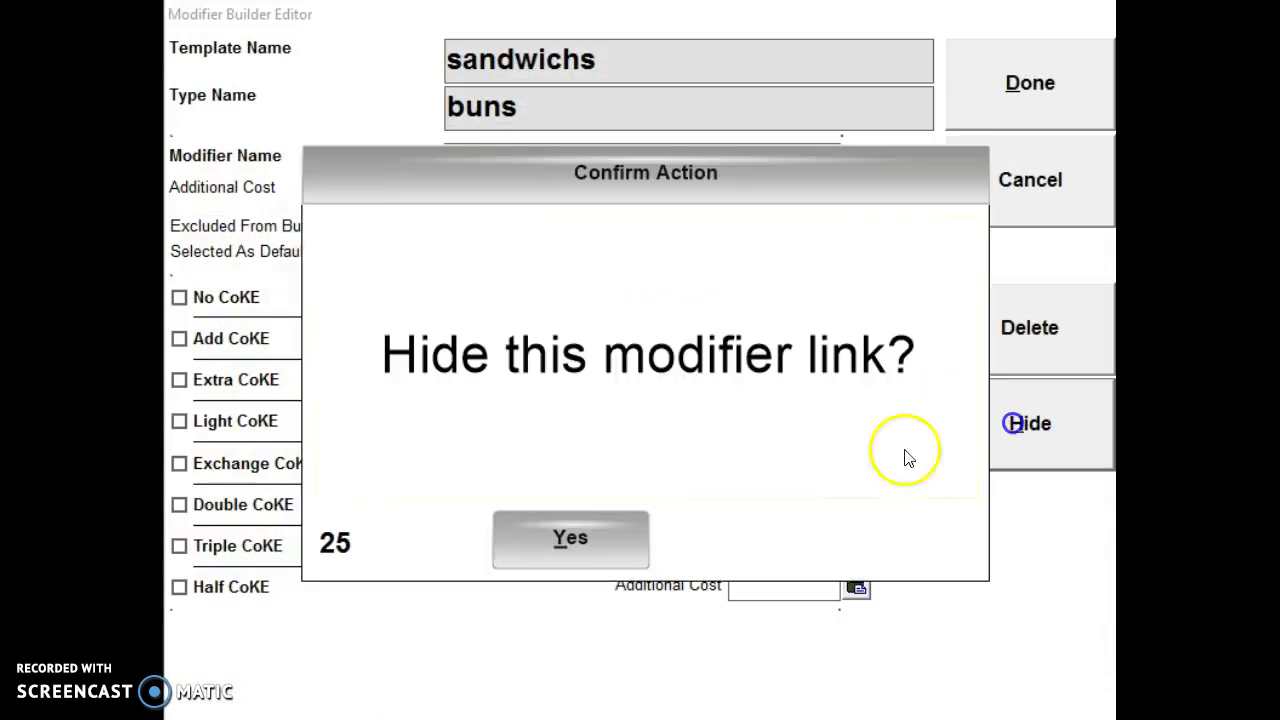
{"action": "left_click", "coordinate": [594, 531]}
Restore CoKE, OrANGE and DIET COKE from hidden entries into the drinks category
{"action": "left_click", "coordinate": [346, 183]}
{"action": "left_click", "coordinate": [491, 174]}
{"action": "left_click", "coordinate": [767, 665]}
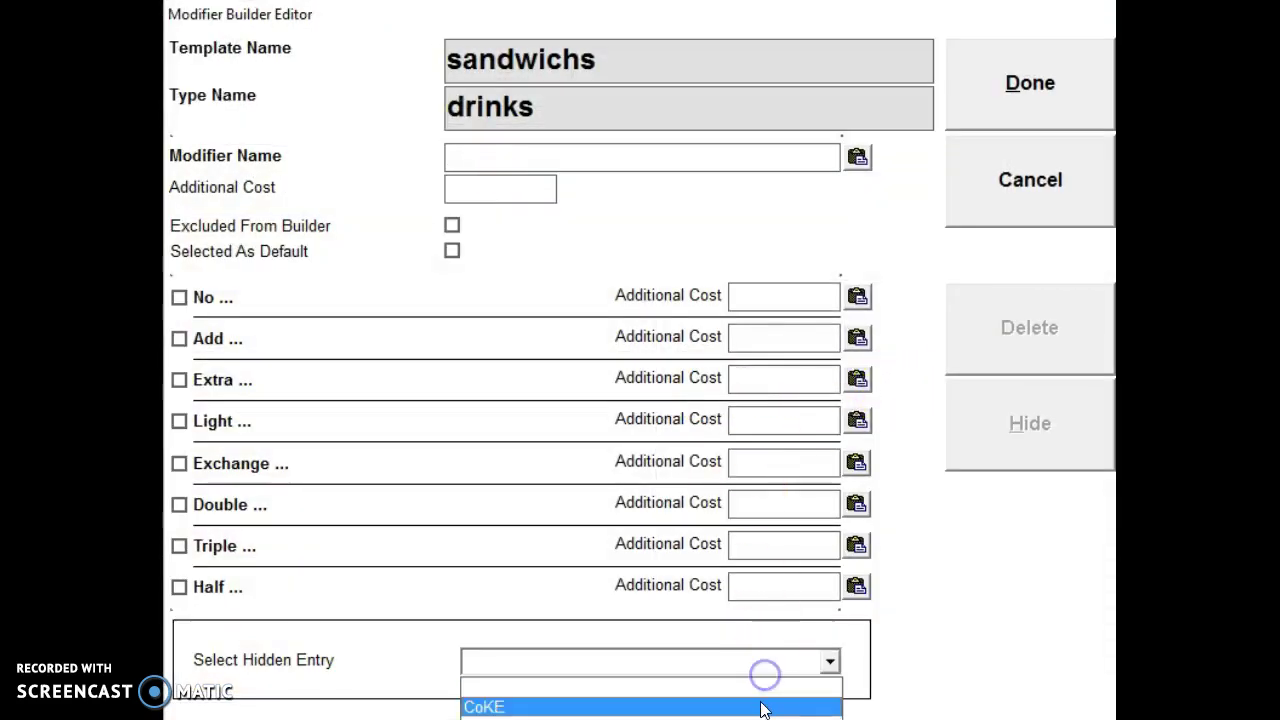
{"action": "left_click", "coordinate": [757, 703]}
{"action": "left_click", "coordinate": [1074, 91]}
{"action": "left_click", "coordinate": [606, 171]}
{"action": "left_click", "coordinate": [786, 660]}
{"action": "left_click", "coordinate": [760, 716]}
{"action": "left_click", "coordinate": [1063, 91]}
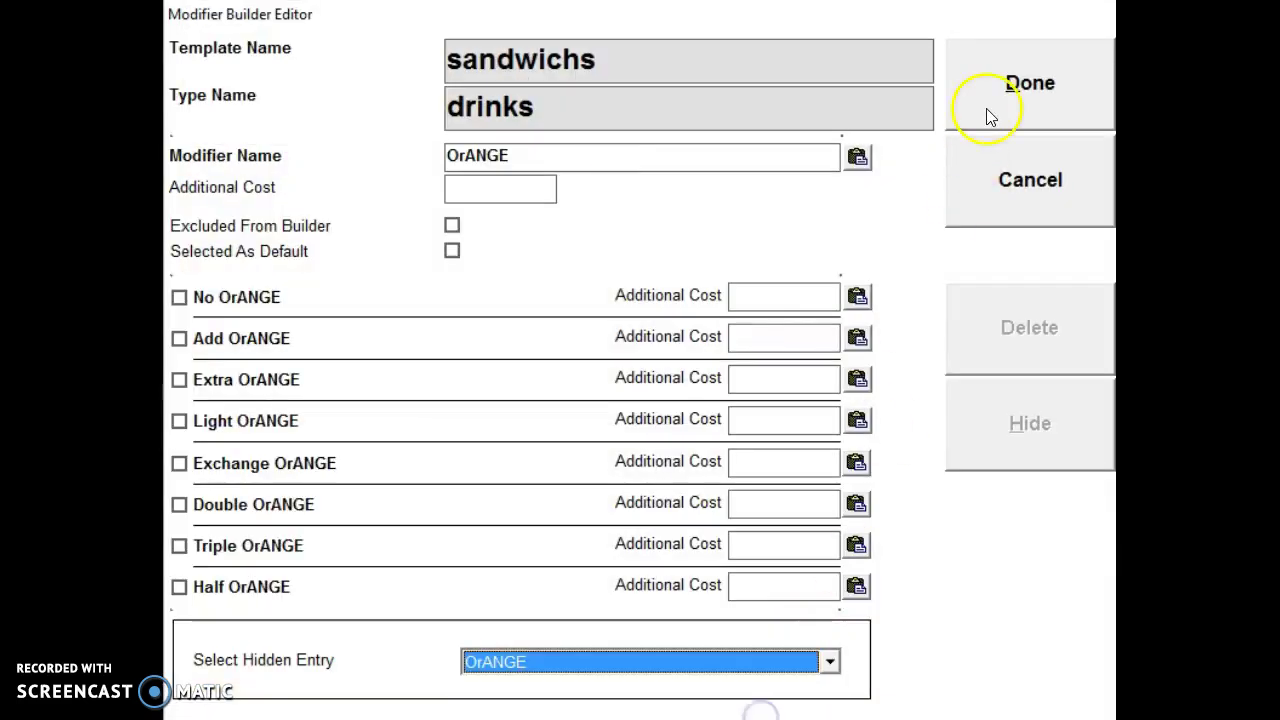
{"action": "left_click", "coordinate": [695, 164]}
{"action": "left_click", "coordinate": [736, 668]}
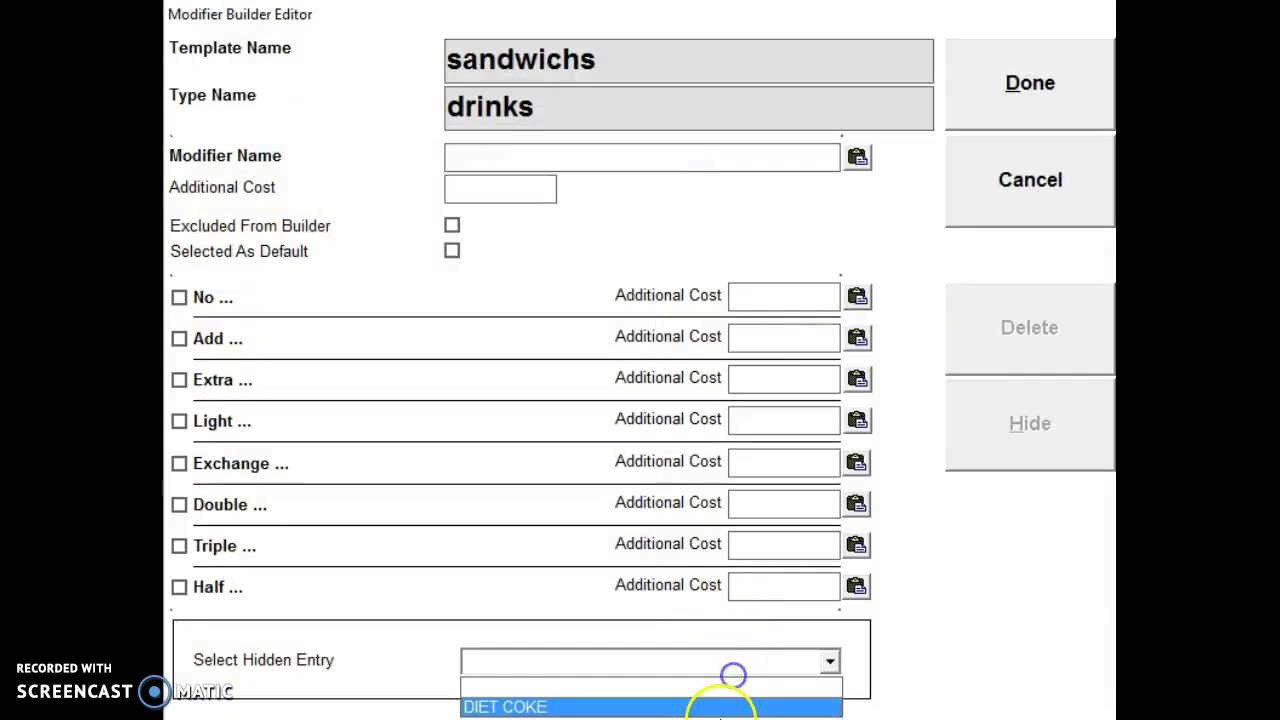
{"action": "left_click", "coordinate": [714, 703]}
{"action": "left_click", "coordinate": [1058, 82]}
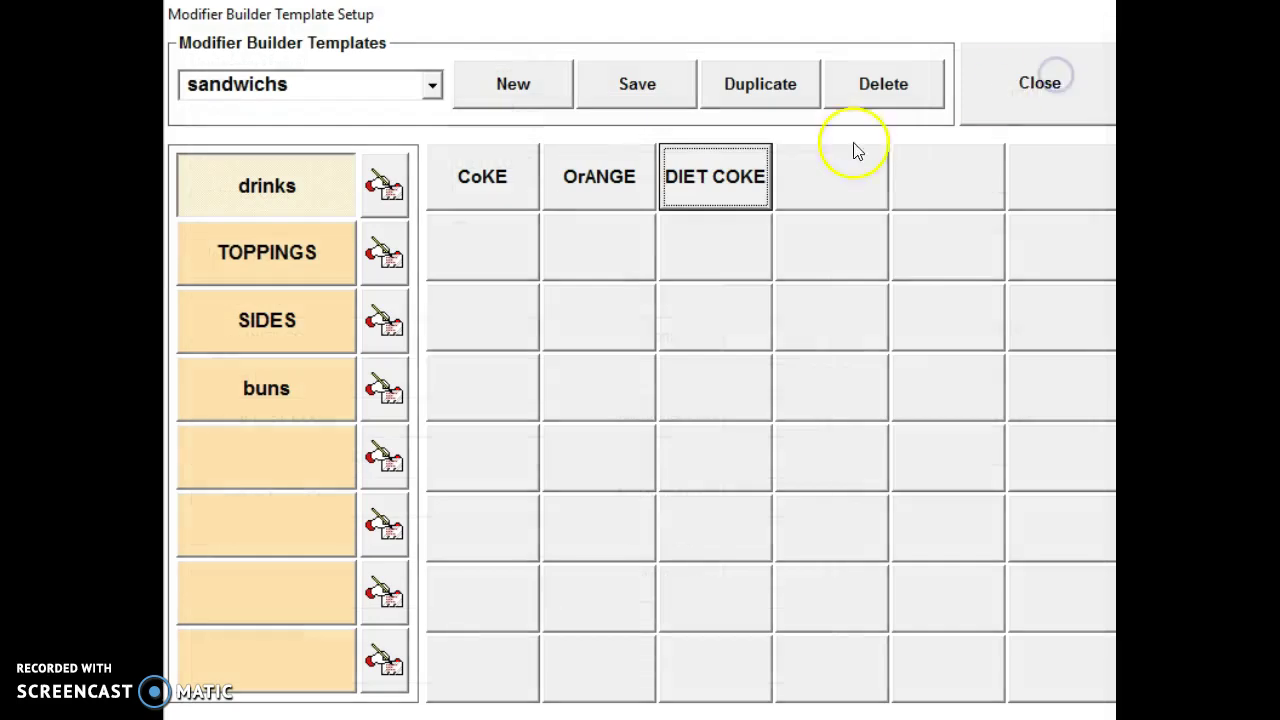
Save the sandwichs template, then create and save a new template named entrees
{"action": "left_click", "coordinate": [636, 86]}
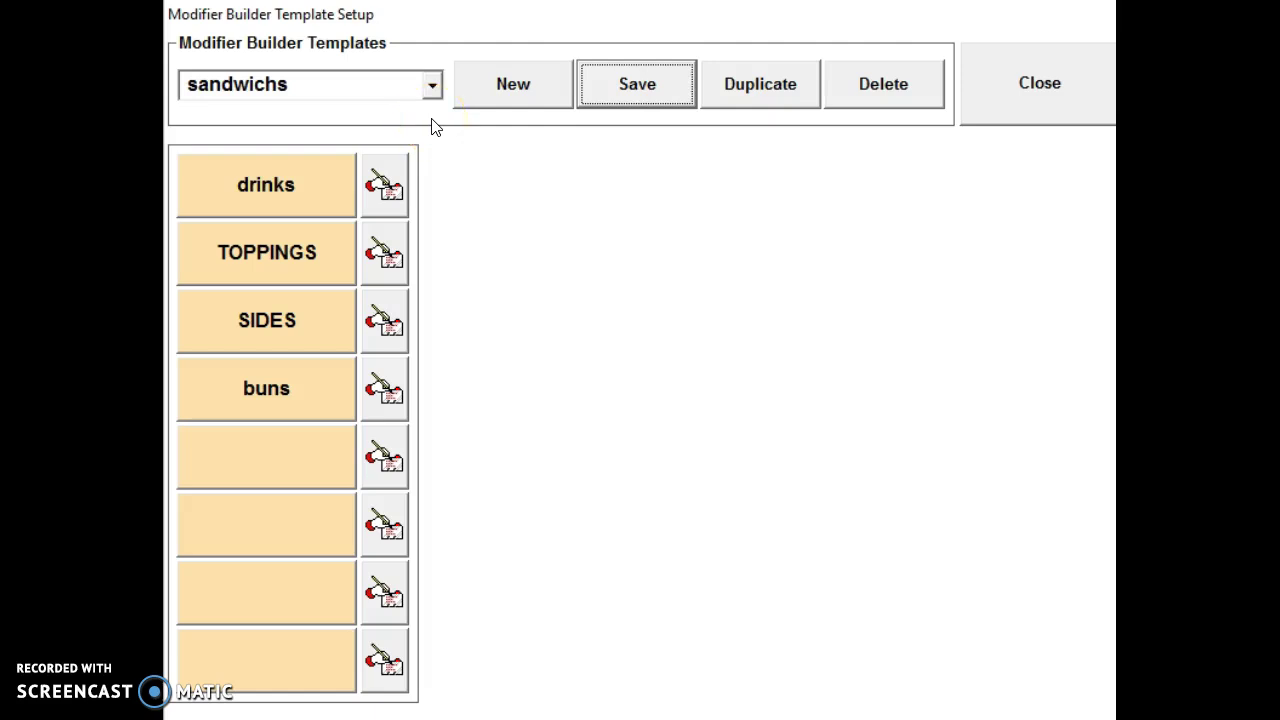
{"action": "left_click", "coordinate": [496, 79]}
{"action": "left_click", "coordinate": [359, 80]}
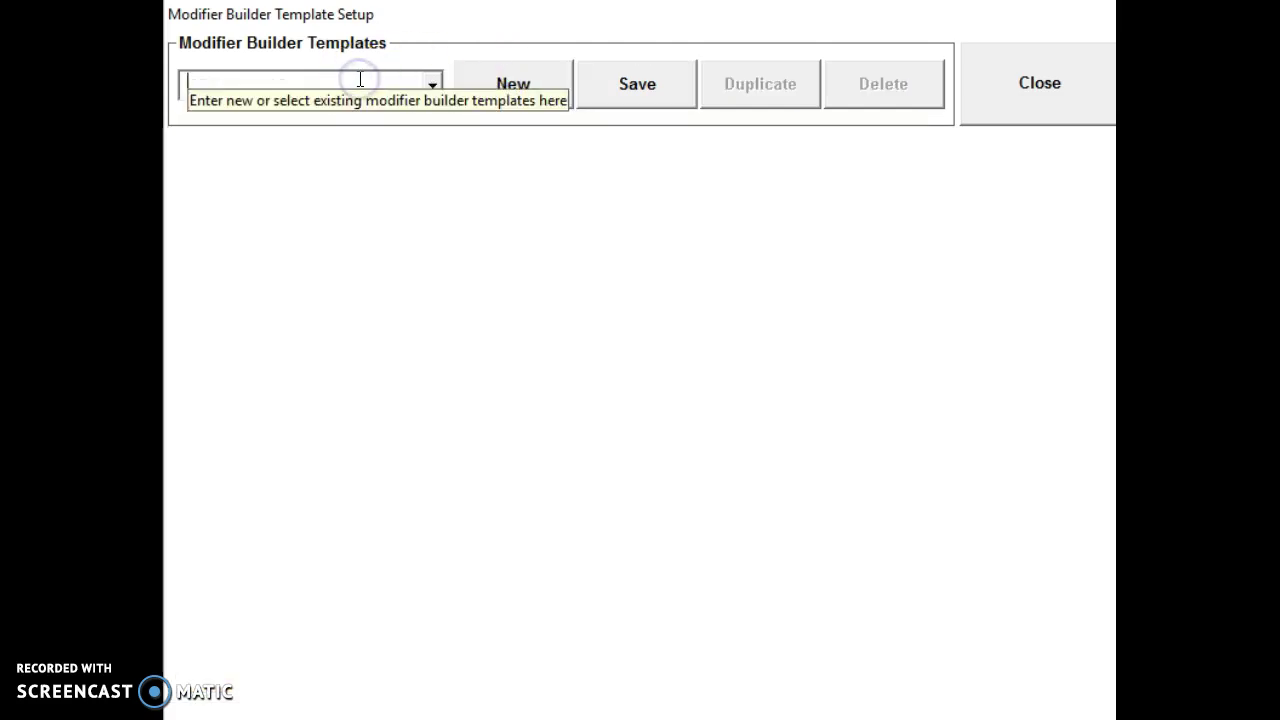
{"action": "type", "text": "en"}
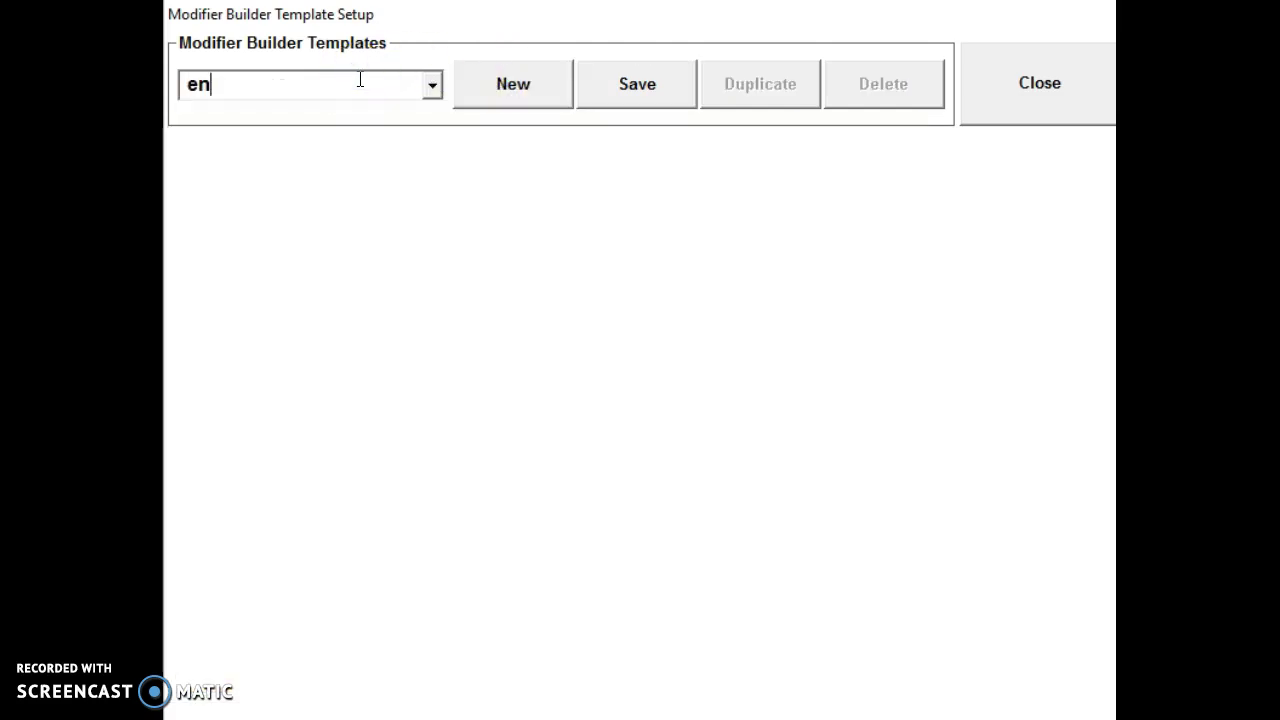
{"action": "type", "text": "trees"}
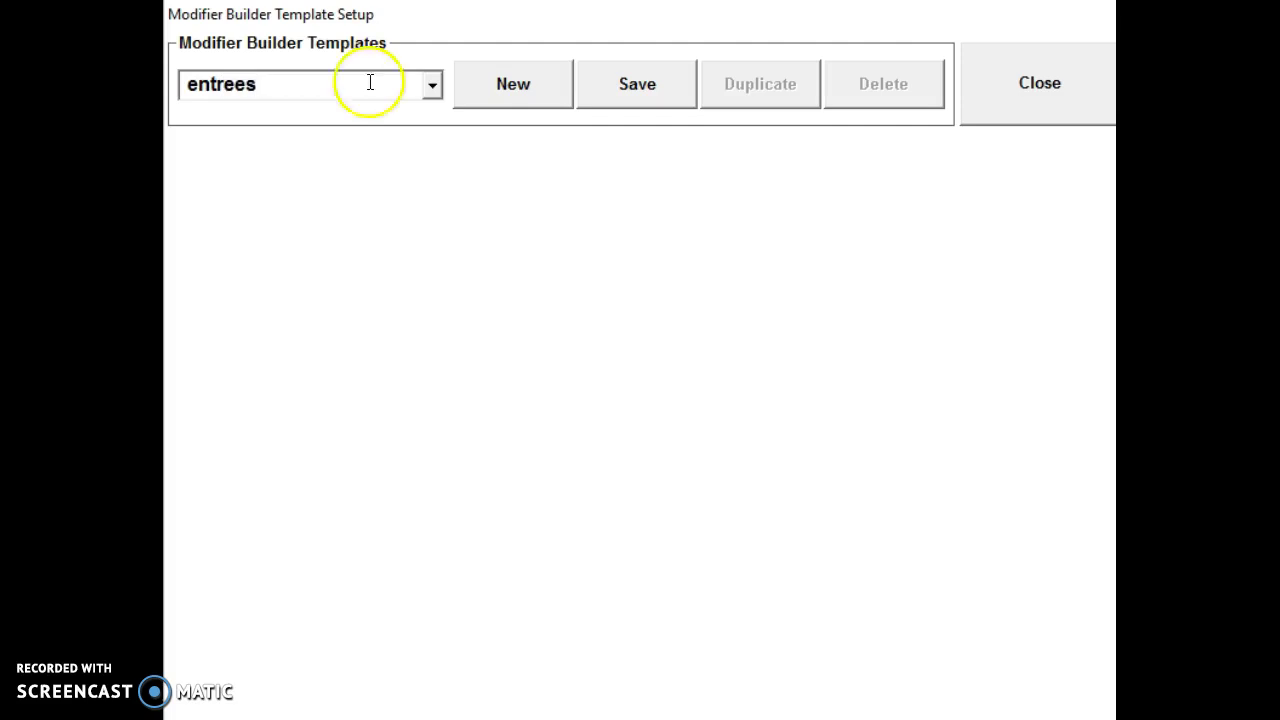
{"action": "left_click", "coordinate": [634, 104]}
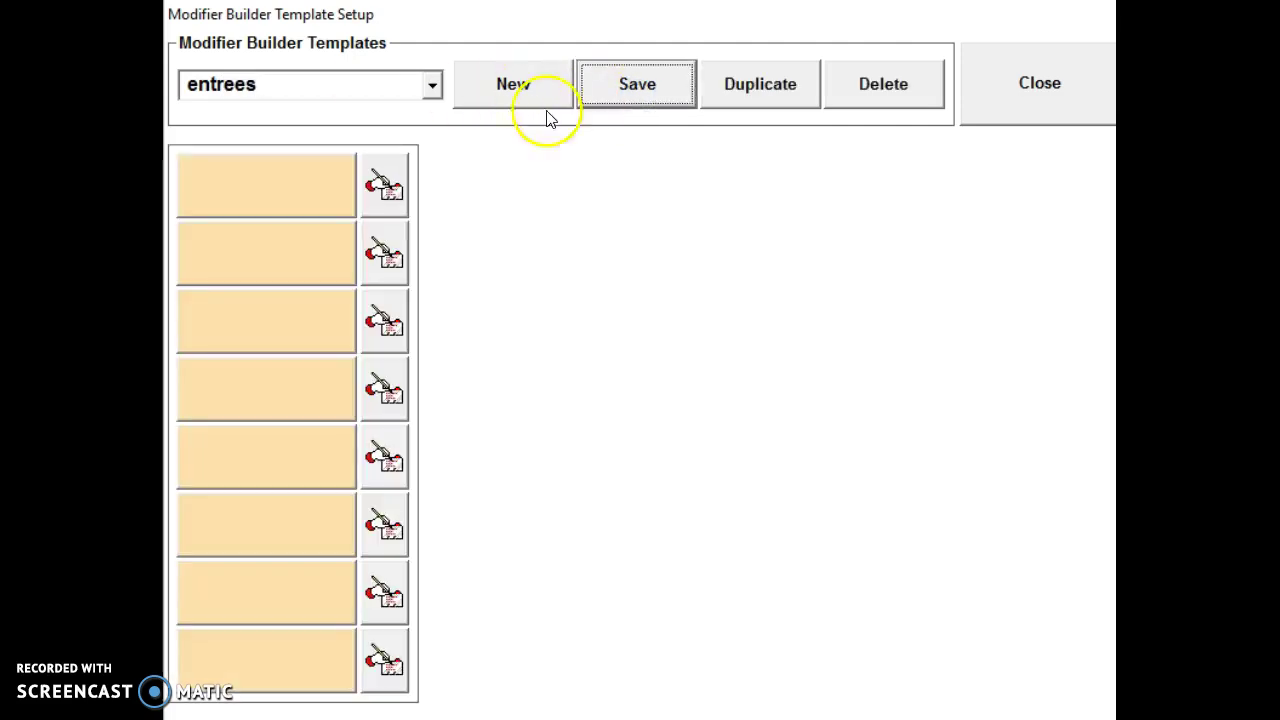
Name the entrees template's first two modifier types TEMPITURE and SIDES
{"action": "left_click", "coordinate": [391, 197]}
{"action": "left_click", "coordinate": [467, 254]}
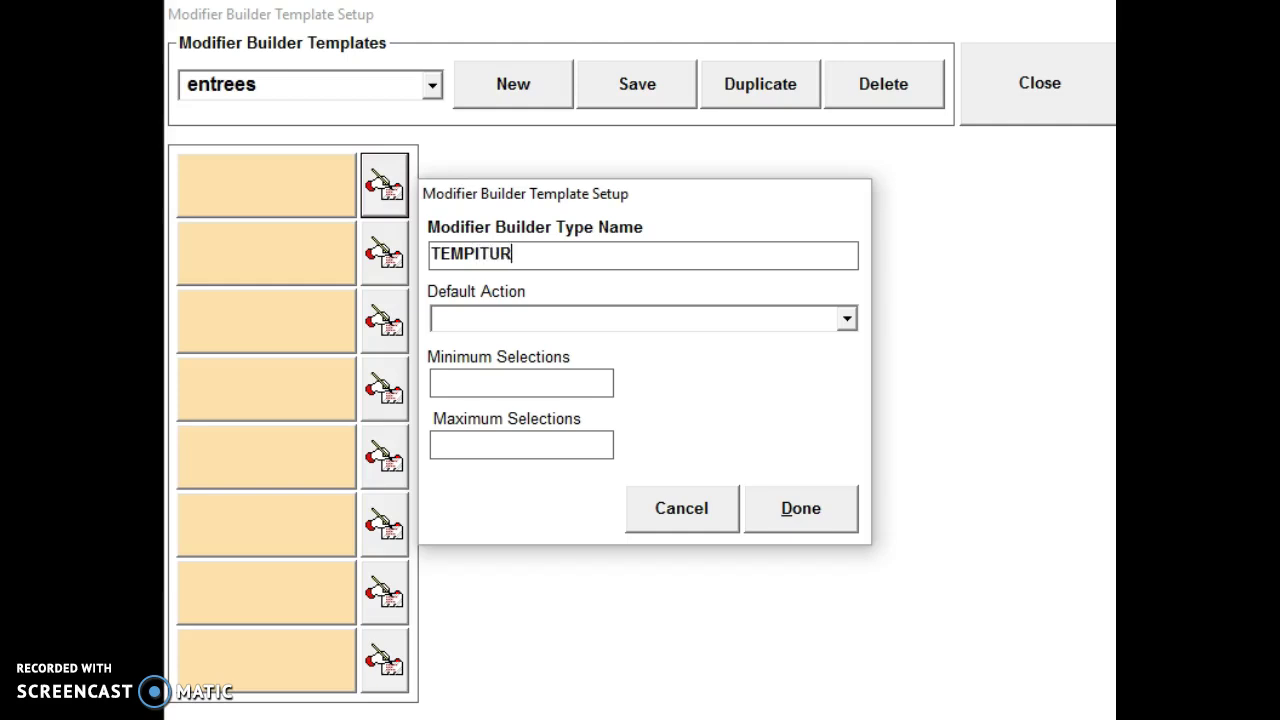
{"action": "left_click", "coordinate": [808, 503]}
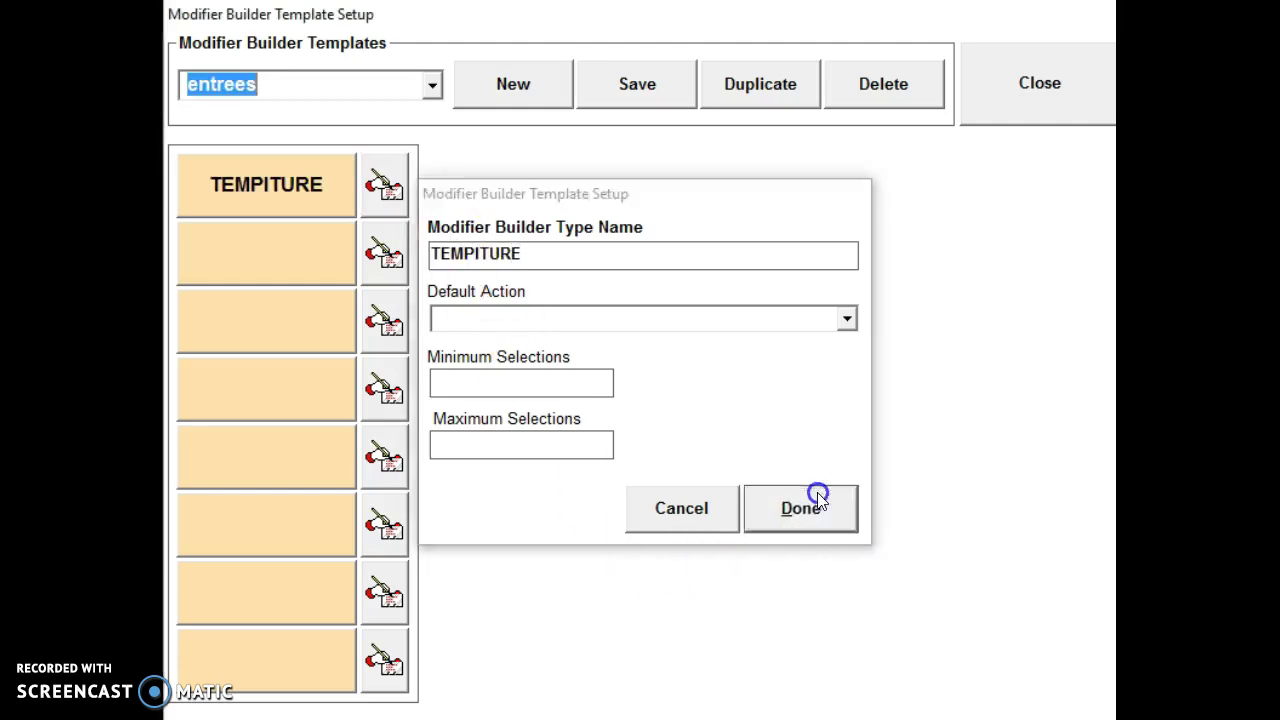
{"action": "left_click", "coordinate": [376, 264]}
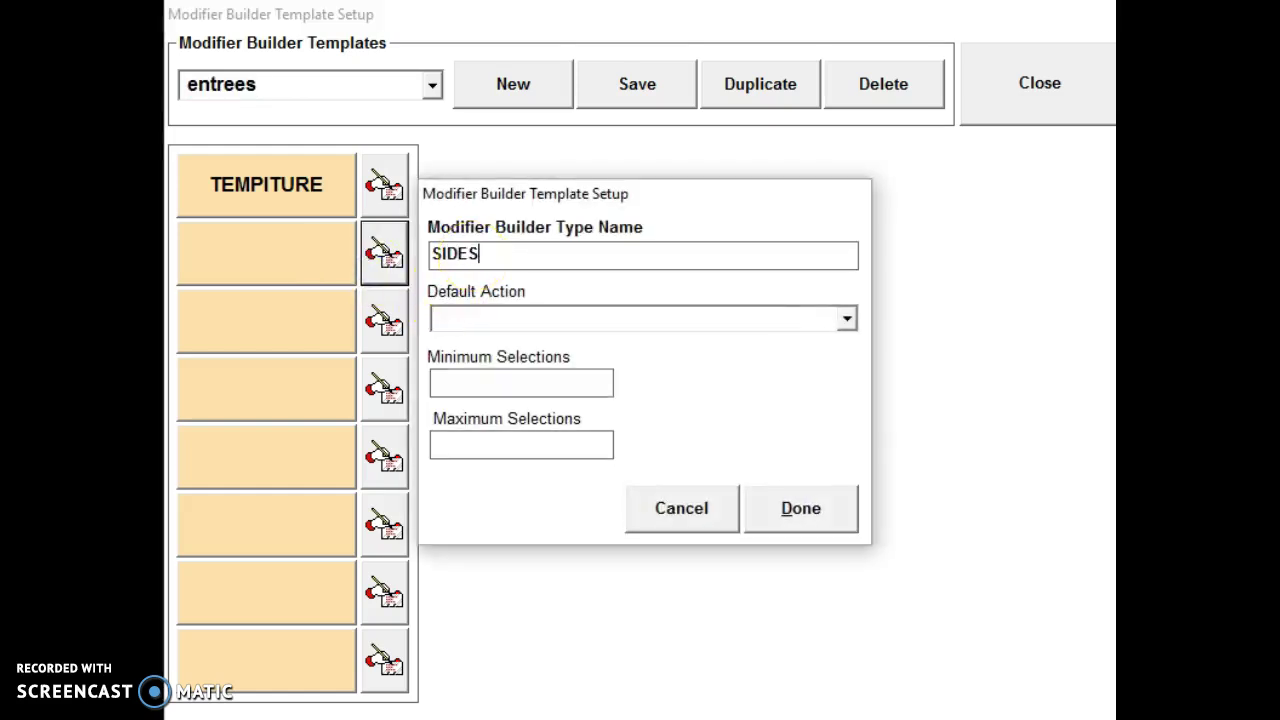
{"action": "type", "text": "SIDES"}
{"action": "left_click", "coordinate": [786, 505]}
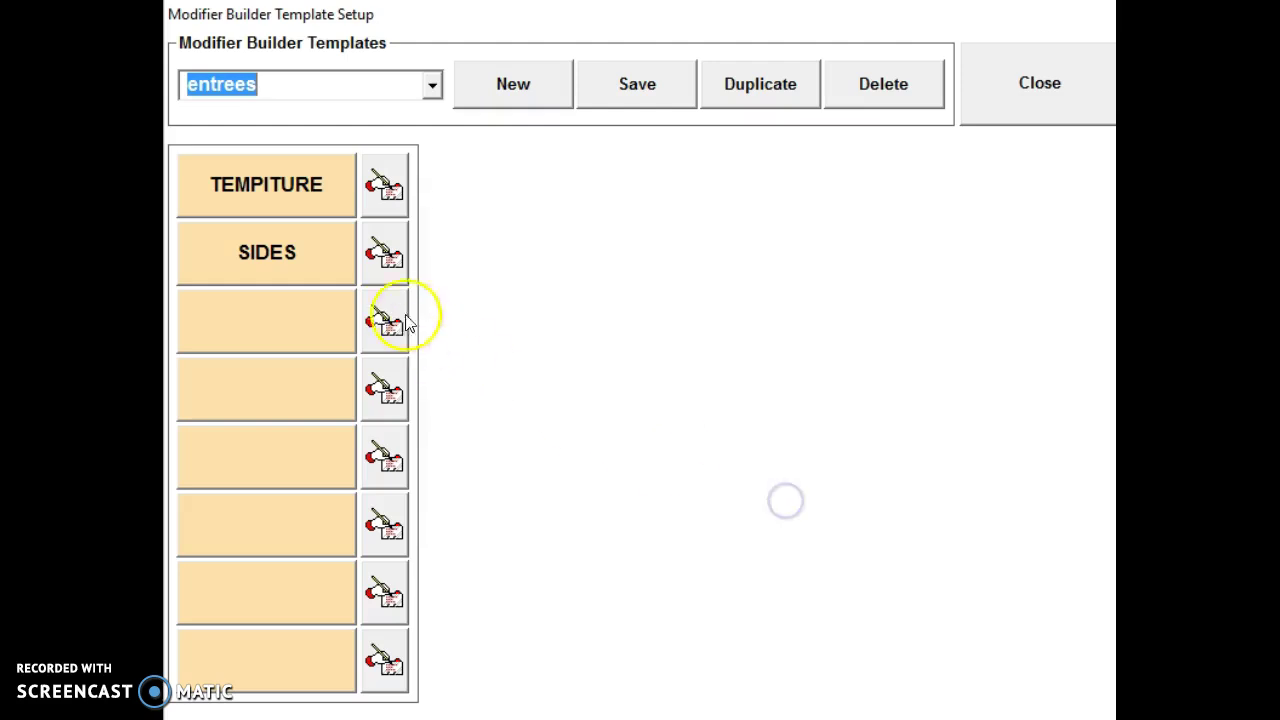
Add Rare and Med RARE modifiers under TEMPITURE
{"action": "left_click", "coordinate": [256, 186]}
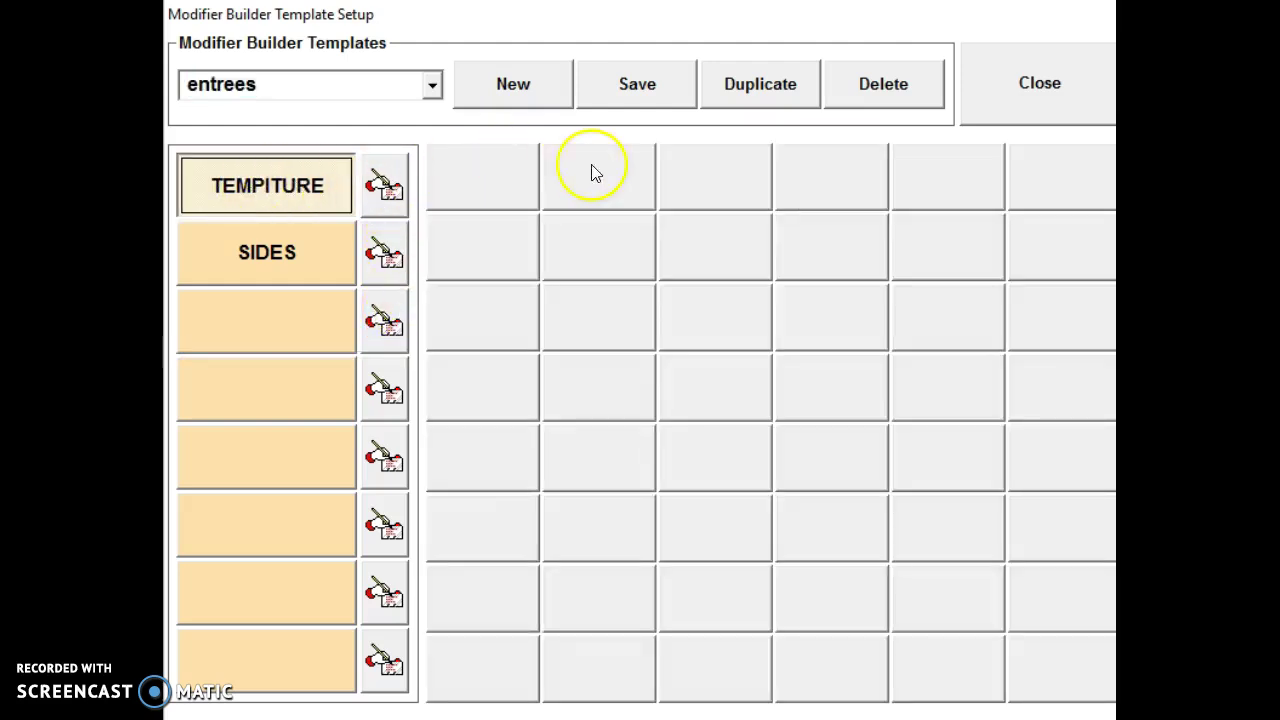
{"action": "left_click", "coordinate": [482, 152]}
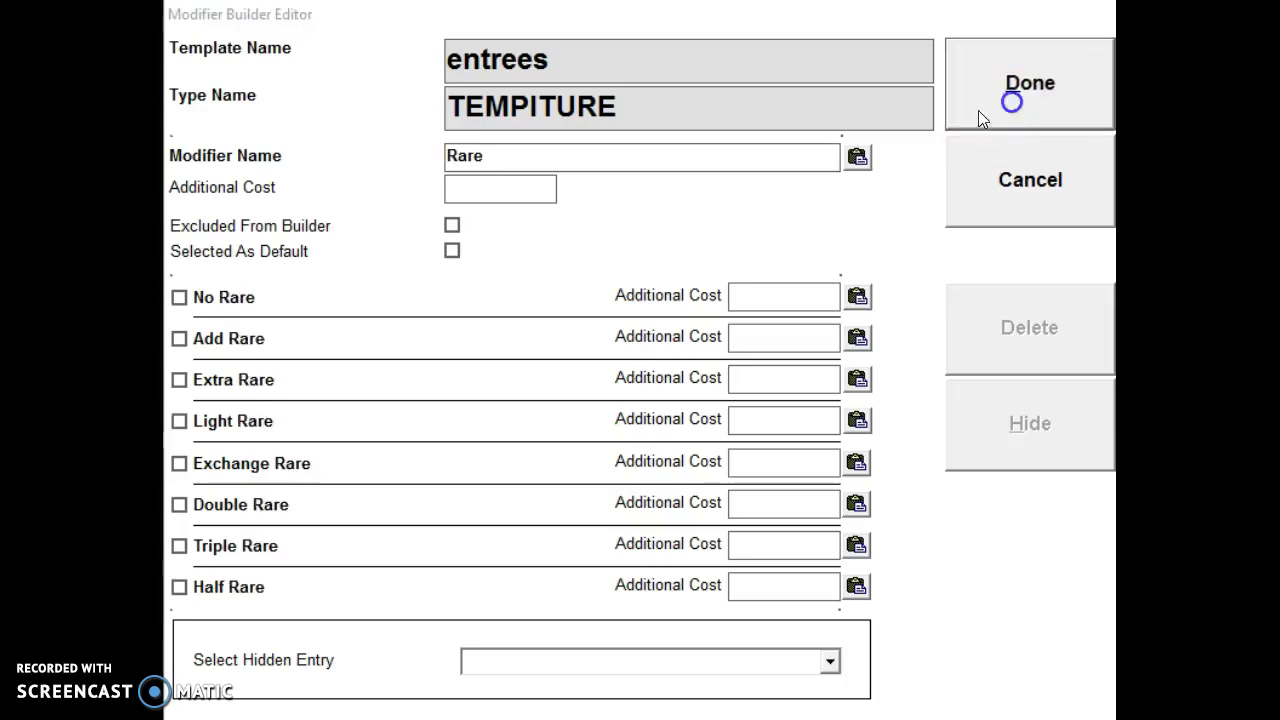
{"action": "left_click", "coordinate": [1013, 95]}
{"action": "left_click", "coordinate": [572, 180]}
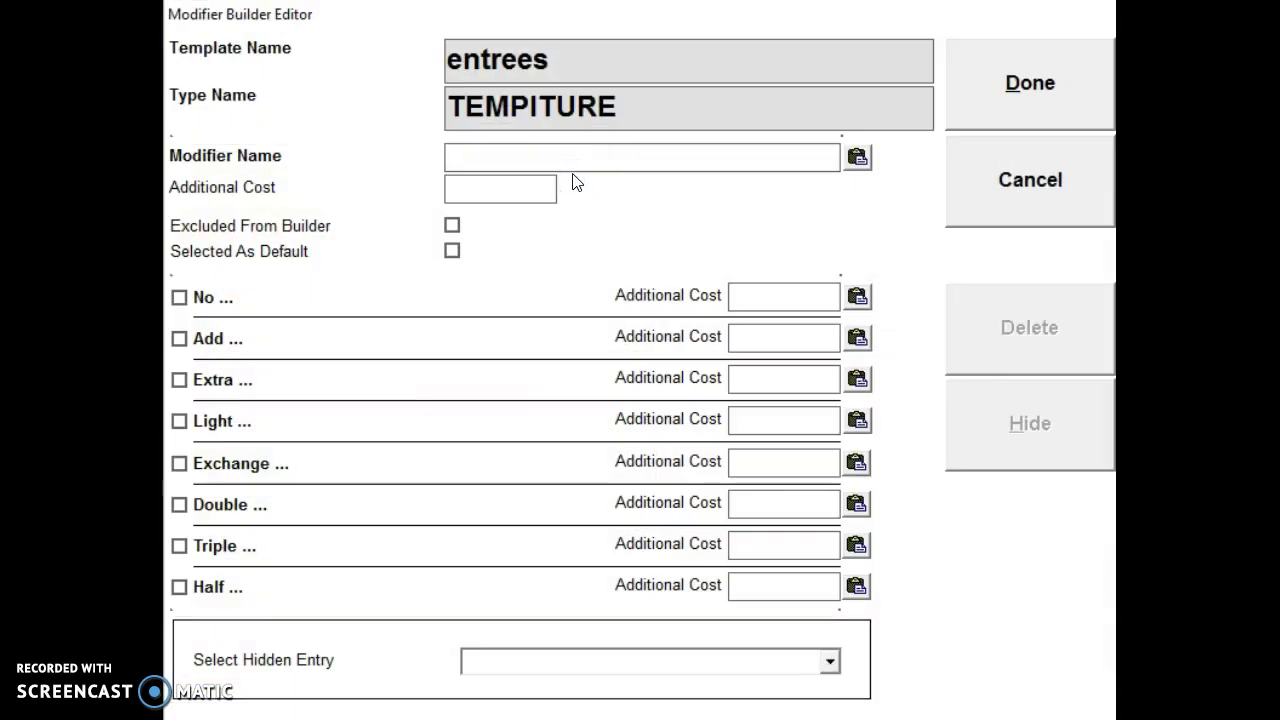
{"action": "type", "text": "Medium"}
{"action": "left_click", "coordinate": [986, 94]}
Add Medium, Med WELL and Well Done modifiers under TEMPITURE
{"action": "left_click", "coordinate": [669, 177]}
{"action": "type", "text": "Med"}
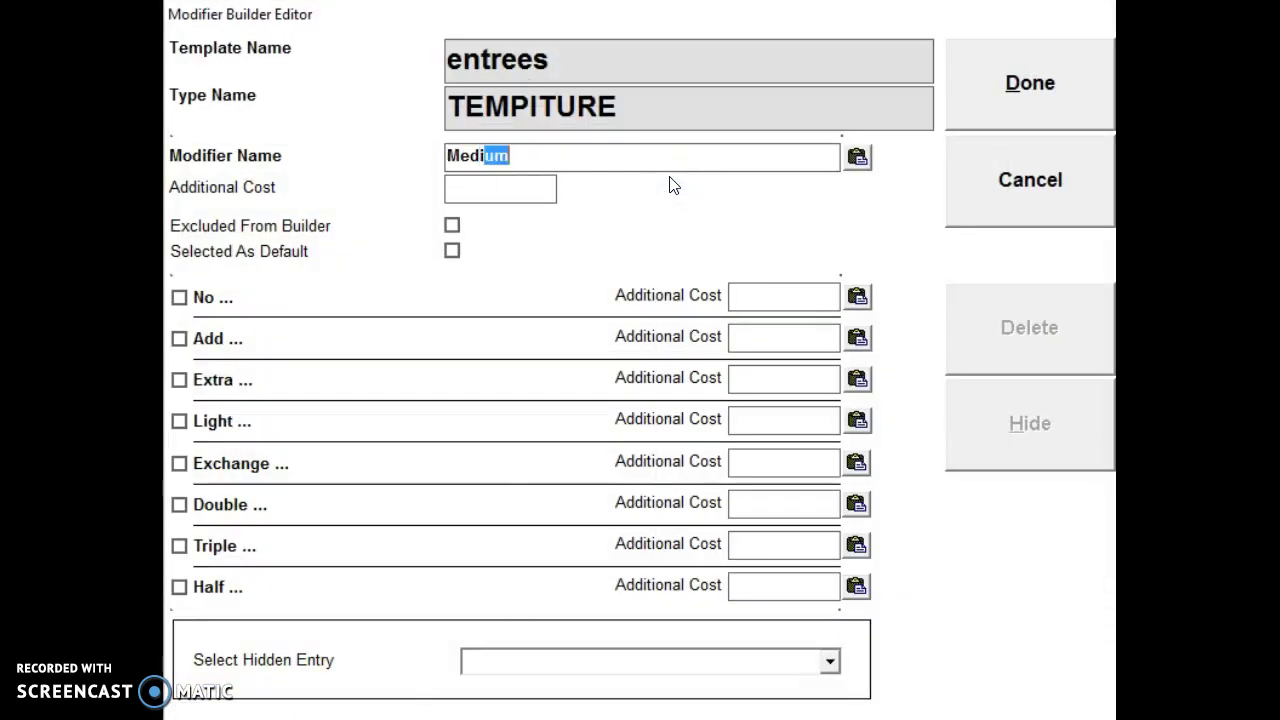
{"action": "left_click", "coordinate": [857, 157]}
{"action": "left_click", "coordinate": [966, 104]}
{"action": "left_click", "coordinate": [791, 189]}
{"action": "type", "text": "Med"}
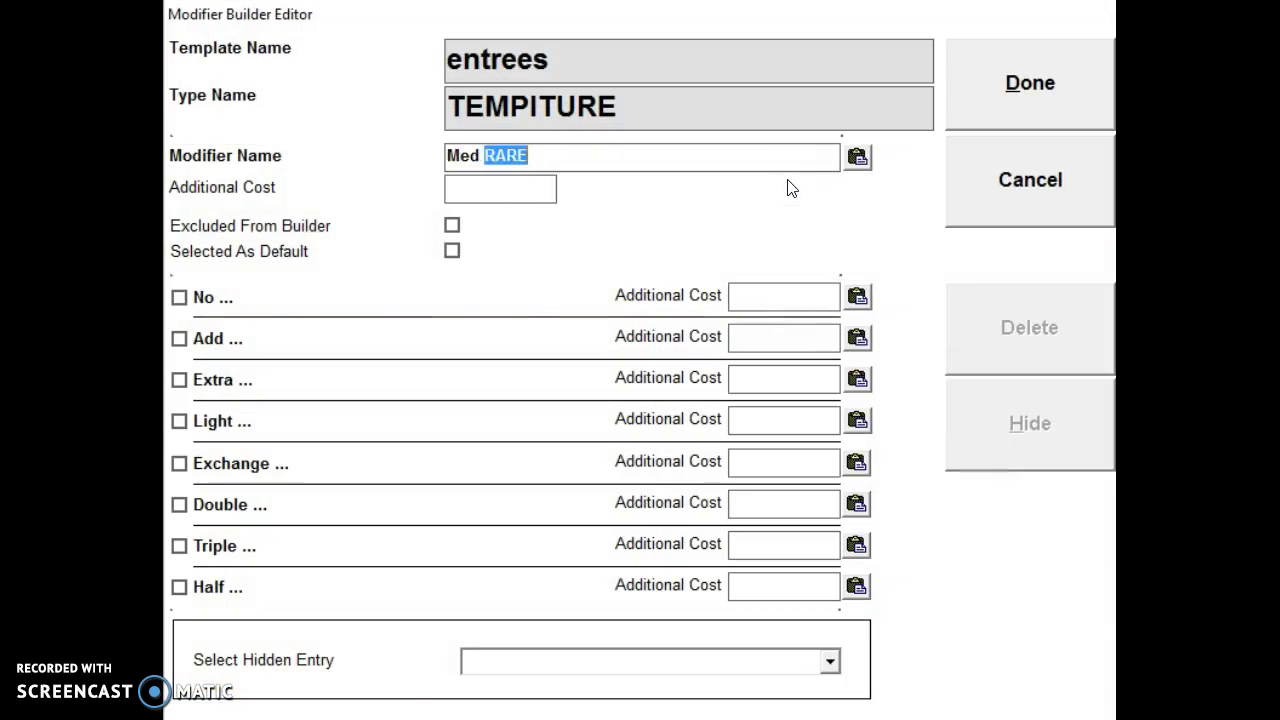
{"action": "type", "text": " WELL"}
{"action": "left_click", "coordinate": [857, 157]}
{"action": "left_click", "coordinate": [1014, 82]}
{"action": "left_click", "coordinate": [972, 187]}
{"action": "type", "text": "Well Done"}
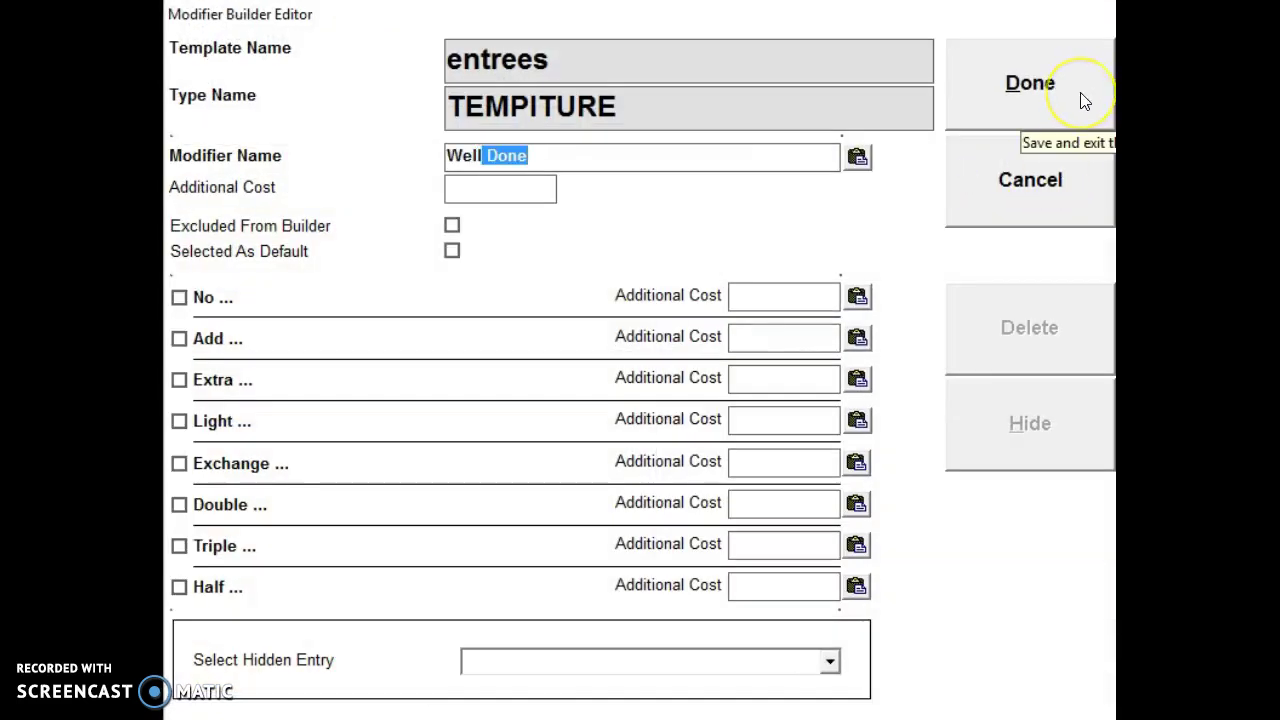
{"action": "left_click", "coordinate": [1070, 84]}
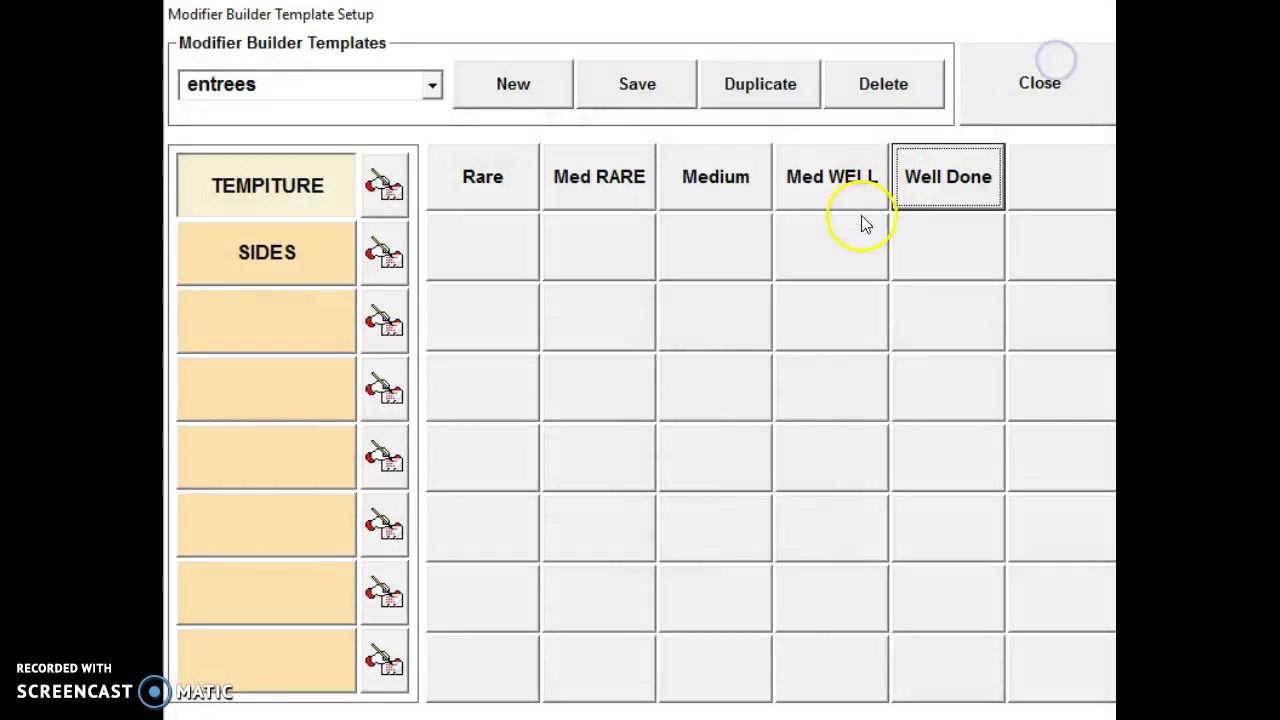
Add Baked Potato, FrieS and ColeSLAW under SIDES, then save the entrees template
{"action": "left_click", "coordinate": [245, 272]}
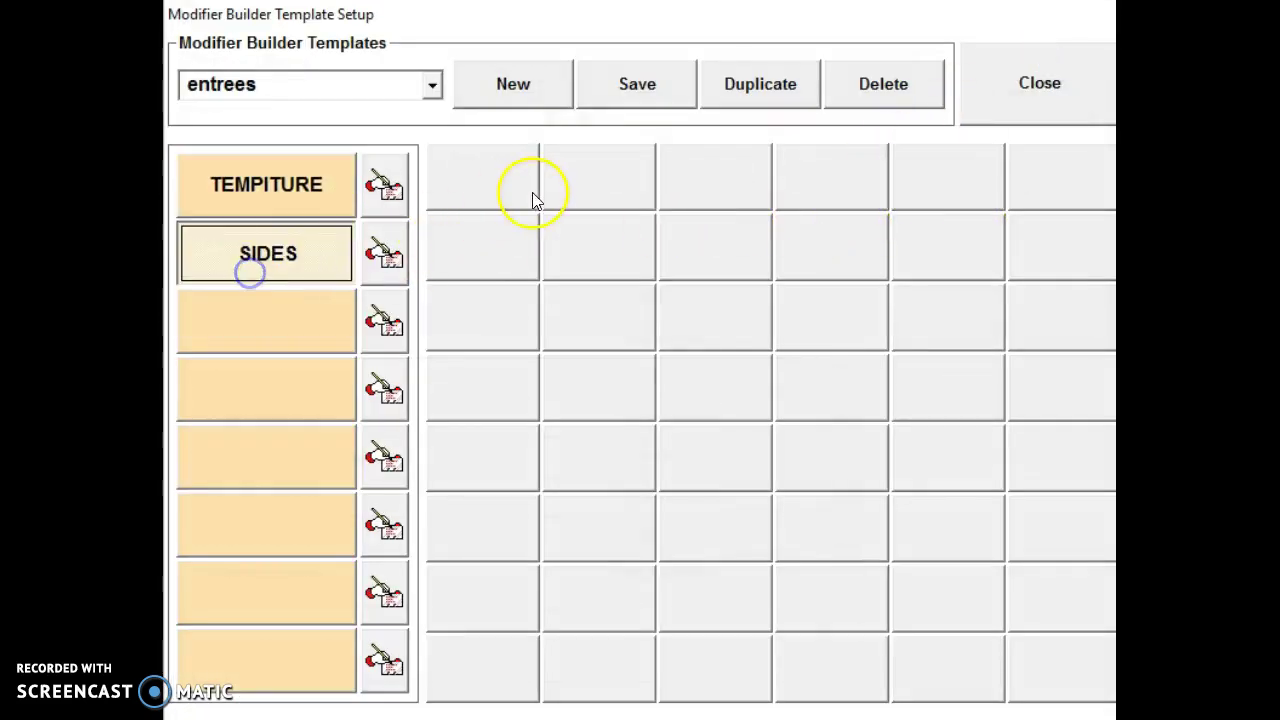
{"action": "left_click", "coordinate": [520, 175]}
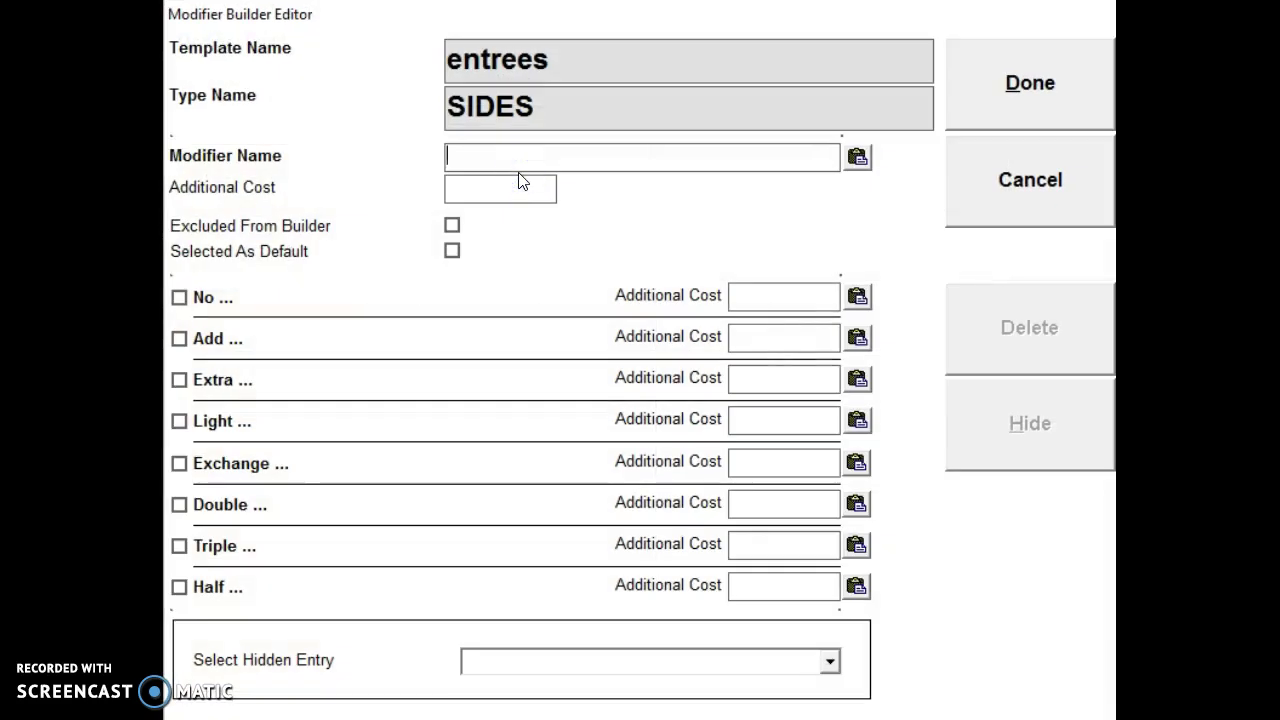
{"action": "type", "text": "Bake"}
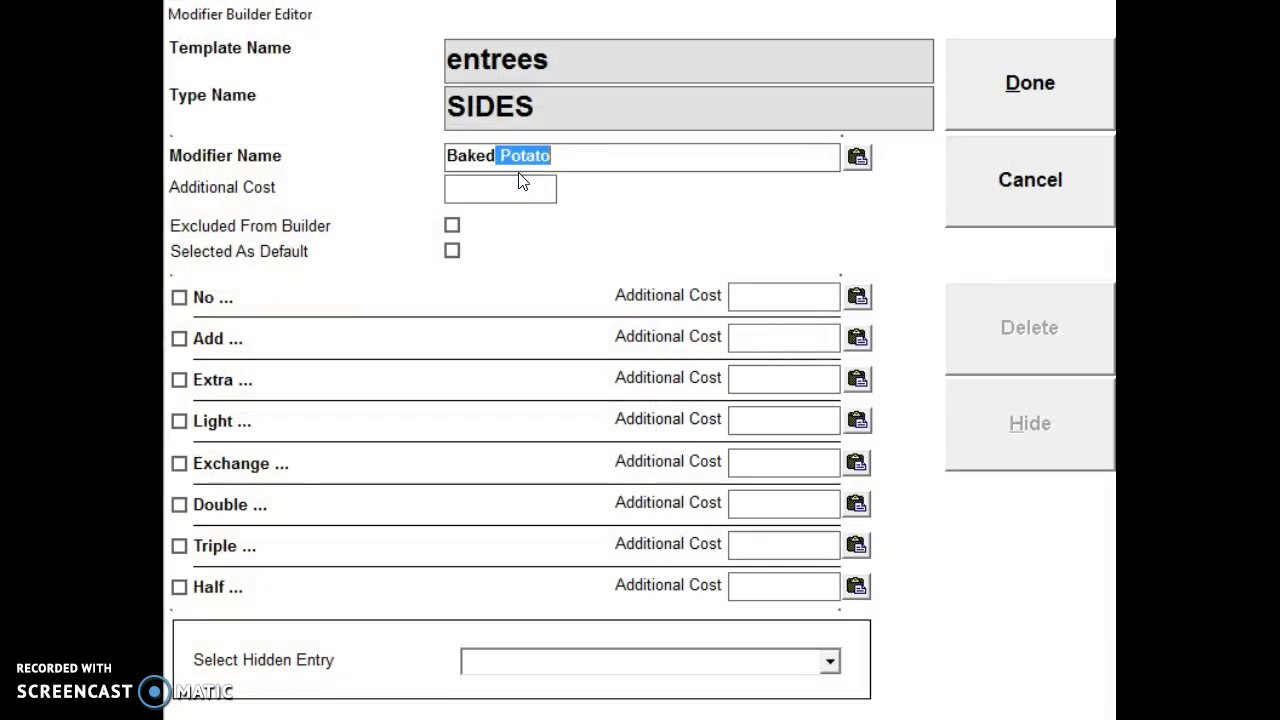
{"action": "type", "text": "d"}
{"action": "left_click", "coordinate": [975, 72]}
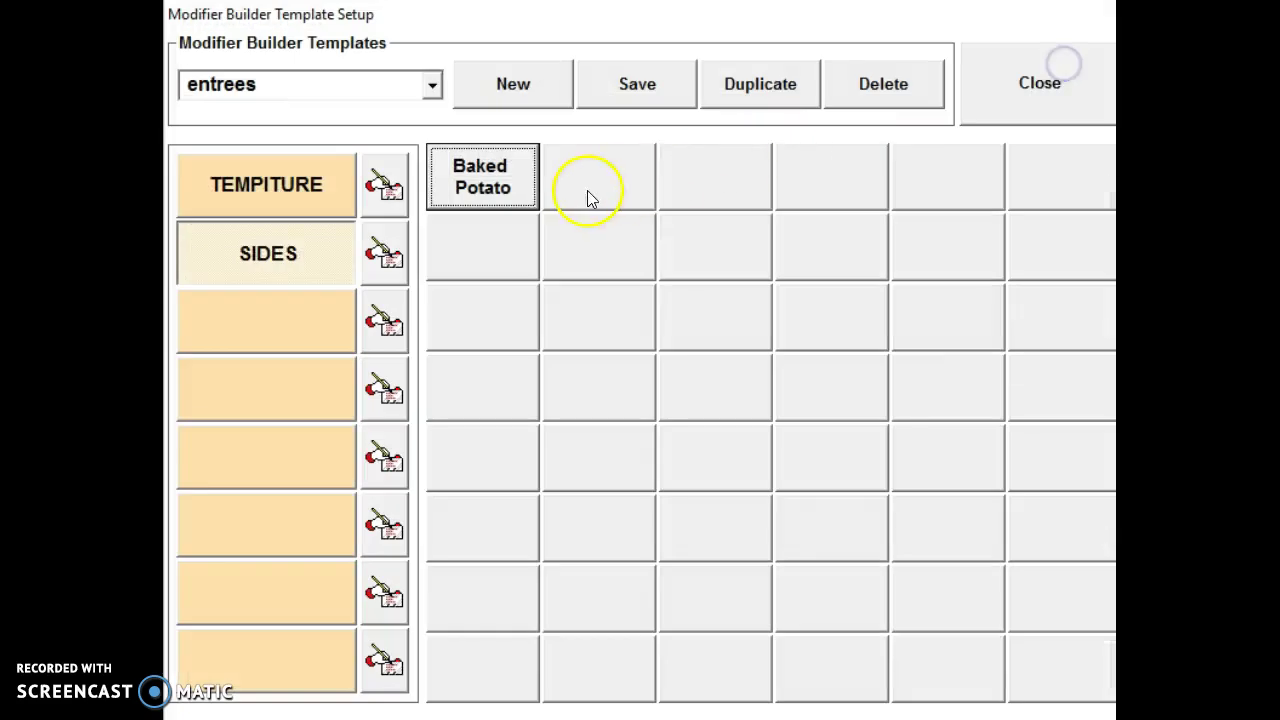
{"action": "left_click", "coordinate": [587, 192]}
{"action": "type", "text": "FrieS"}
{"action": "left_click", "coordinate": [1032, 80]}
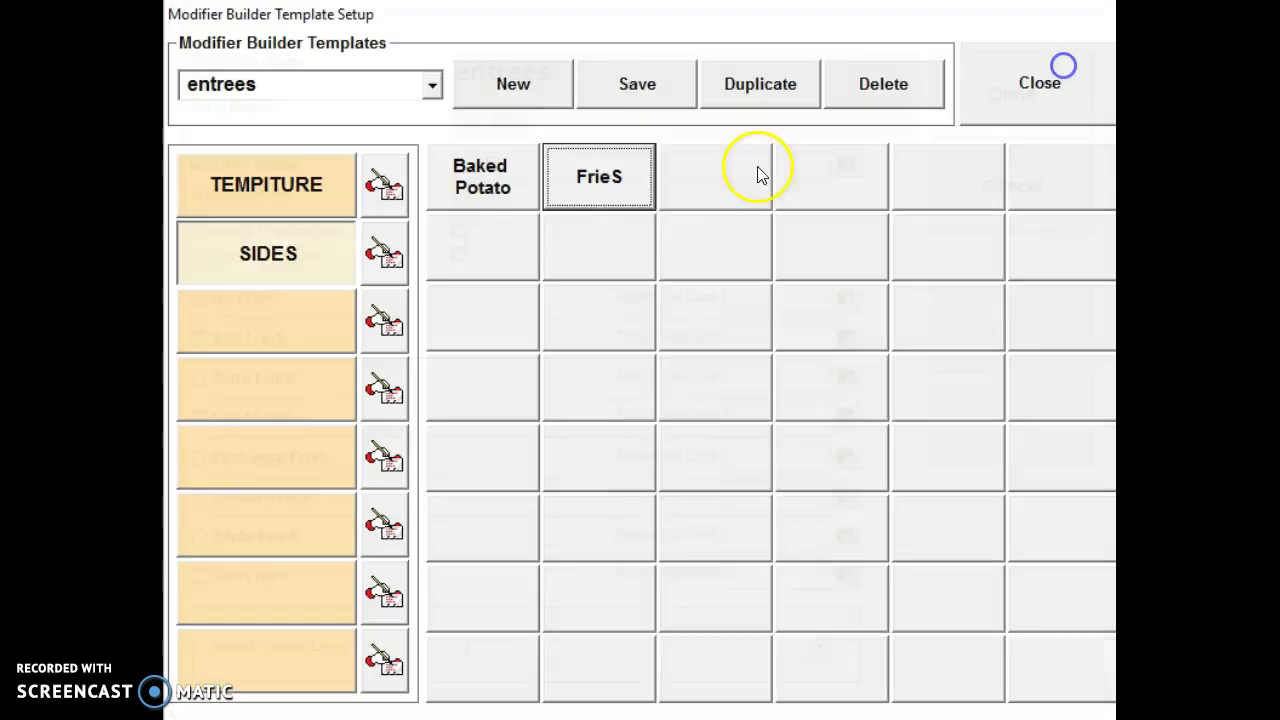
{"action": "left_click", "coordinate": [687, 176]}
{"action": "type", "text": "ColeSLAW"}
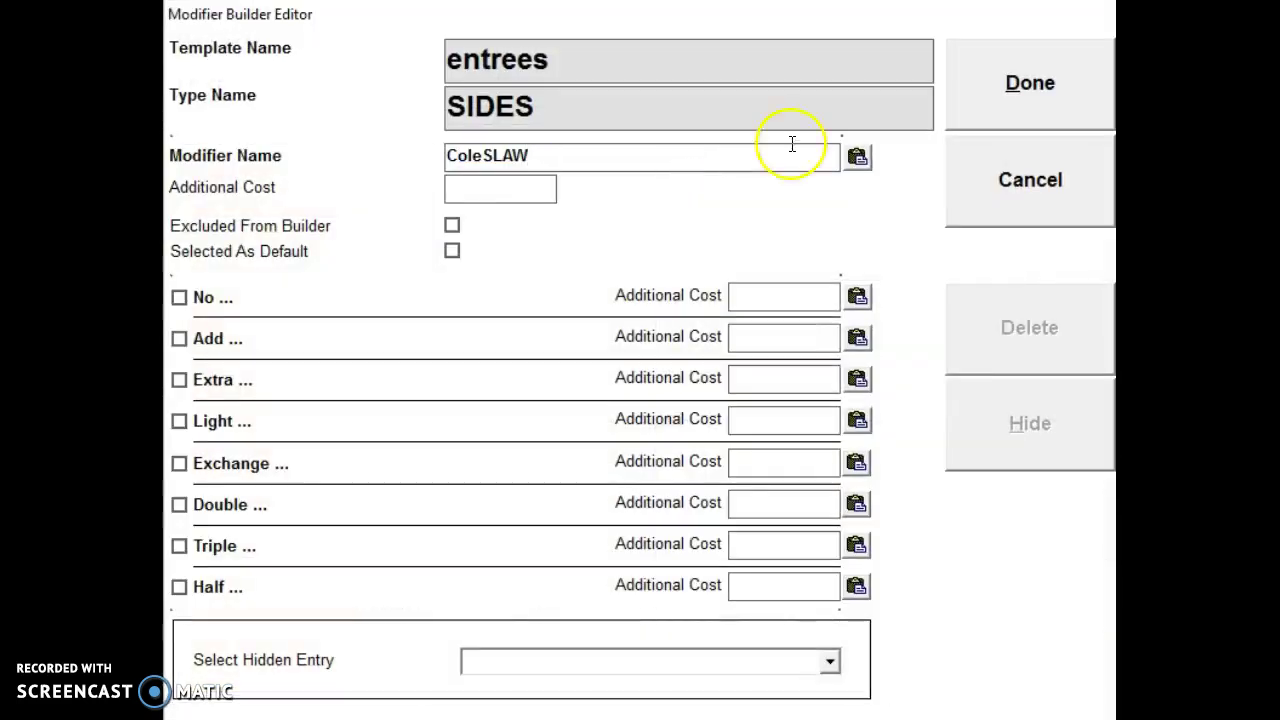
{"action": "left_click", "coordinate": [1033, 87]}
{"action": "left_click", "coordinate": [623, 88]}
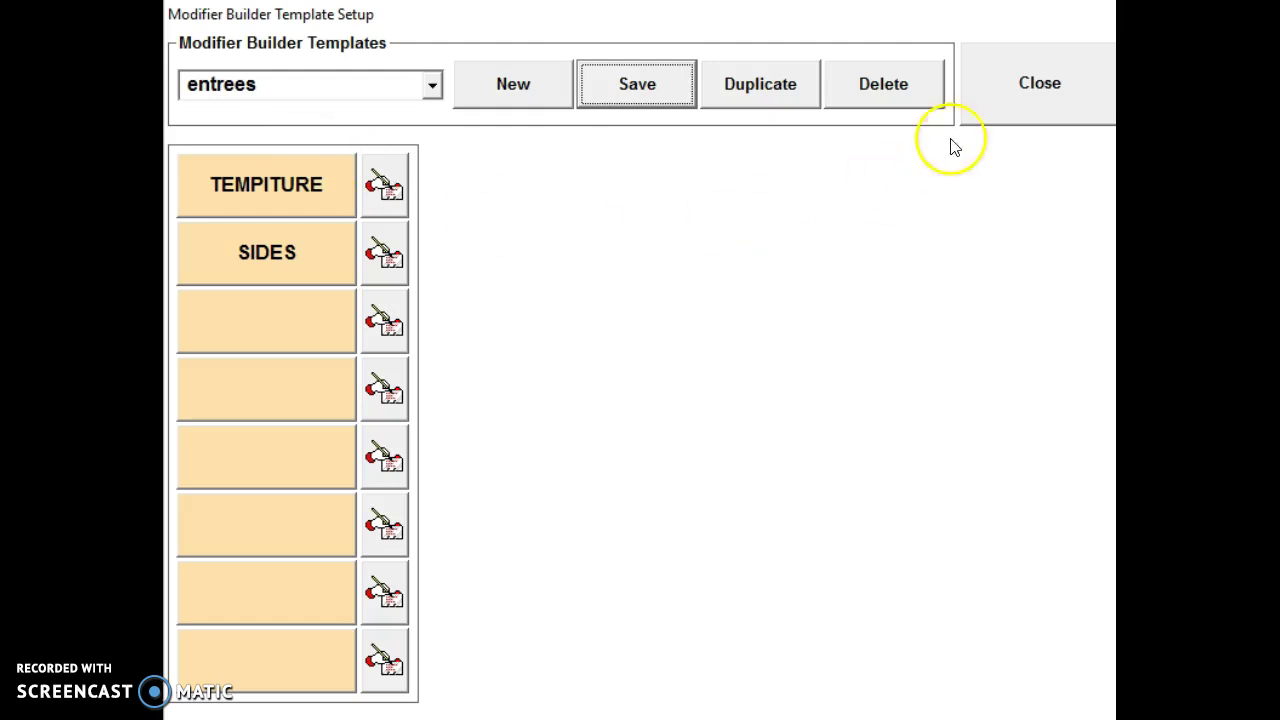
Leave template setup and open BBQ Ribs from the Entrees menu items
{"action": "left_click", "coordinate": [997, 100]}
{"action": "left_click", "coordinate": [248, 46]}
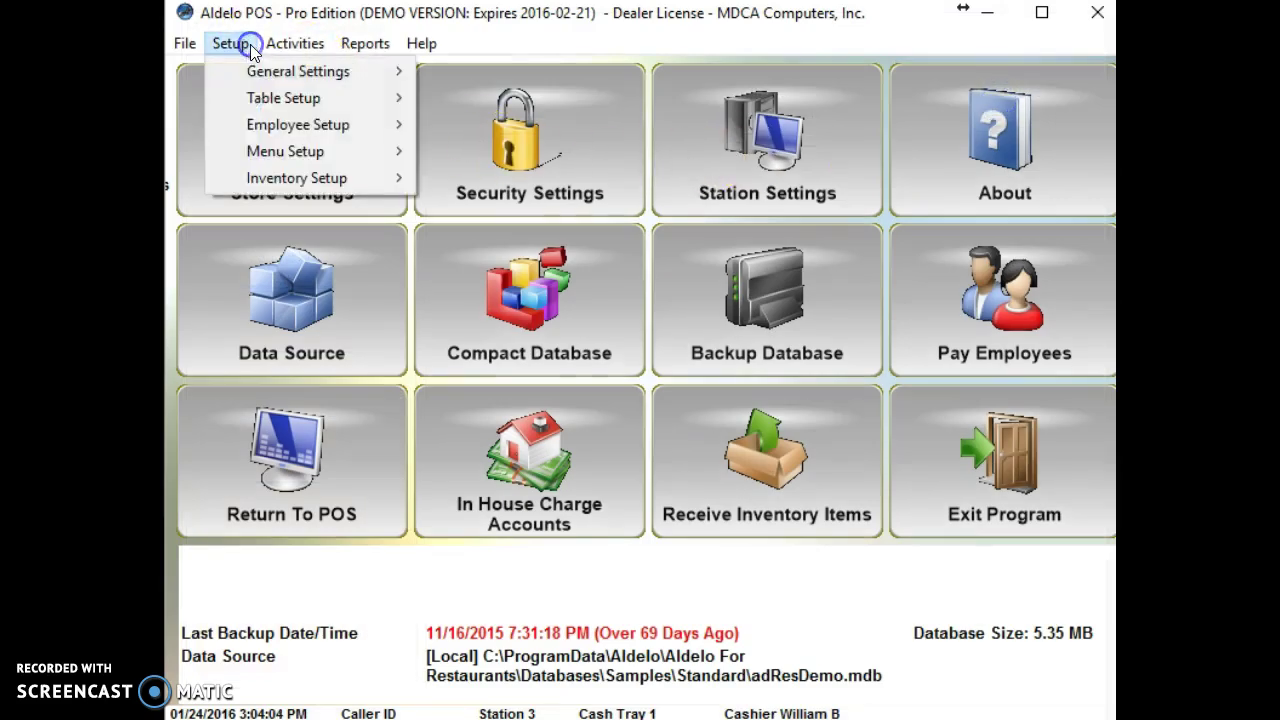
{"action": "mouse_move", "coordinate": [280, 151]}
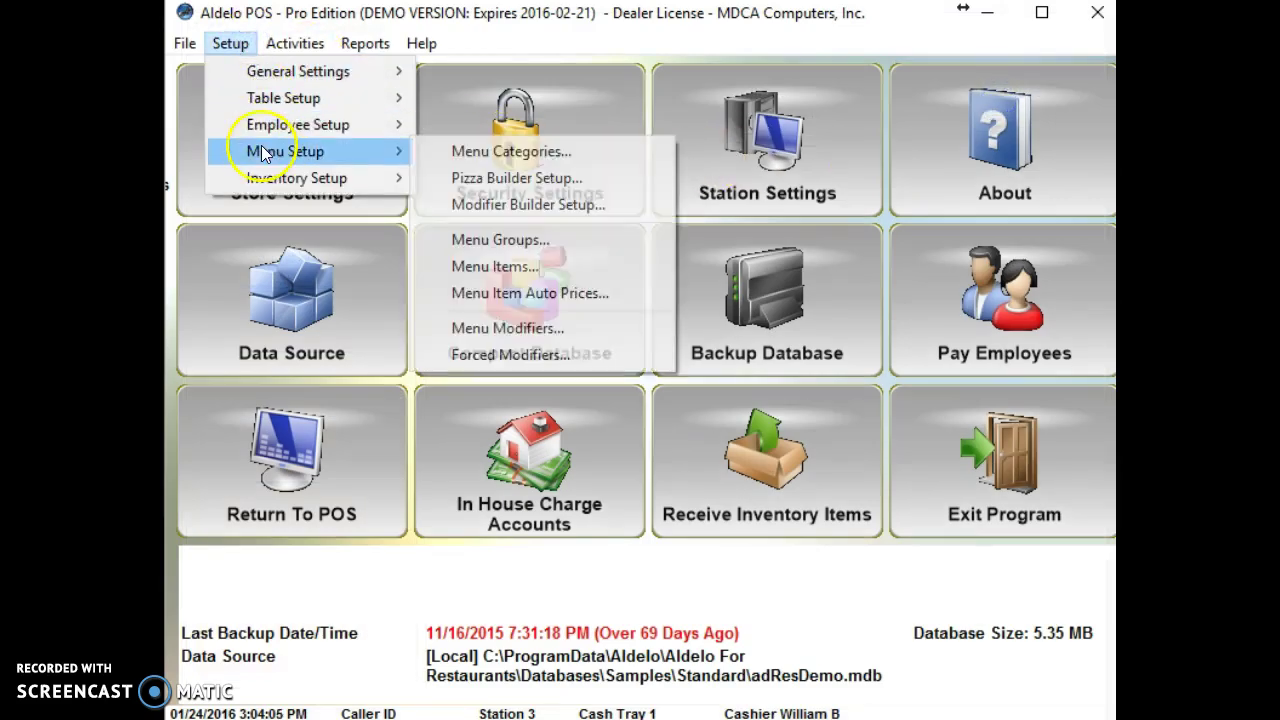
{"action": "left_click", "coordinate": [468, 266]}
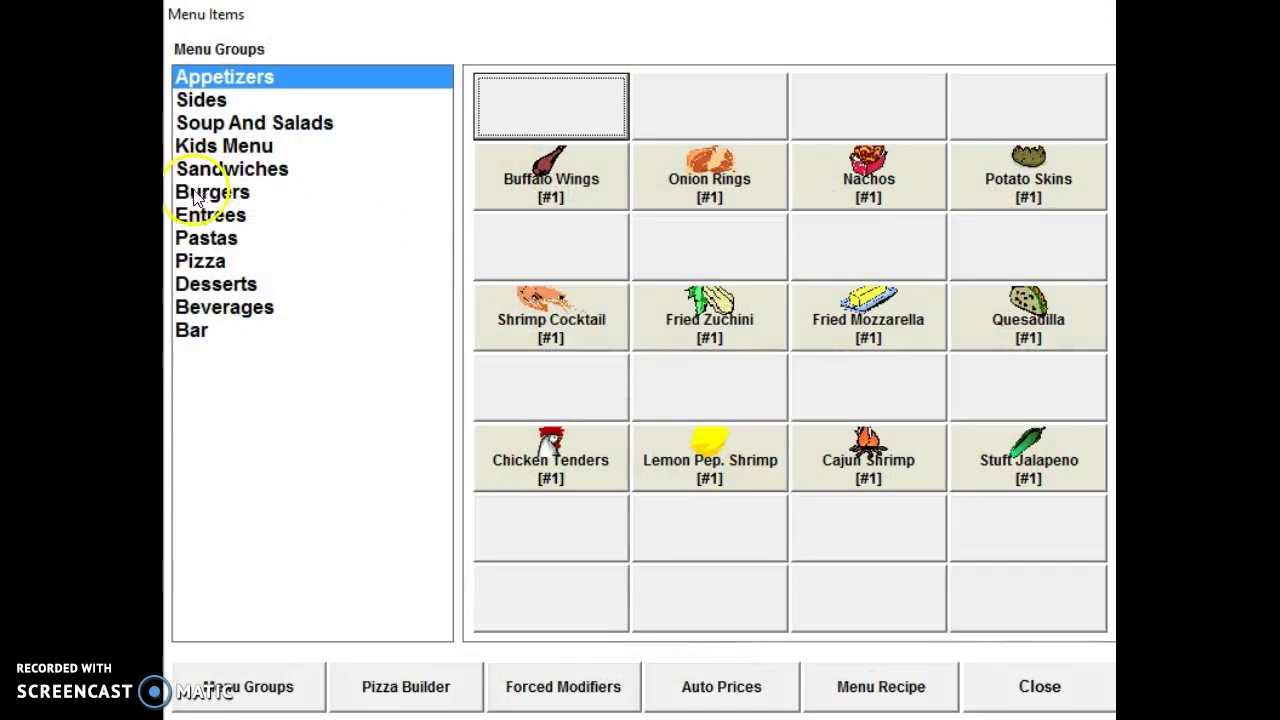
{"action": "left_click", "coordinate": [205, 216]}
{"action": "left_click", "coordinate": [535, 178]}
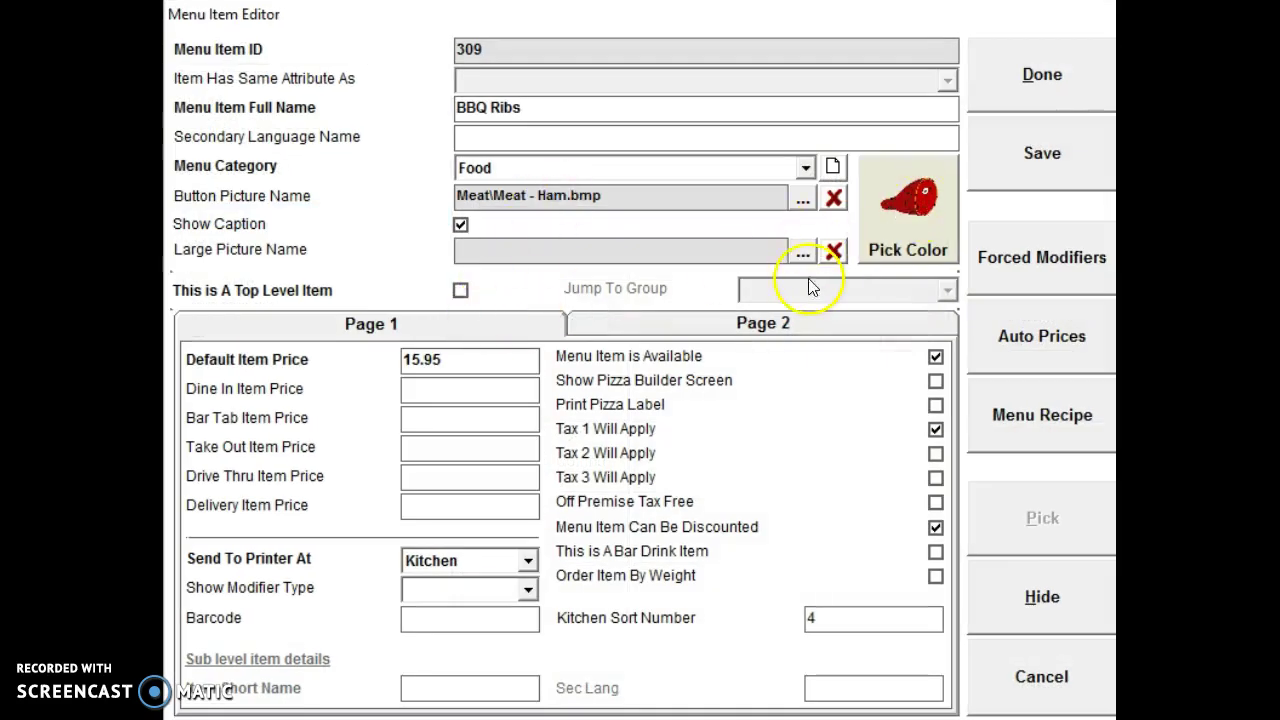
Assign the entrees modifier builder template to BBQ Ribs, save, and reopen the item
{"action": "left_click", "coordinate": [660, 323]}
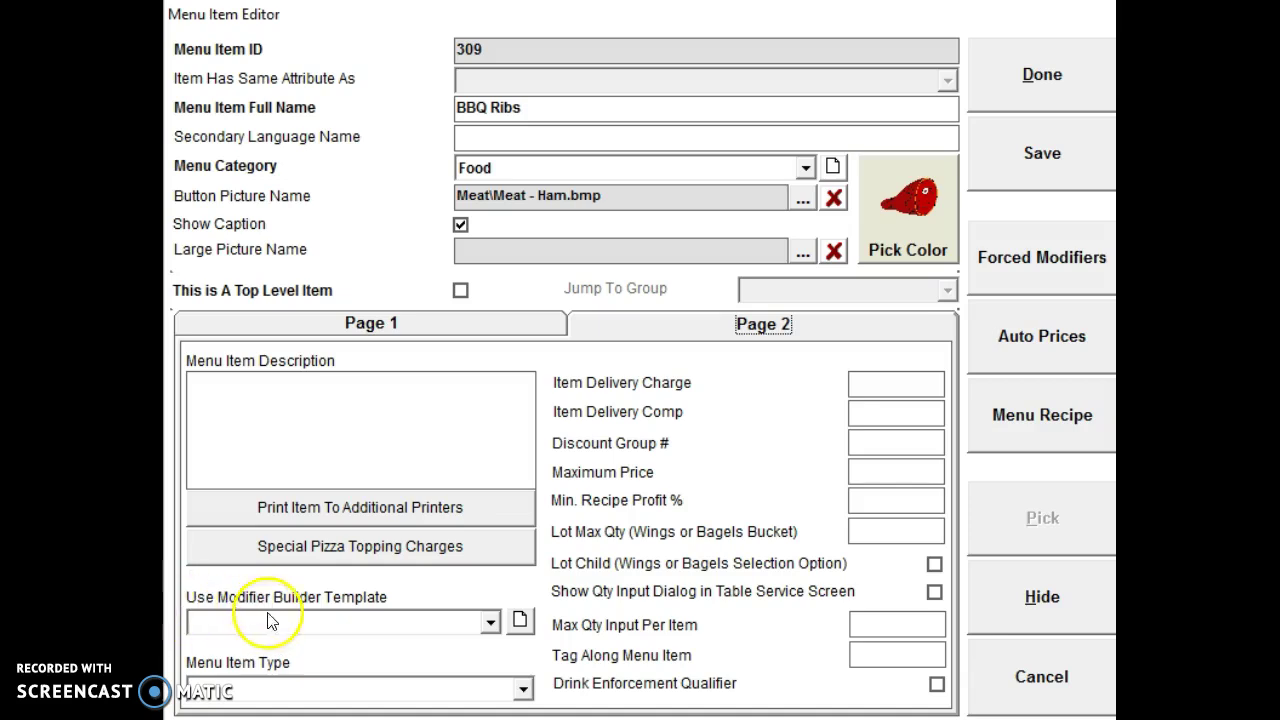
{"action": "left_click", "coordinate": [408, 622]}
{"action": "left_click", "coordinate": [390, 665]}
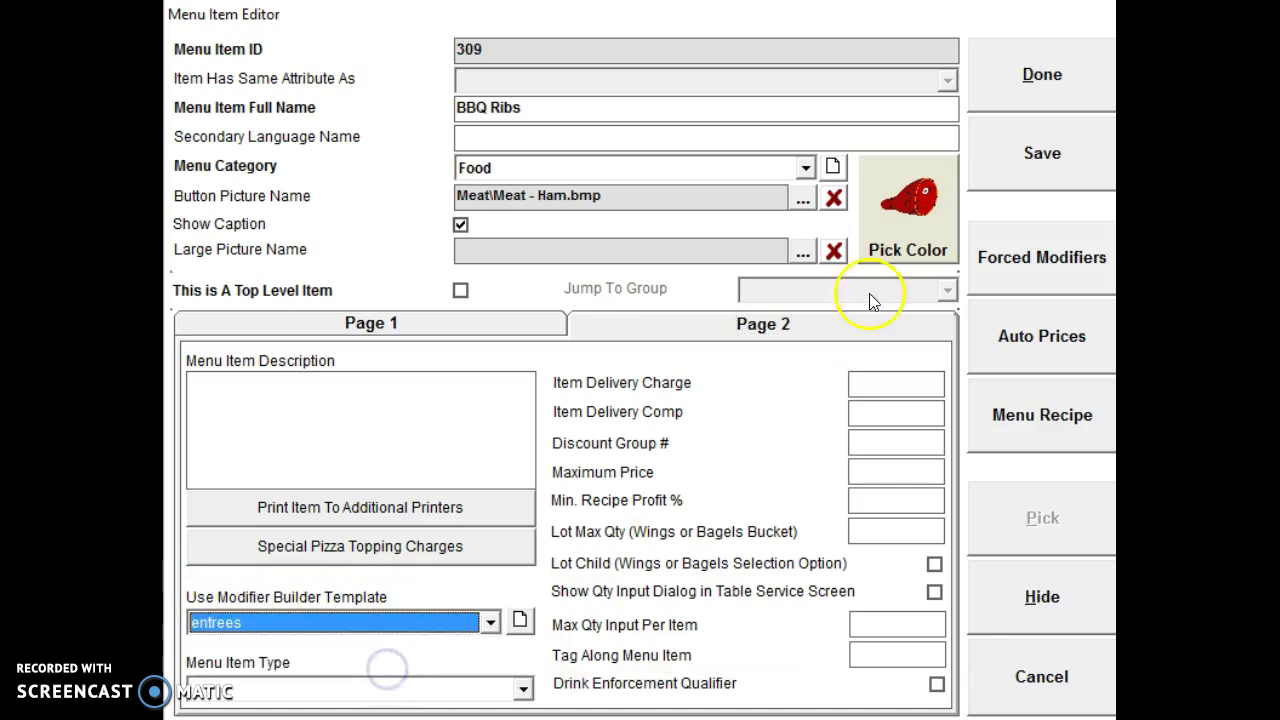
{"action": "left_click", "coordinate": [1043, 77]}
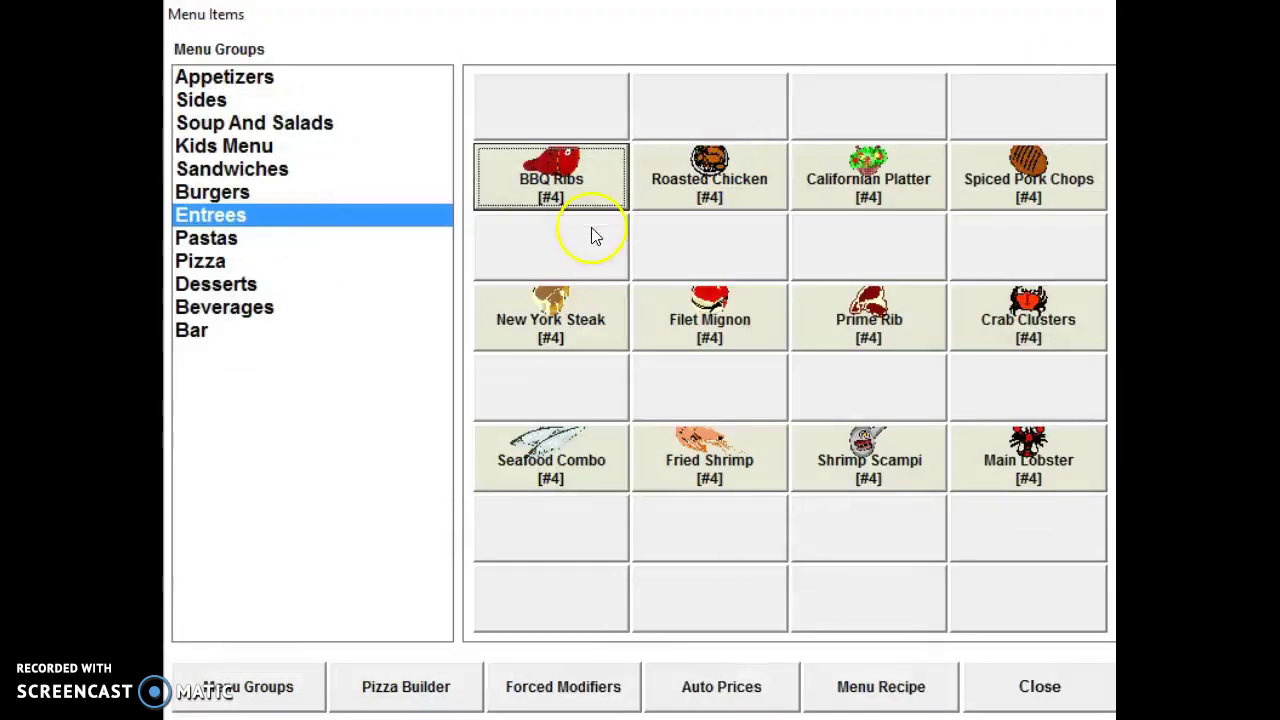
{"action": "left_click", "coordinate": [556, 198]}
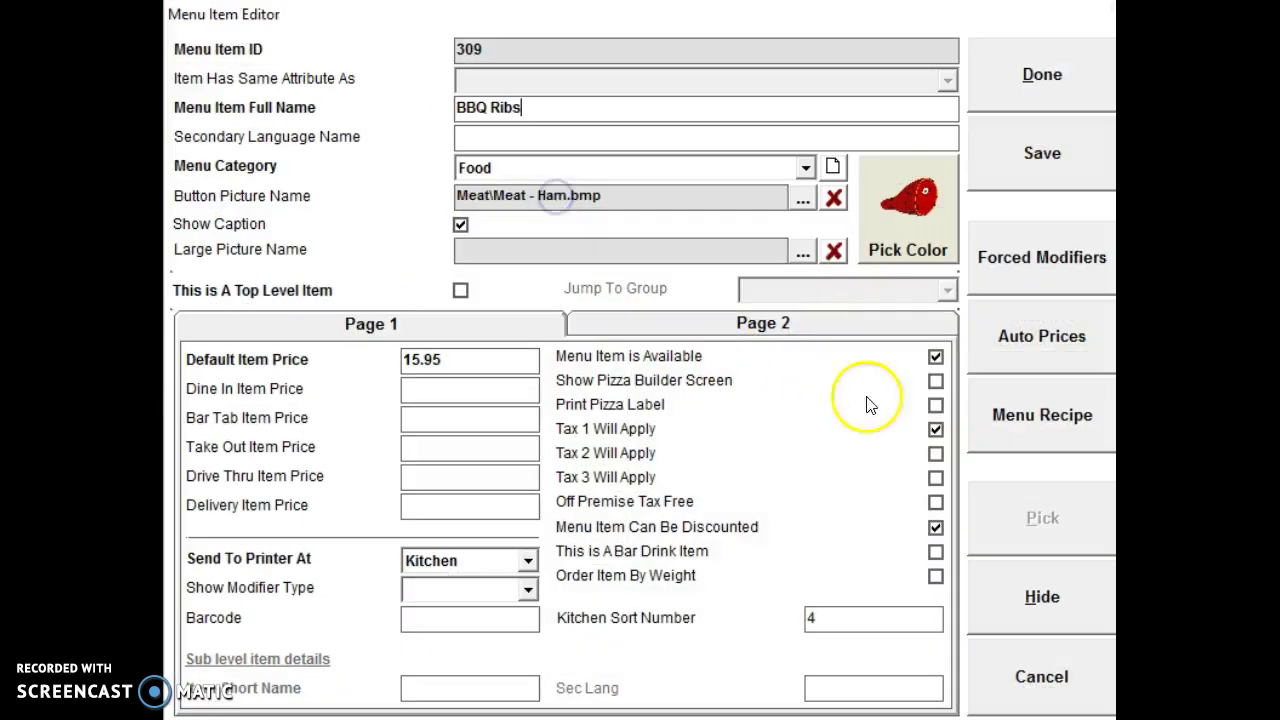
Delete BBQ Ribs' first-level and second-level Baked Potato forced modifiers, then save the item
{"action": "left_click", "coordinate": [1007, 283]}
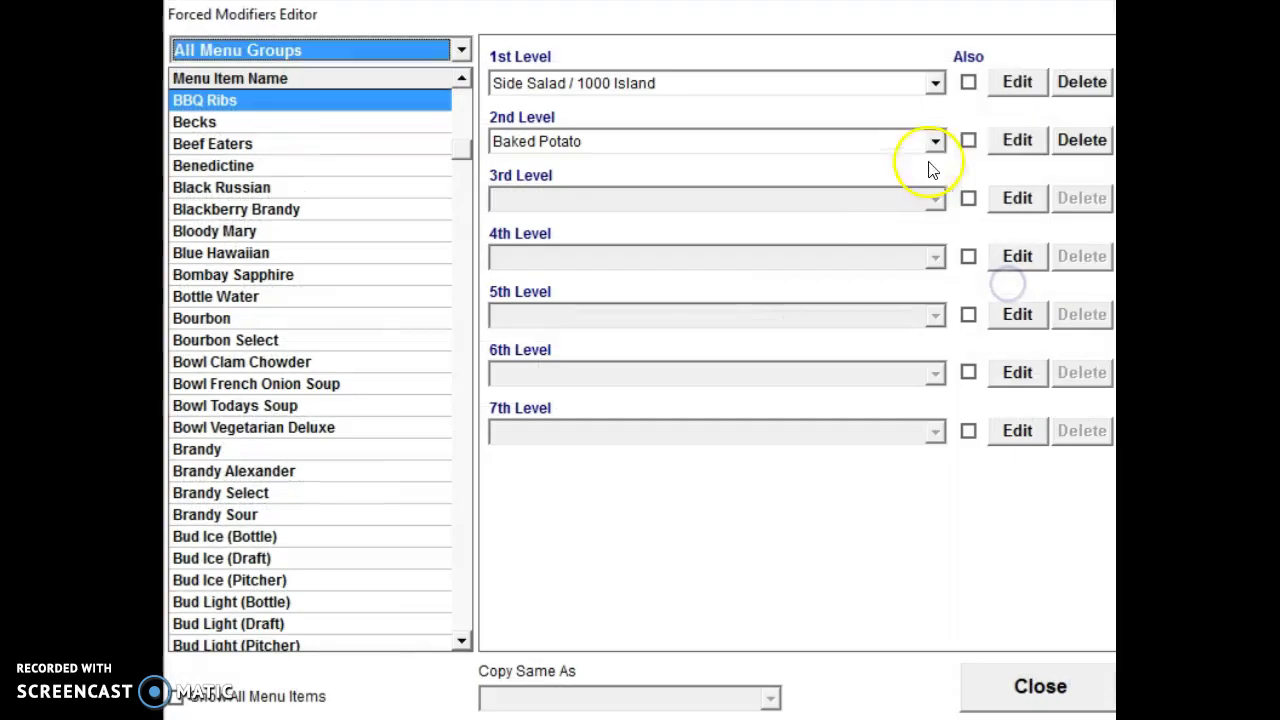
{"action": "left_click", "coordinate": [1083, 82]}
{"action": "left_click", "coordinate": [634, 461]}
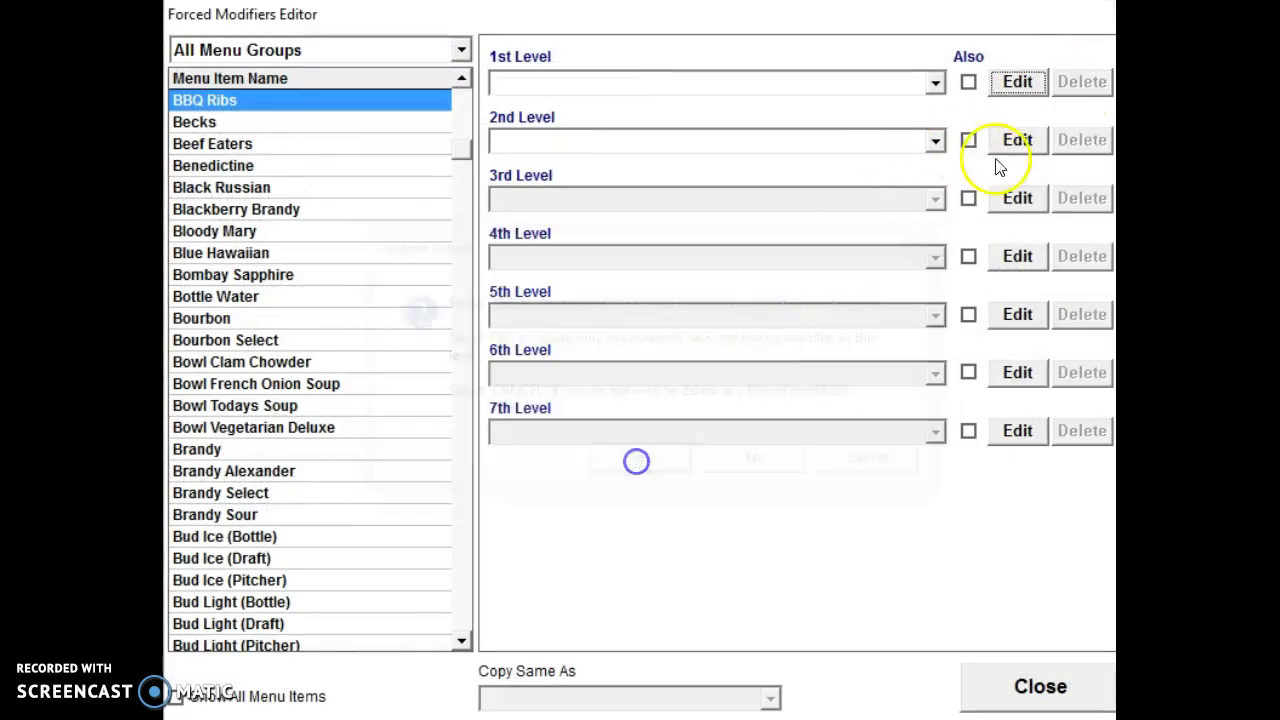
{"action": "left_click", "coordinate": [1066, 140]}
{"action": "left_click", "coordinate": [652, 465]}
{"action": "left_click", "coordinate": [1033, 688]}
{"action": "left_click", "coordinate": [1072, 154]}
{"action": "left_click", "coordinate": [1065, 68]}
Return to the POS screen and start a take-out order with the access code
{"action": "left_click", "coordinate": [1040, 687]}
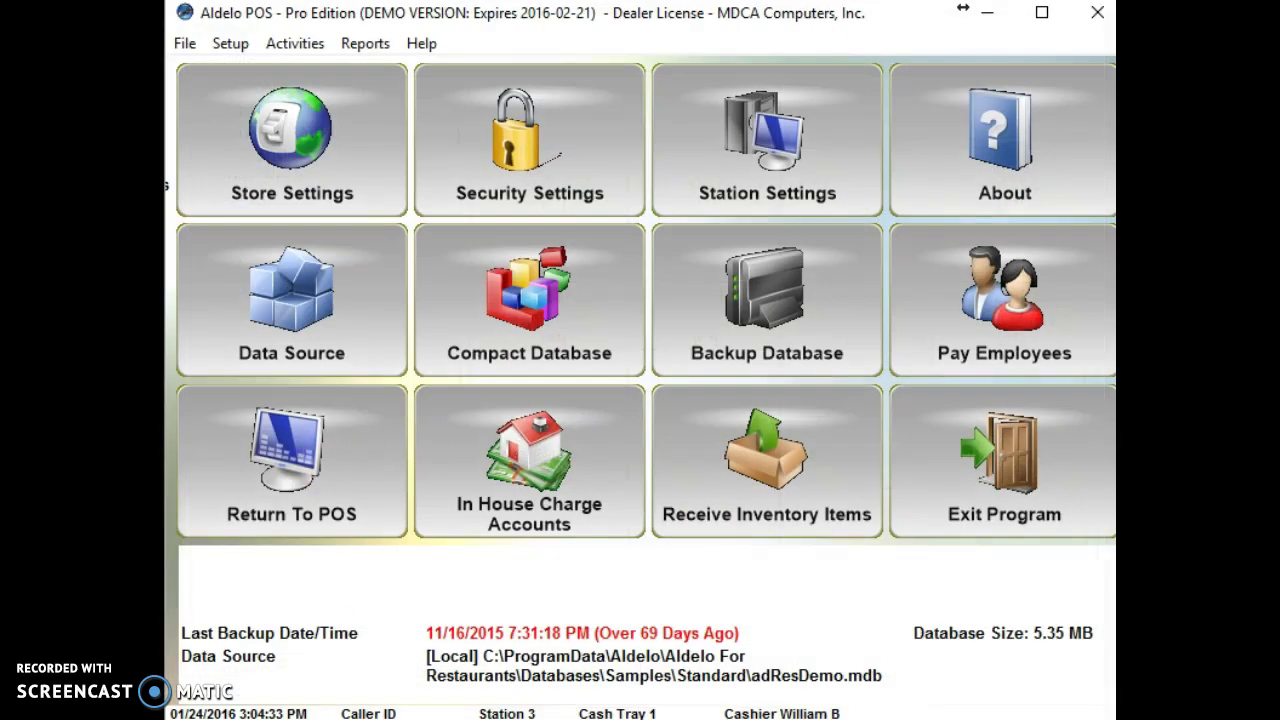
{"action": "left_click", "coordinate": [271, 478]}
{"action": "left_click", "coordinate": [409, 143]}
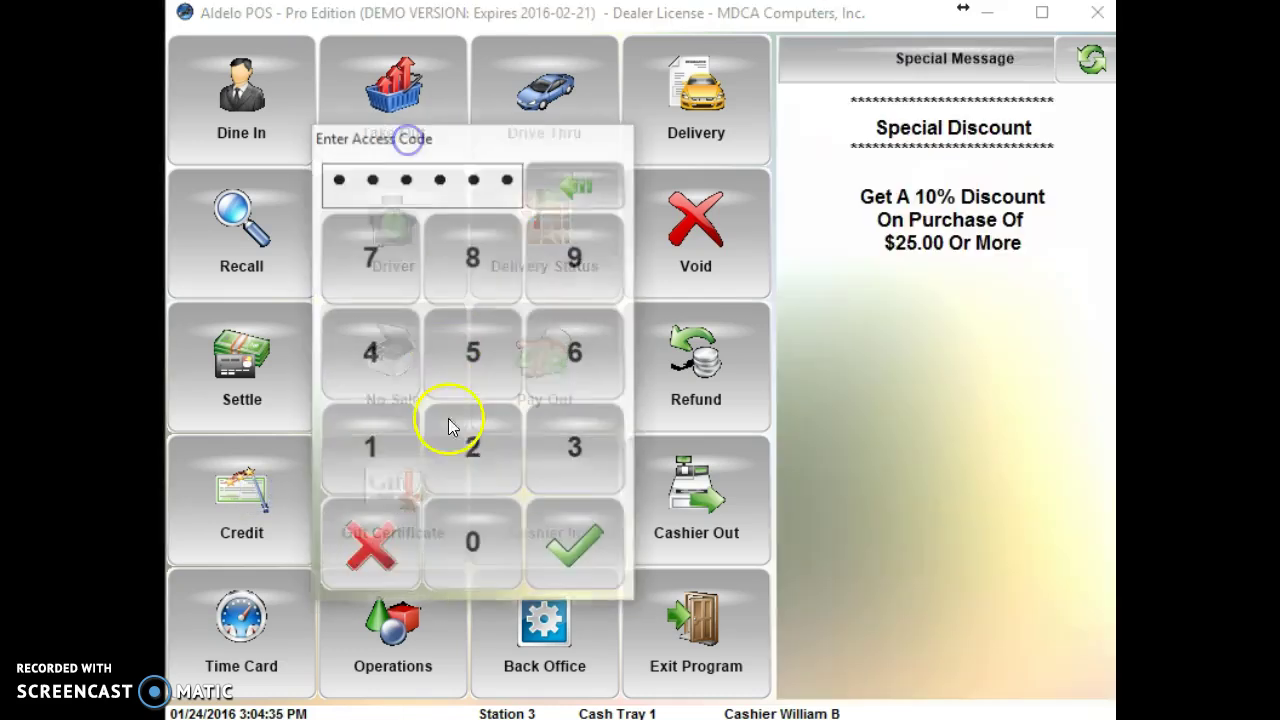
{"action": "left_click", "coordinate": [607, 527]}
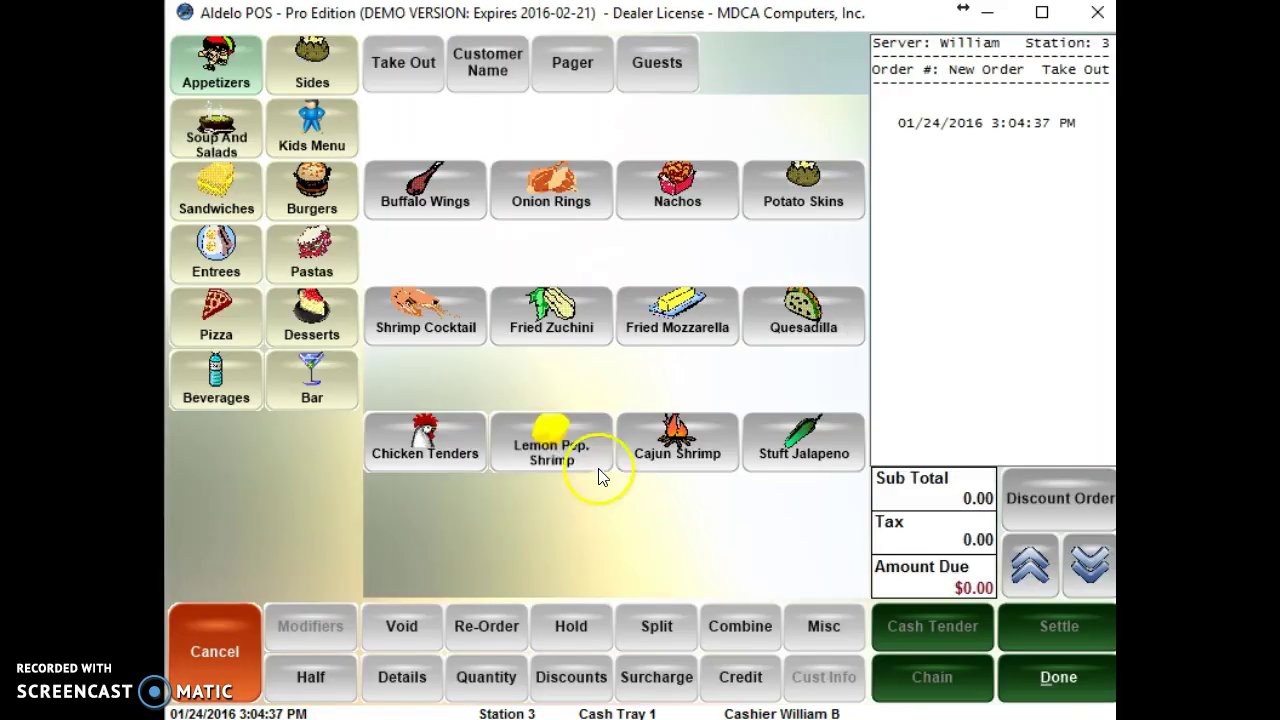
Add BBQ Ribs cooked Med RARE with a Baked Potato side
{"action": "left_click", "coordinate": [228, 254]}
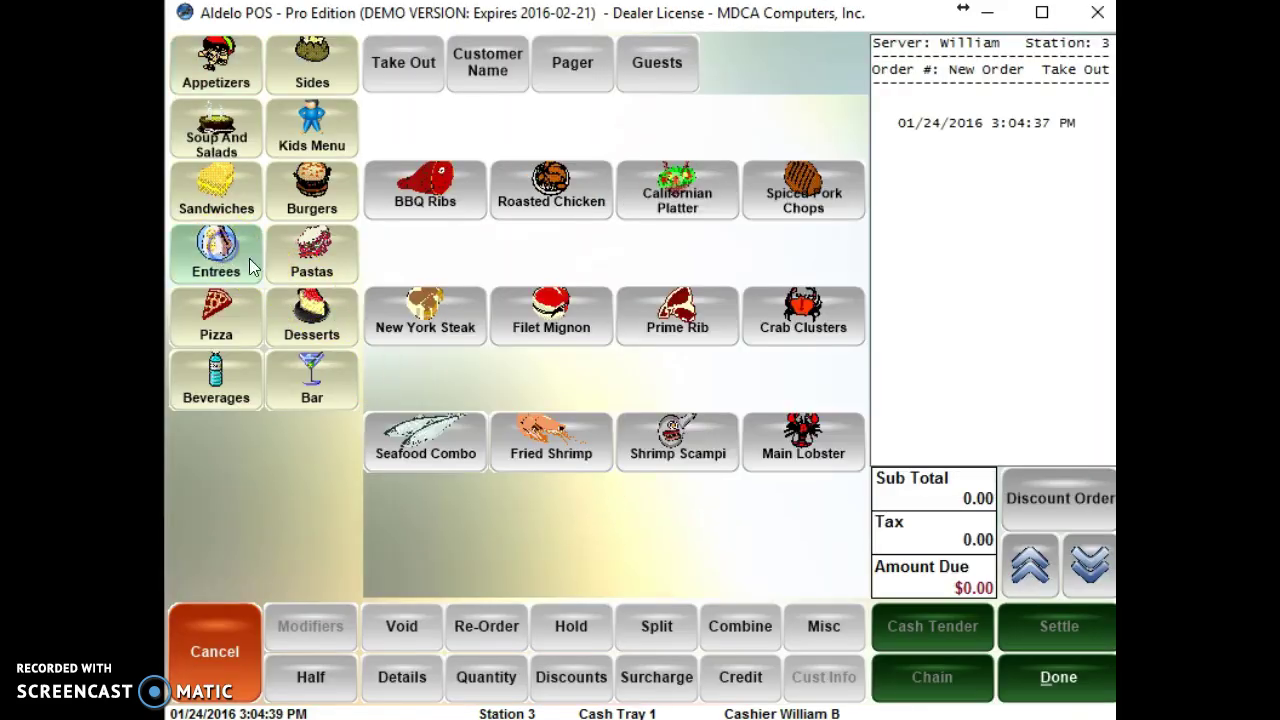
{"action": "left_click", "coordinate": [404, 192]}
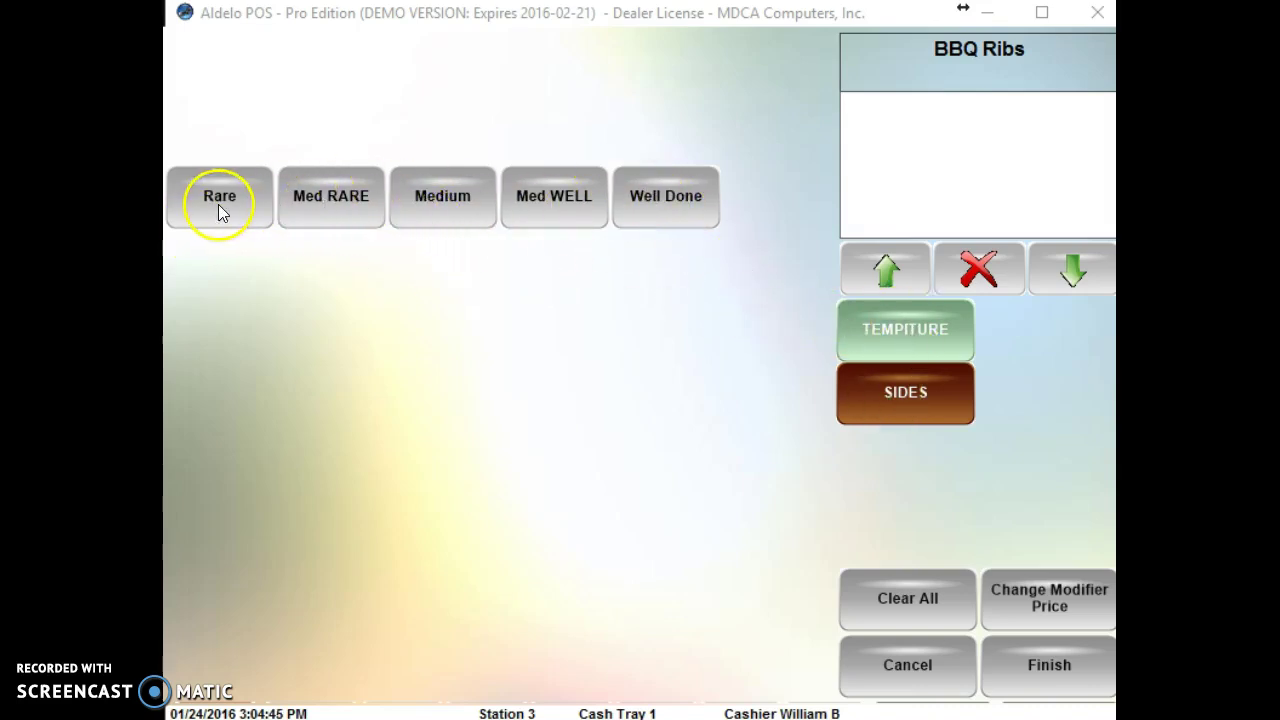
{"action": "left_click", "coordinate": [317, 196]}
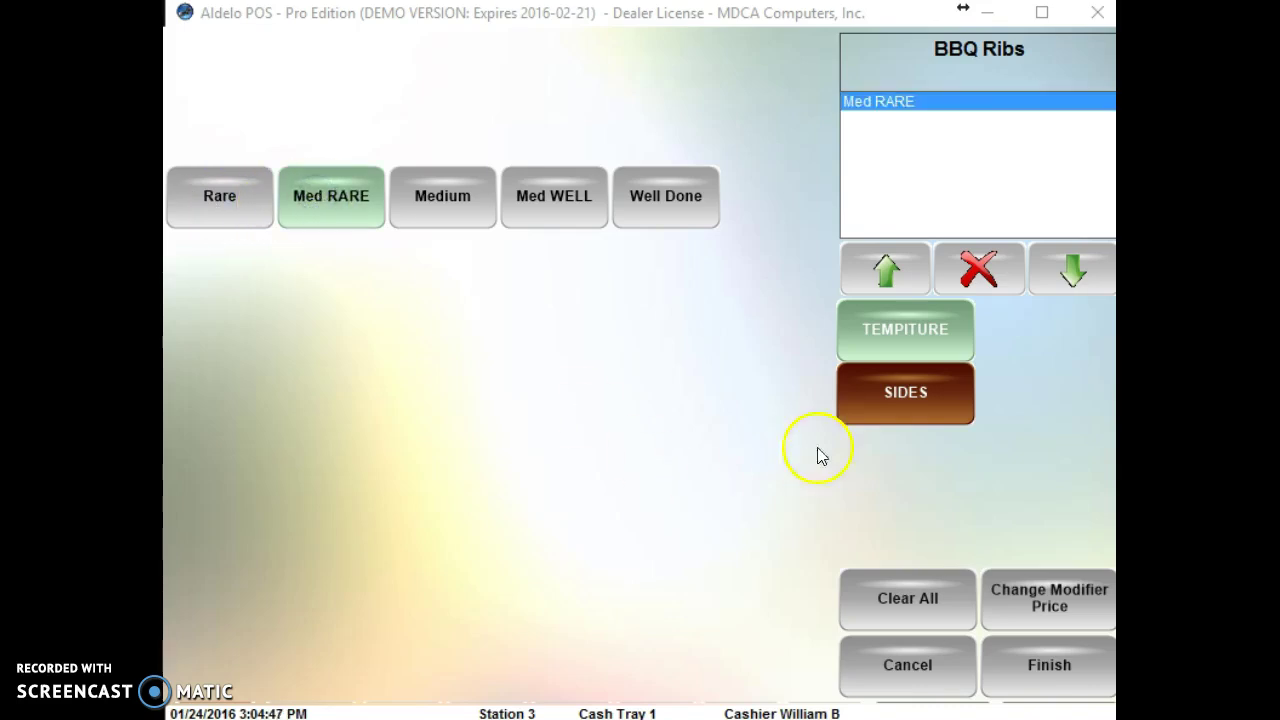
{"action": "left_click", "coordinate": [903, 404]}
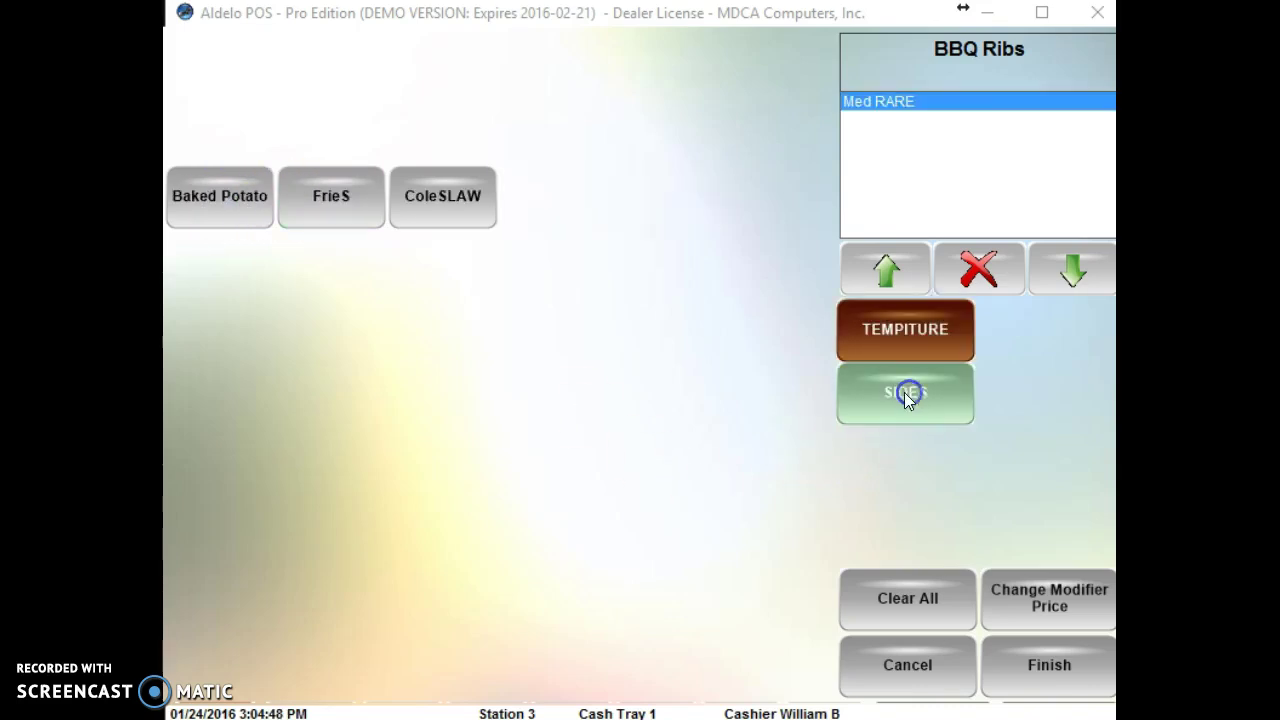
{"action": "left_click", "coordinate": [239, 196]}
{"action": "left_click", "coordinate": [1027, 664]}
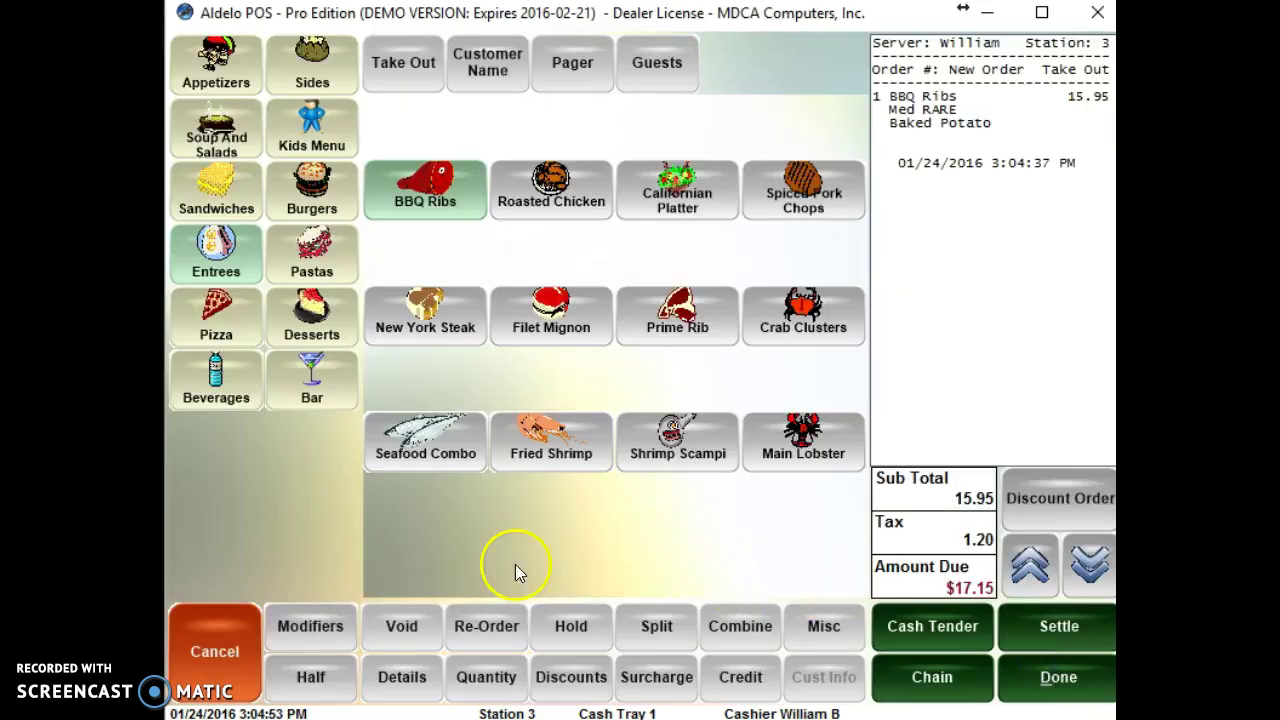
Add a second BBQ Ribs with its Med WELL and coleslaw choices cleared, then cancel the order
{"action": "left_click", "coordinate": [400, 180]}
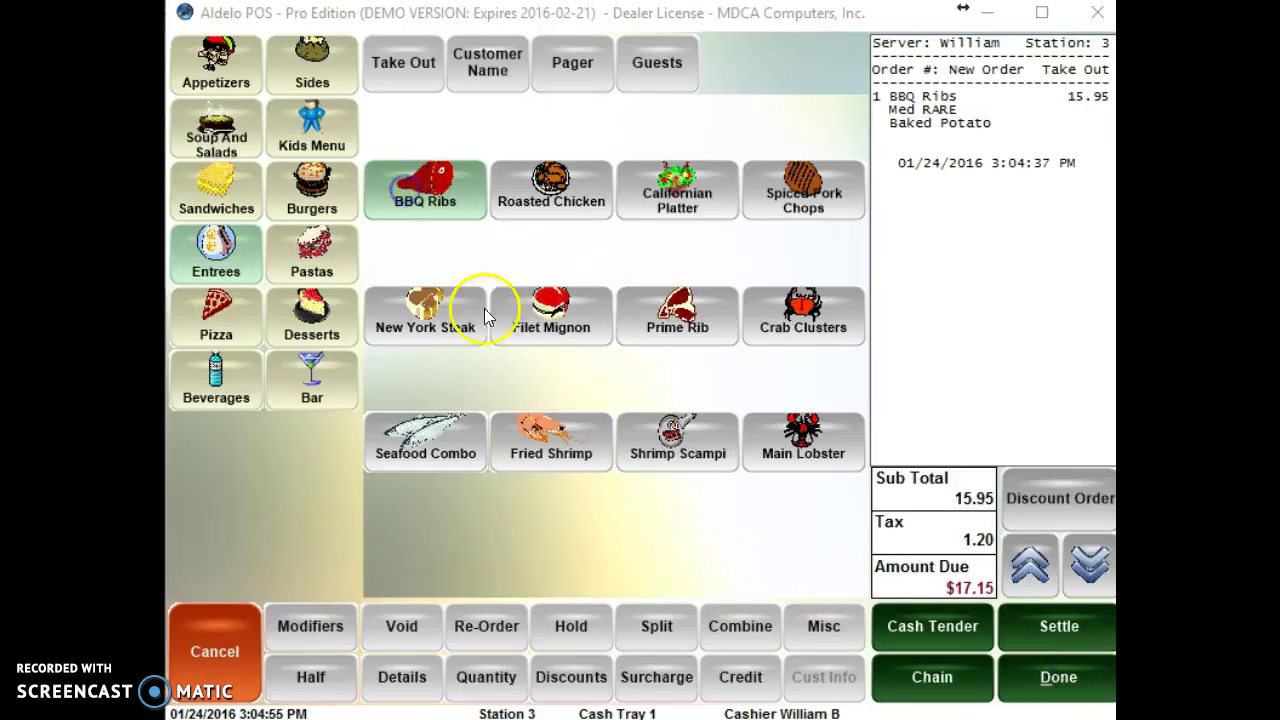
{"action": "left_click", "coordinate": [556, 202]}
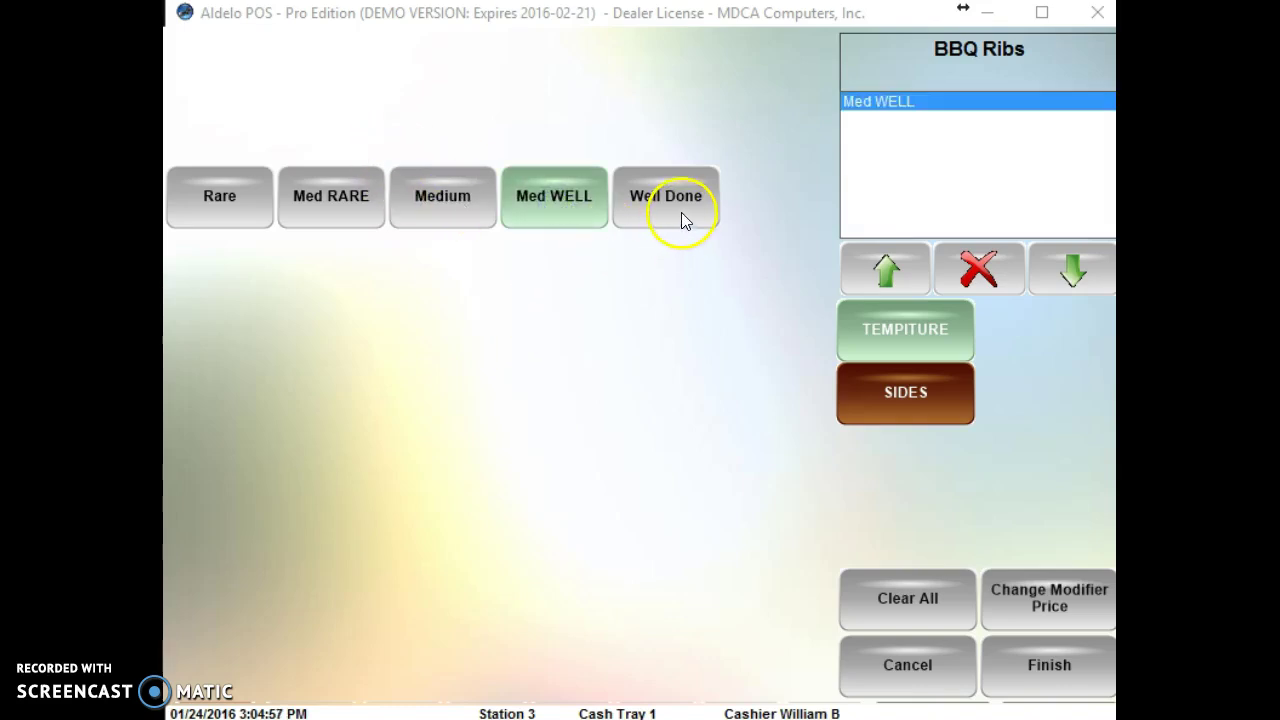
{"action": "left_click", "coordinate": [876, 401]}
{"action": "left_click", "coordinate": [447, 198]}
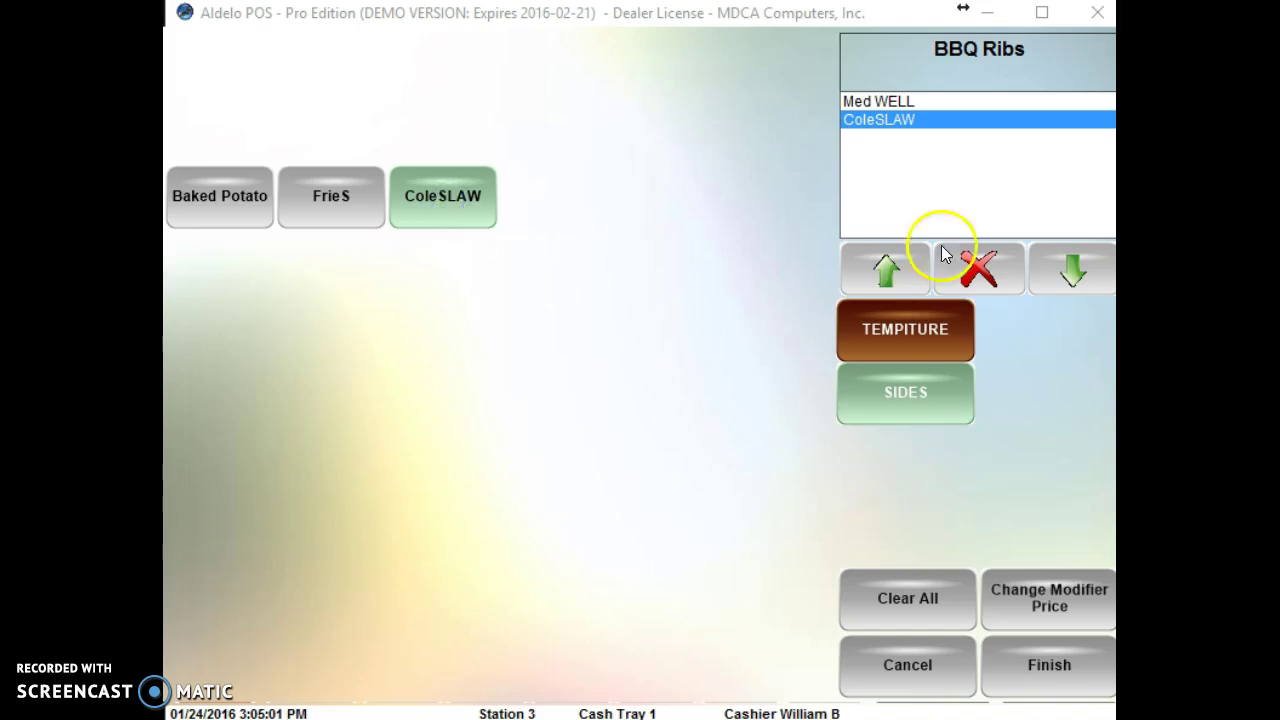
{"action": "left_click", "coordinate": [917, 605]}
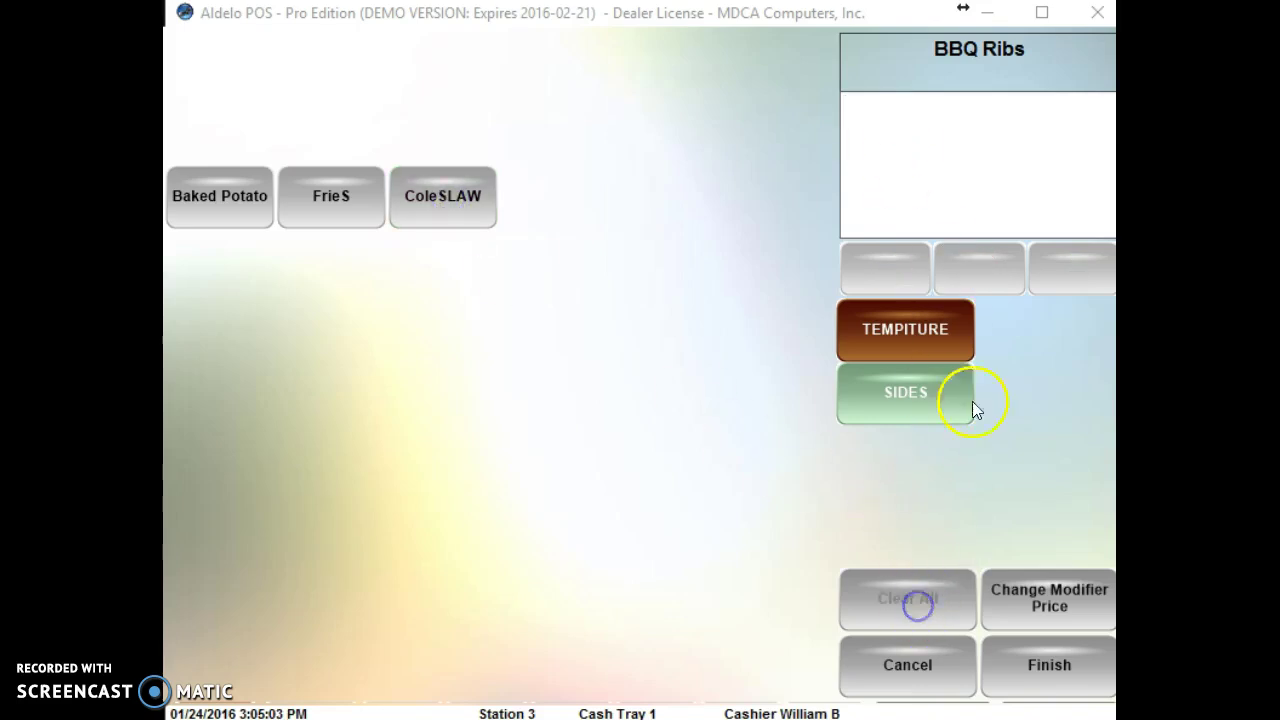
{"action": "left_click", "coordinate": [1034, 673]}
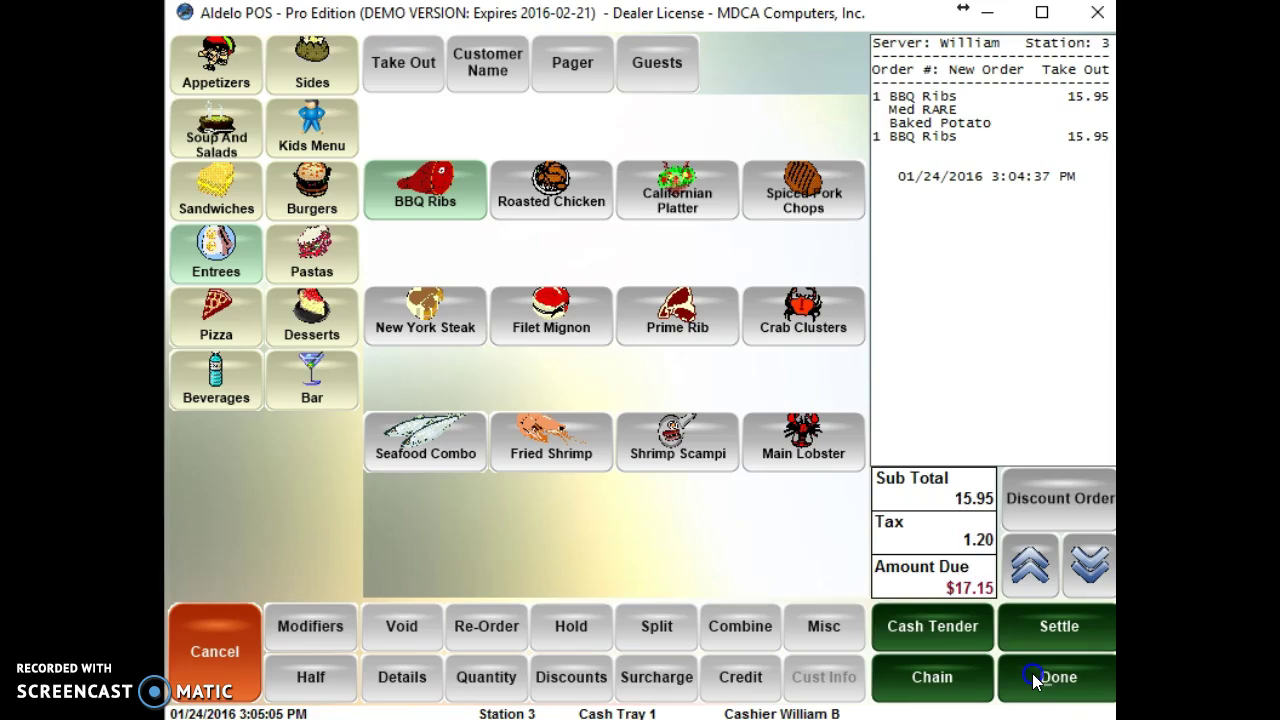
{"action": "left_click", "coordinate": [235, 637]}
{"action": "left_click", "coordinate": [530, 538]}
Enter Back Office with the access code, retrying once, and bring up Menu Setup
{"action": "left_click", "coordinate": [904, 207]}
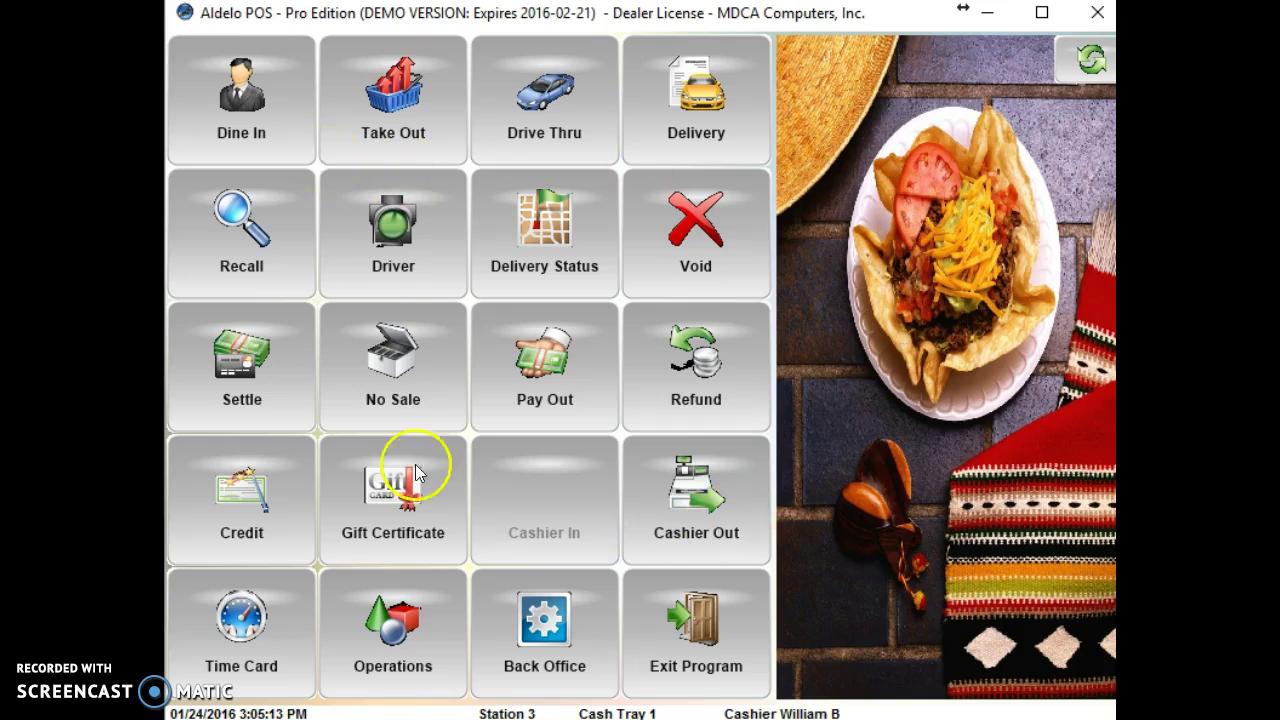
{"action": "left_click", "coordinate": [517, 616]}
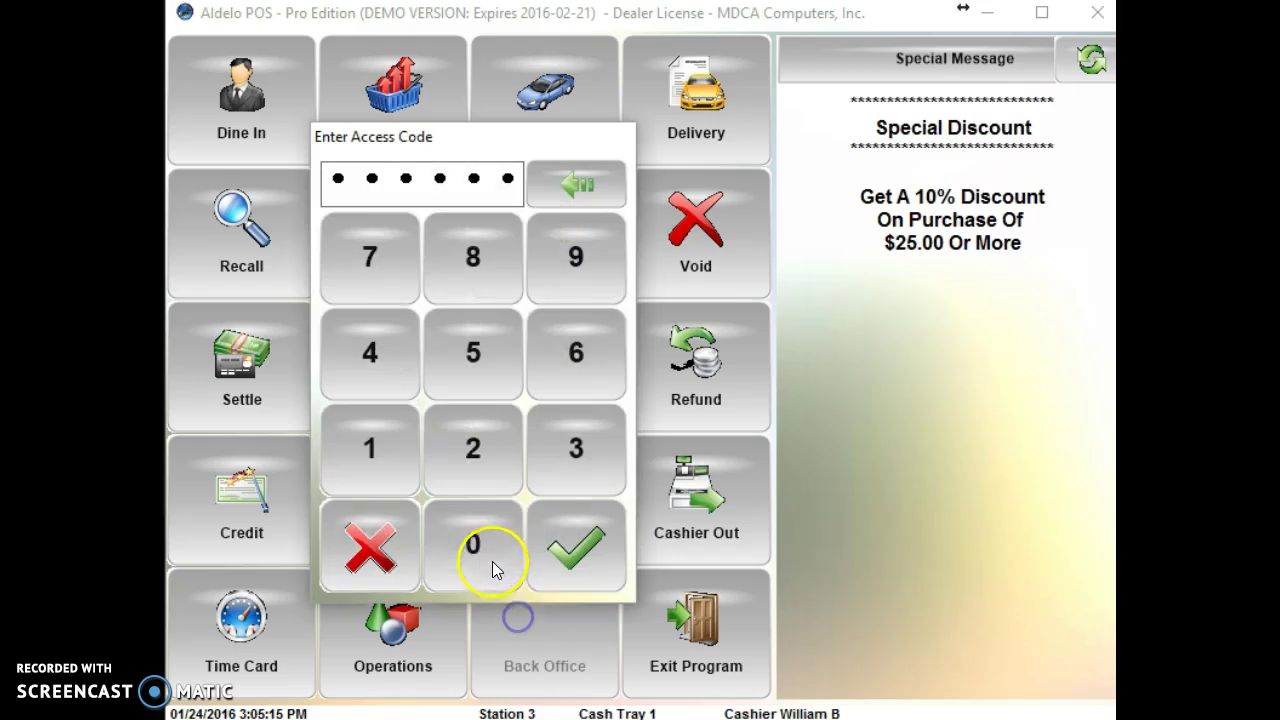
{"action": "left_click", "coordinate": [575, 551]}
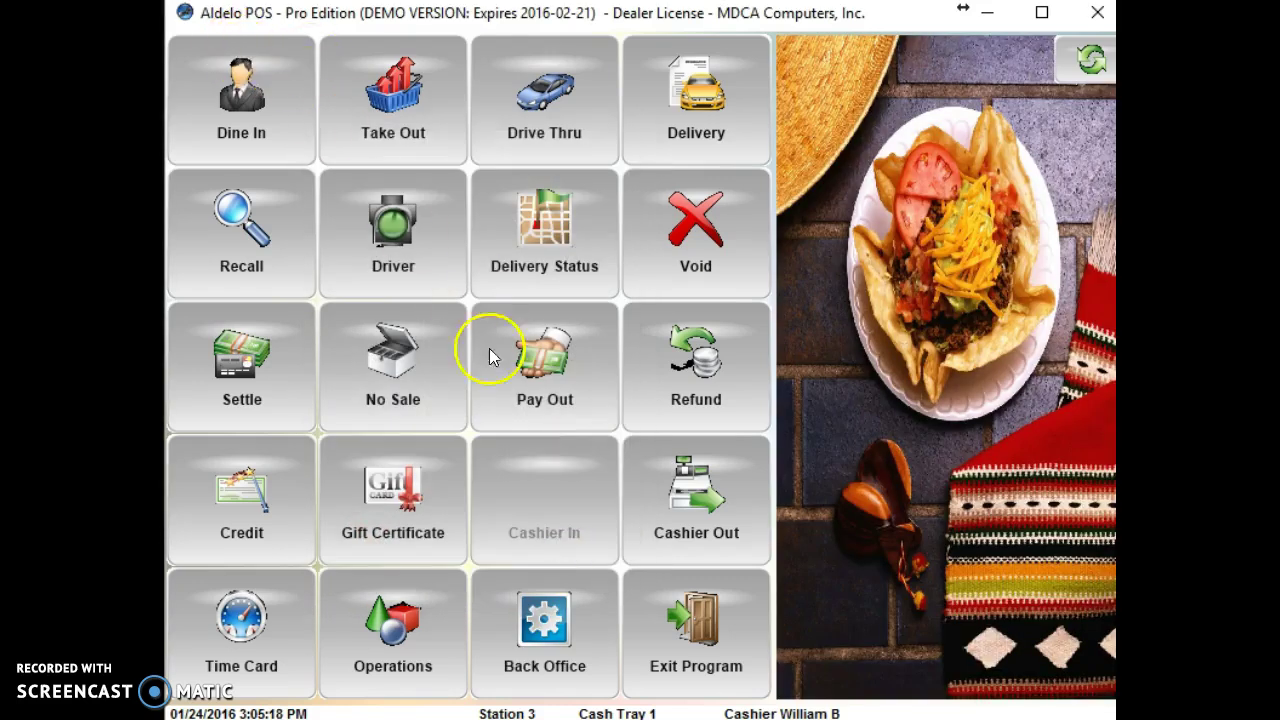
{"action": "left_click", "coordinate": [537, 612]}
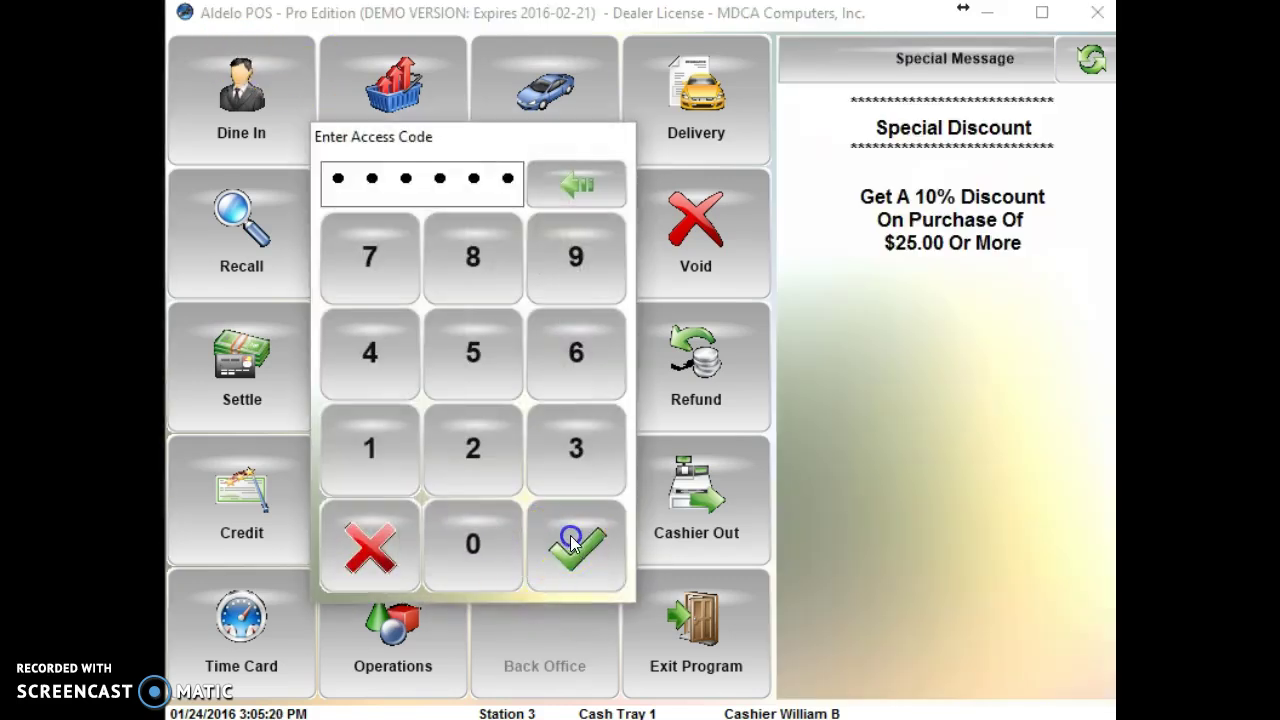
{"action": "left_click", "coordinate": [570, 538]}
{"action": "left_click", "coordinate": [229, 44]}
{"action": "mouse_move", "coordinate": [220, 151]}
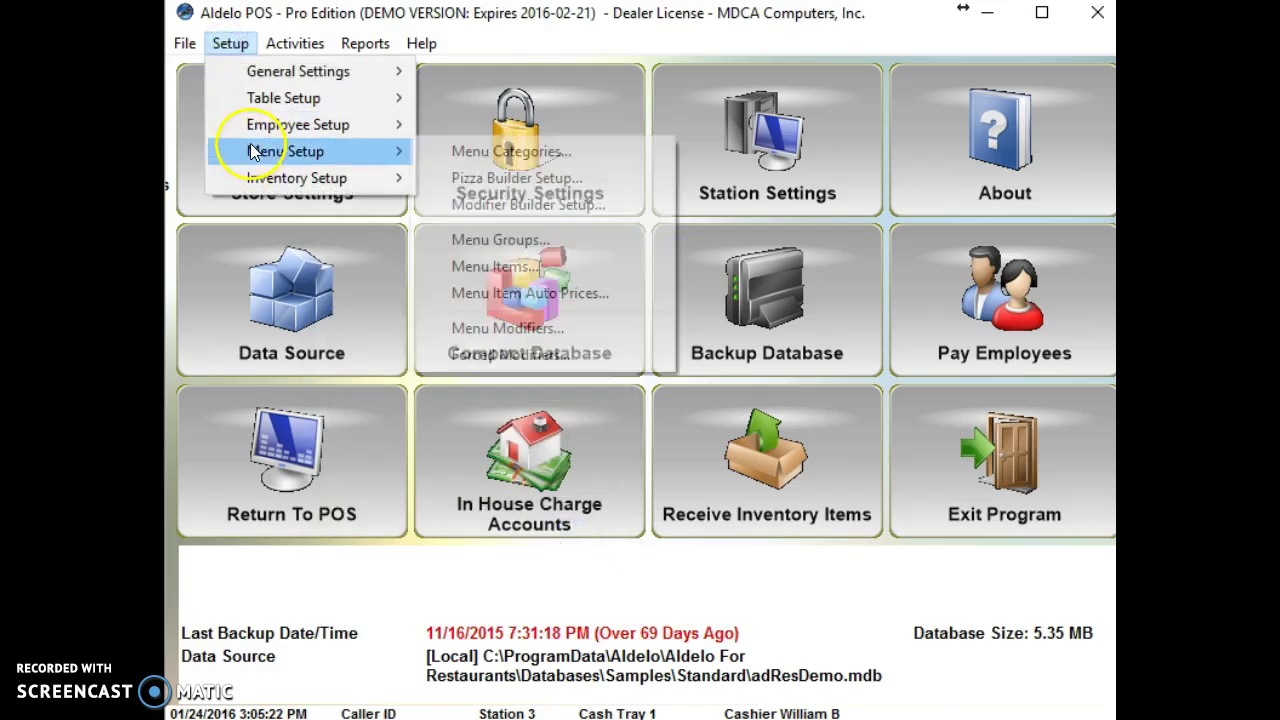
Create menu modifiers w/ scallops, w/ rosemary and w/ baked in the Menu Modifiers list
{"action": "left_click", "coordinate": [515, 331]}
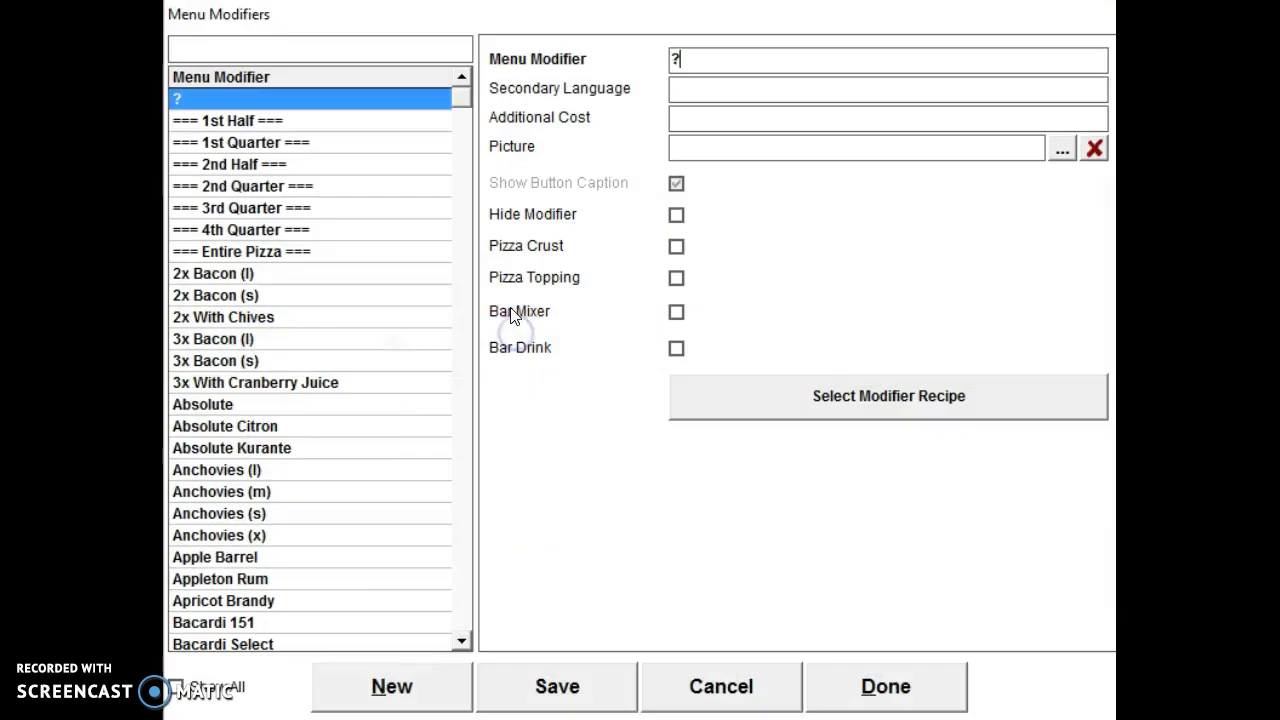
{"action": "left_click", "coordinate": [422, 688]}
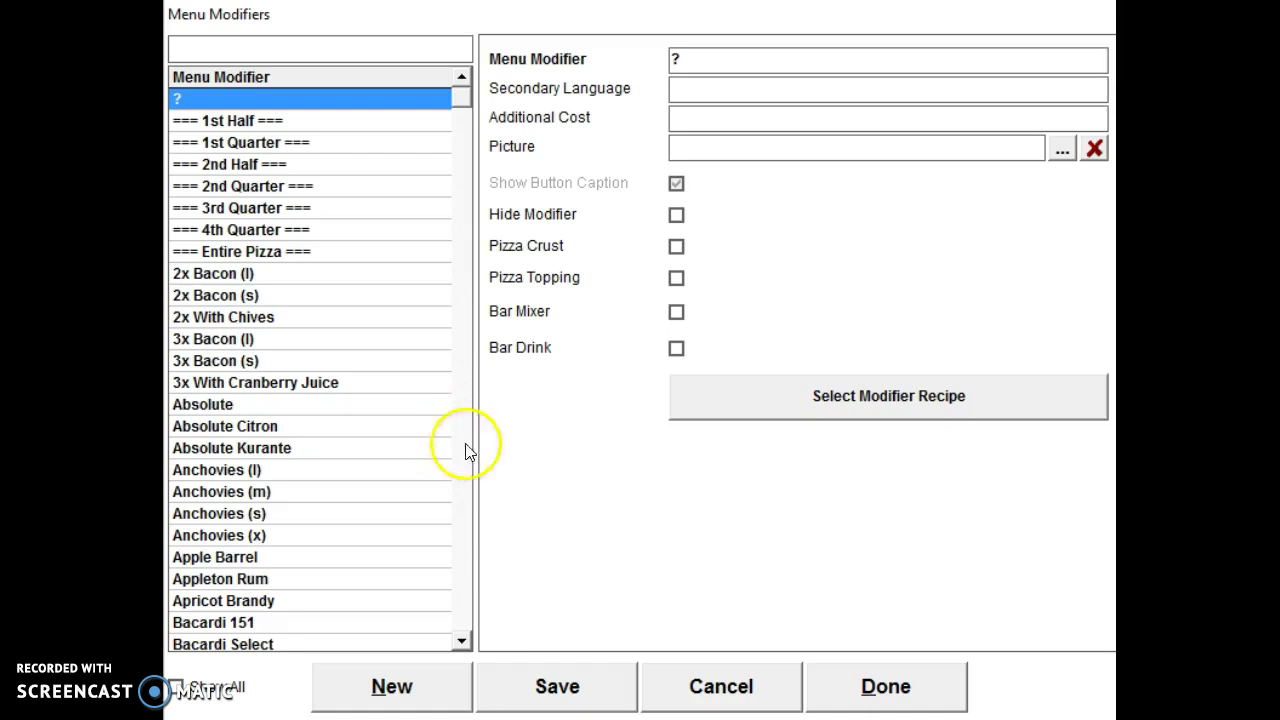
{"action": "left_click_drag", "start_coordinate": [457, 106], "coordinate": [445, 213]}
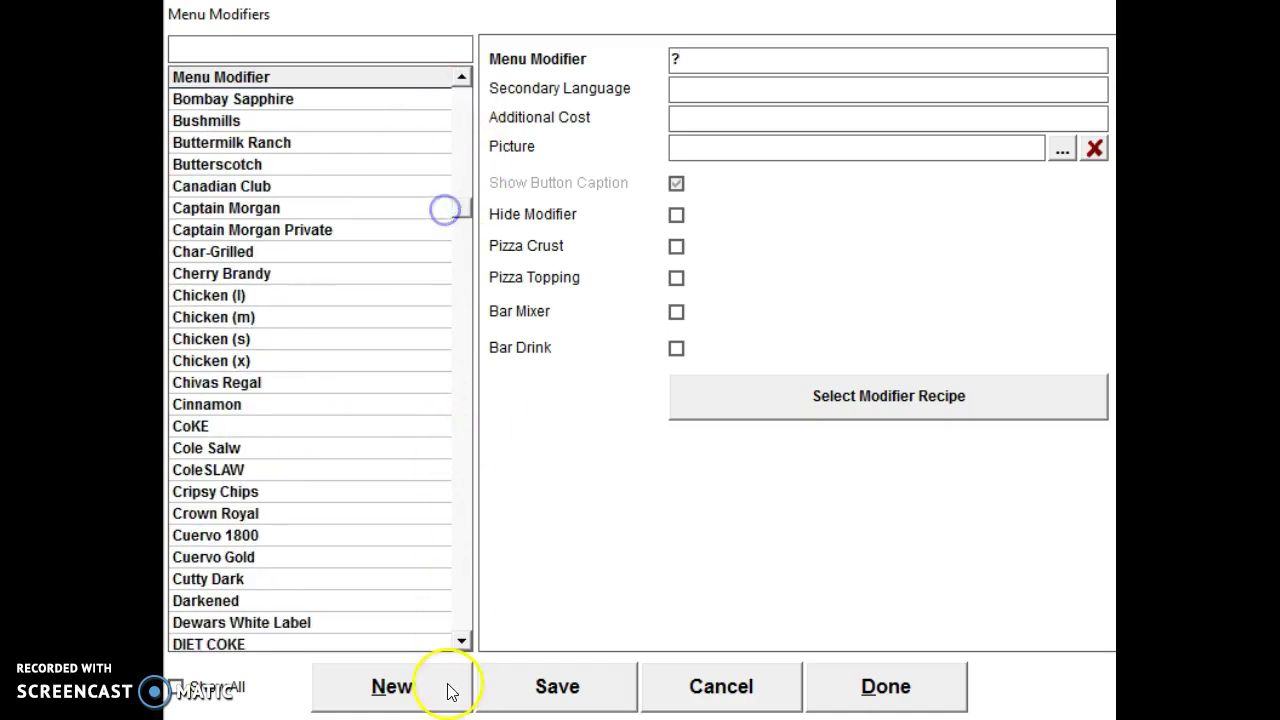
{"action": "left_click", "coordinate": [443, 686]}
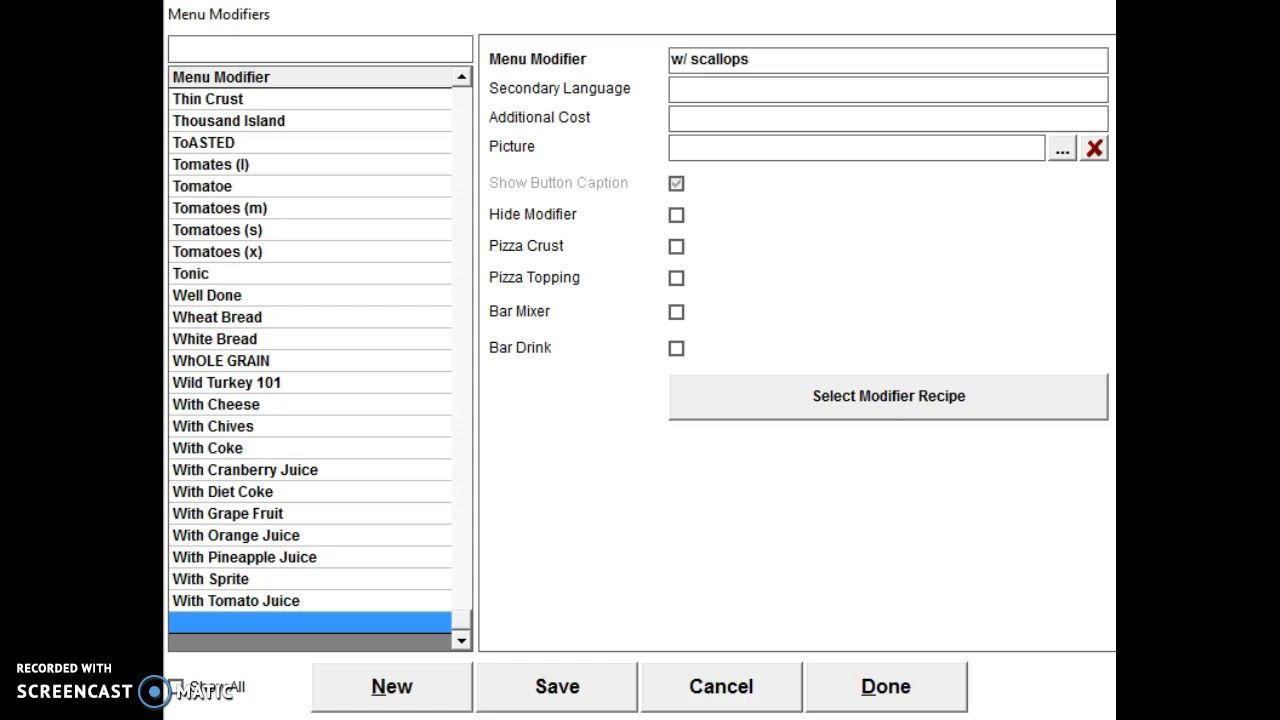
{"action": "left_click", "coordinate": [590, 686]}
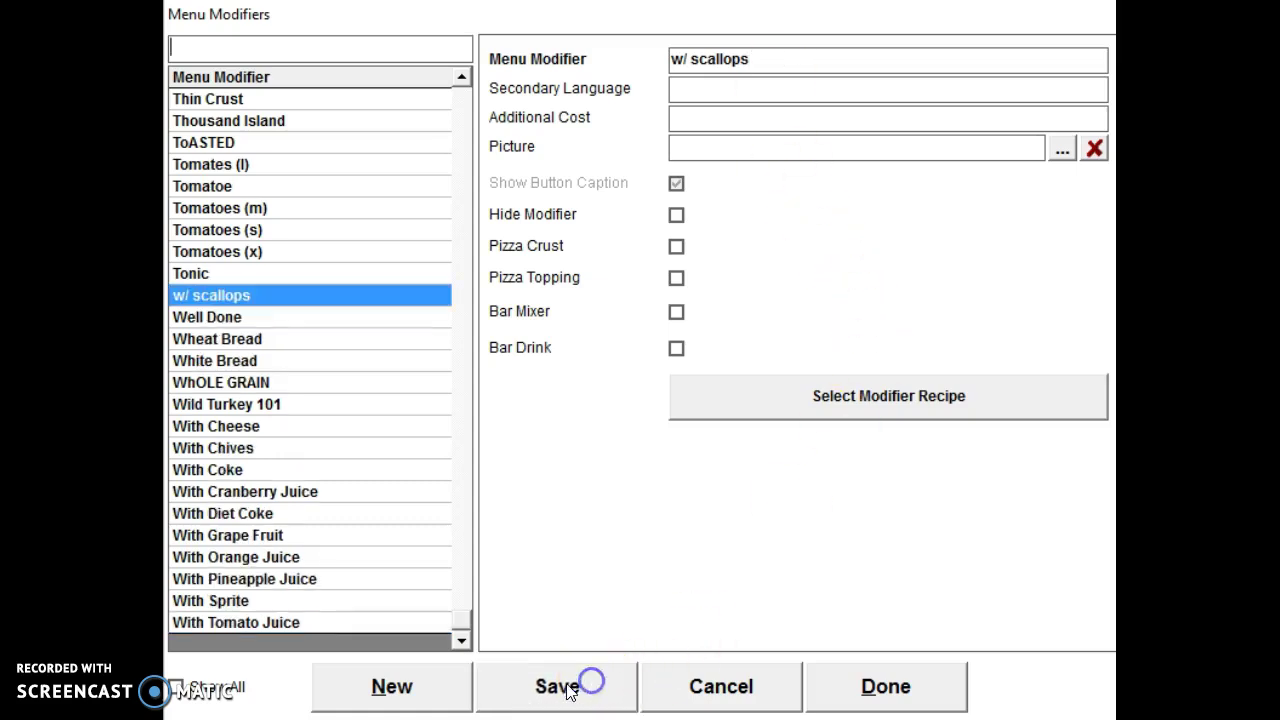
{"action": "left_click", "coordinate": [446, 688]}
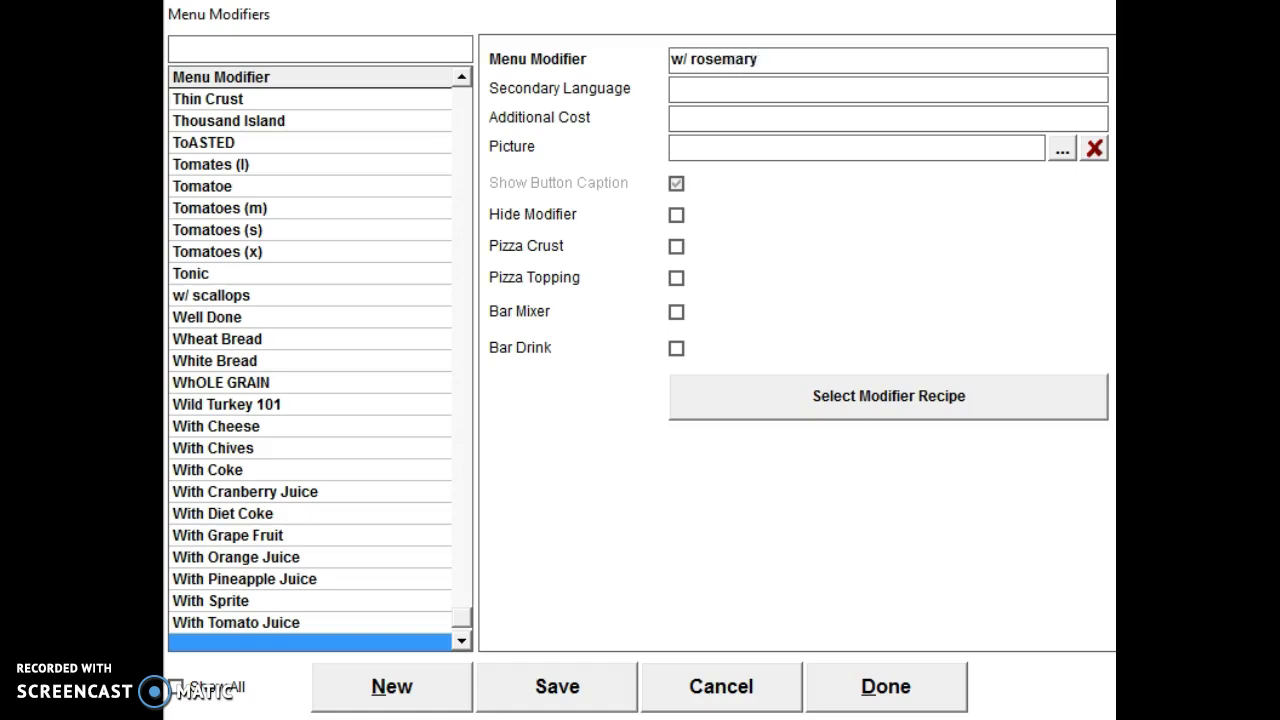
{"action": "left_click", "coordinate": [563, 686]}
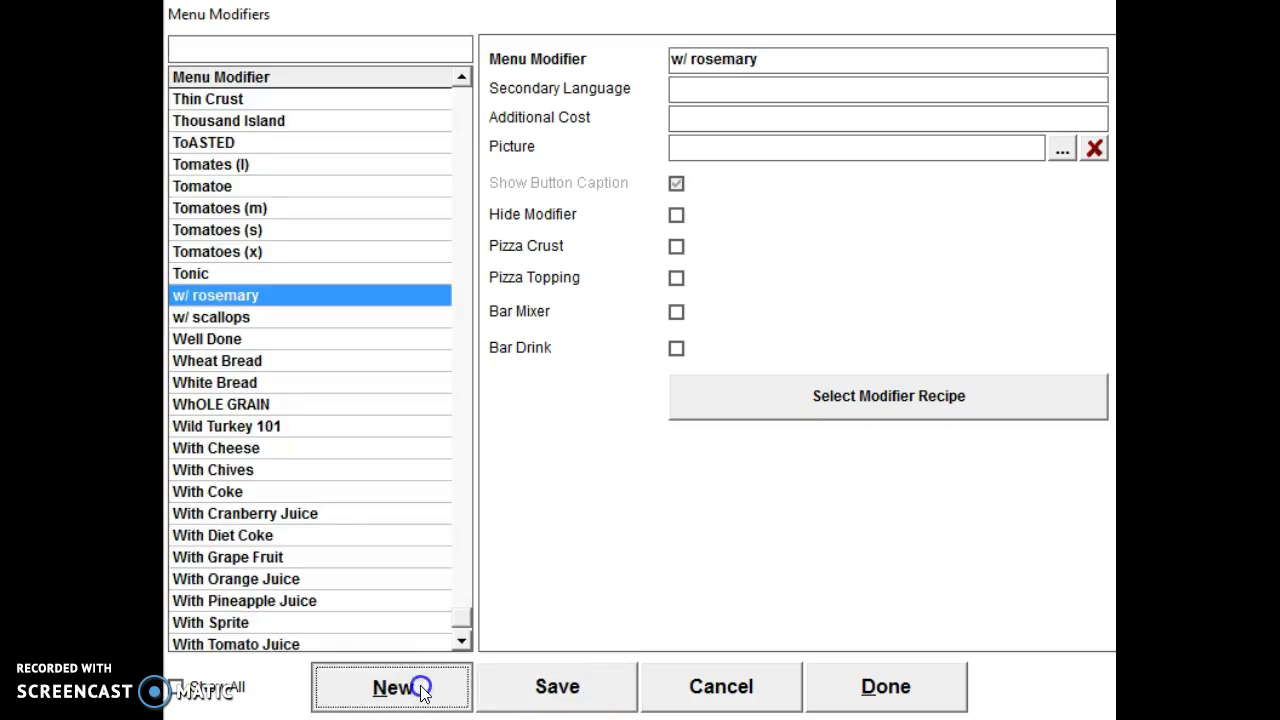
{"action": "left_click", "coordinate": [422, 690]}
{"action": "type", "text": "w/ baked"}
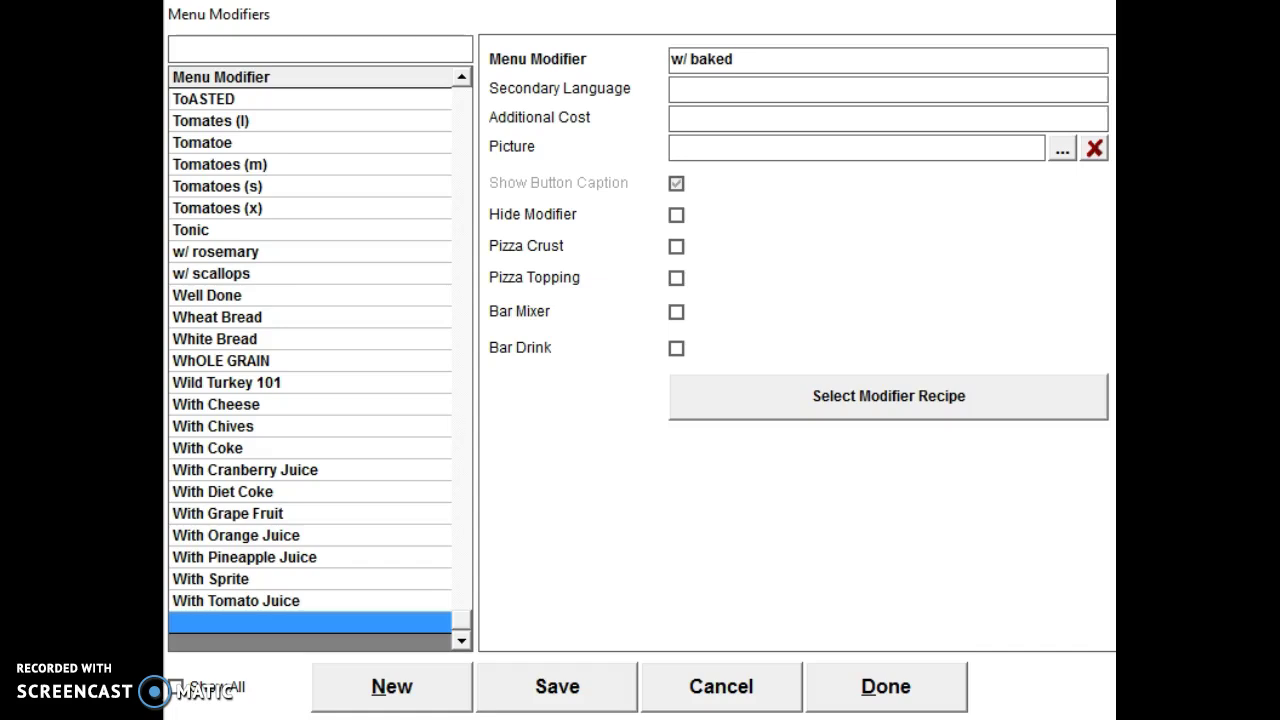
{"action": "left_click", "coordinate": [535, 683]}
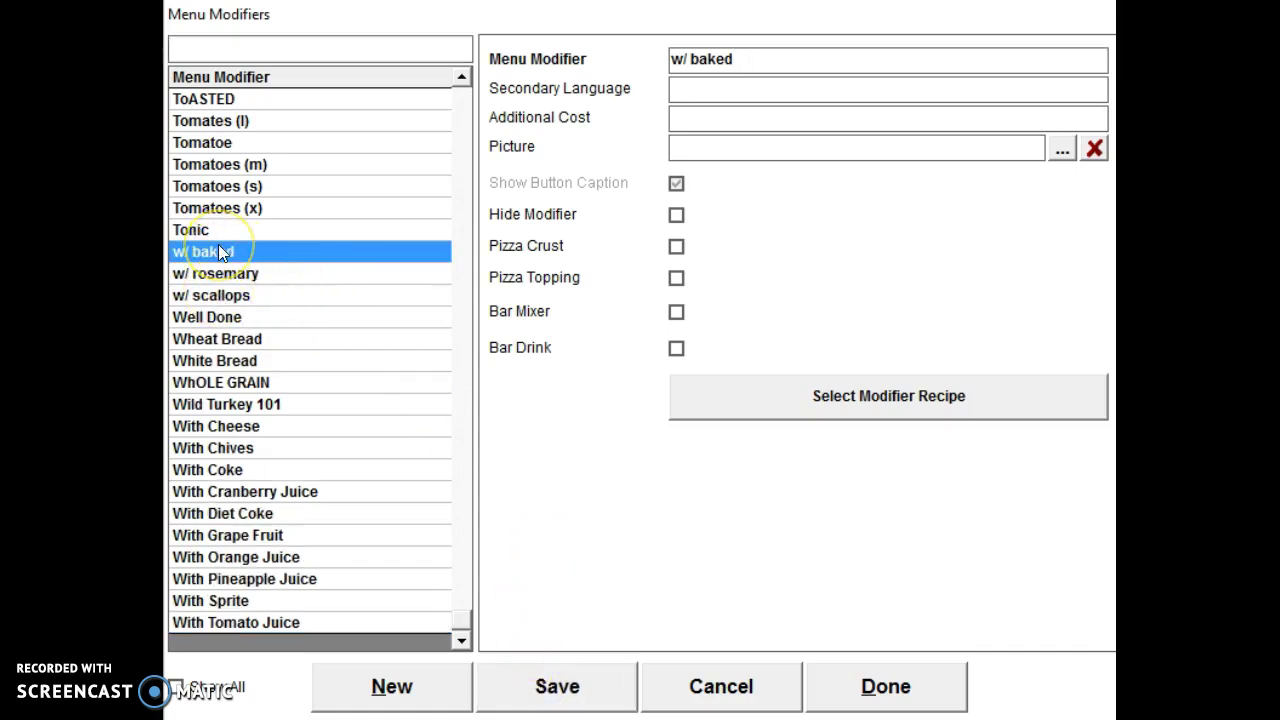
{"action": "left_click", "coordinate": [294, 160]}
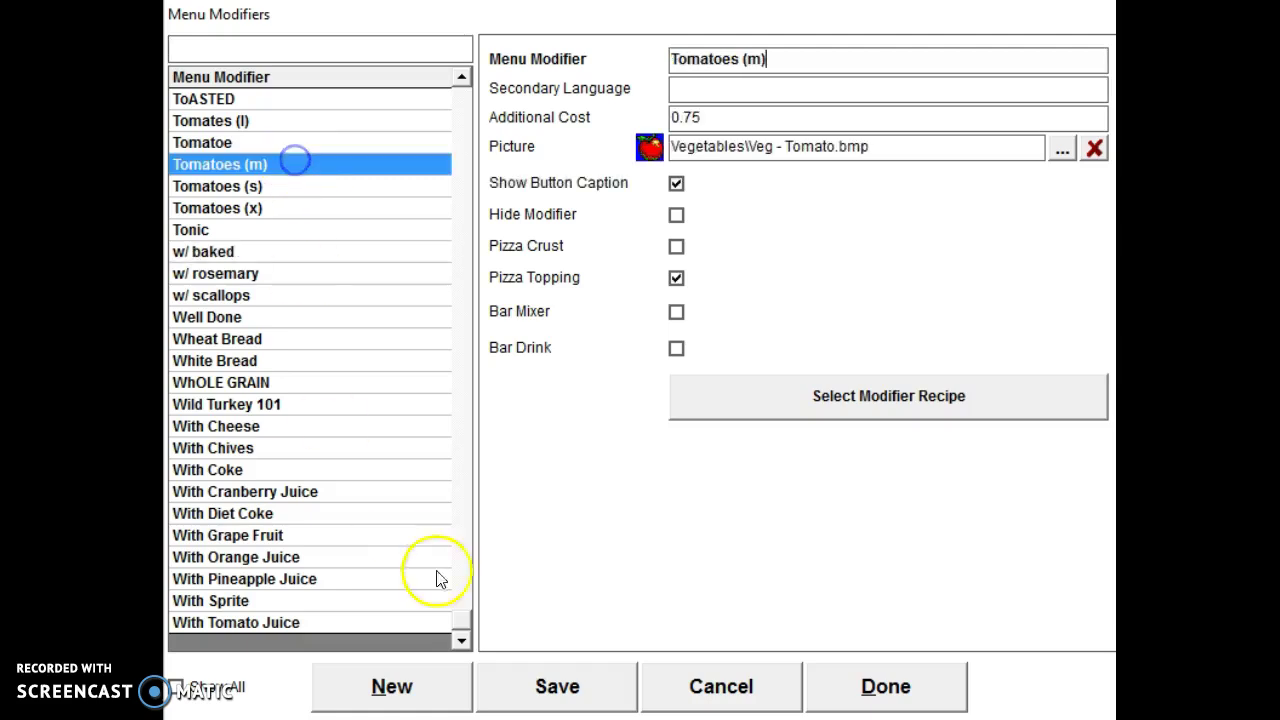
{"action": "left_click_drag", "start_coordinate": [460, 615], "coordinate": [529, 37]}
{"action": "left_click", "coordinate": [240, 273]}
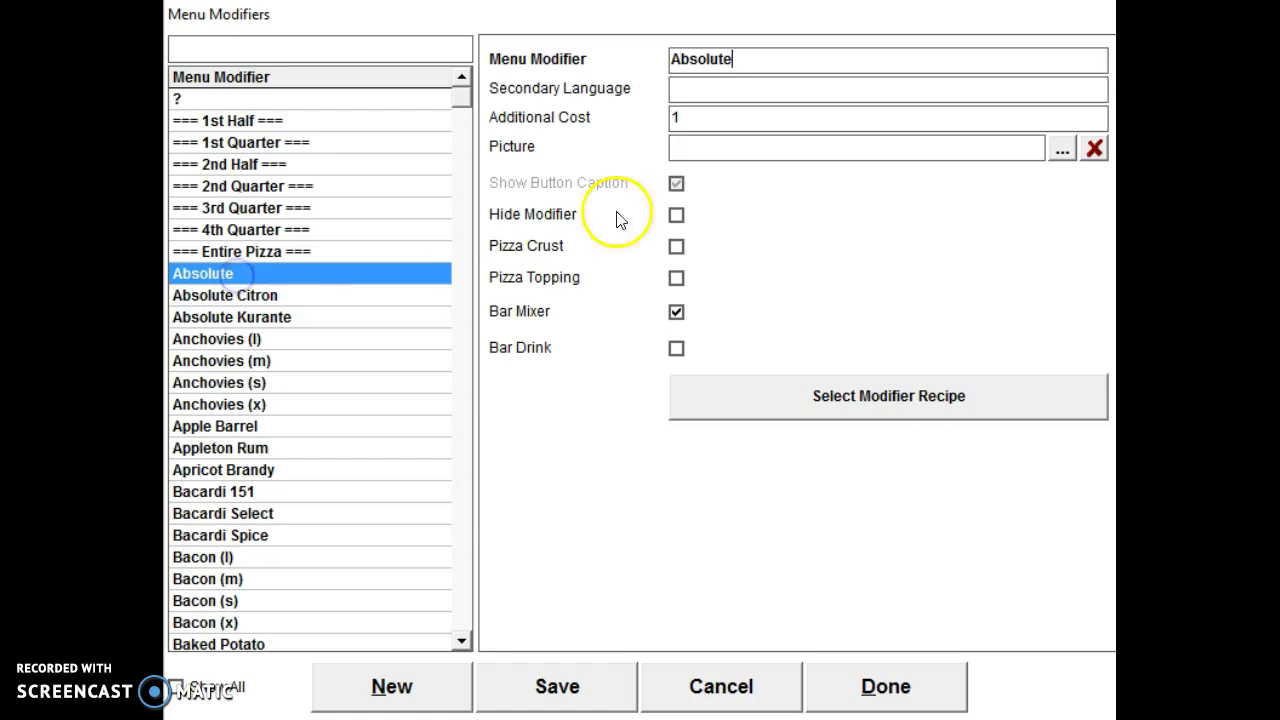
{"action": "left_click", "coordinate": [301, 297]}
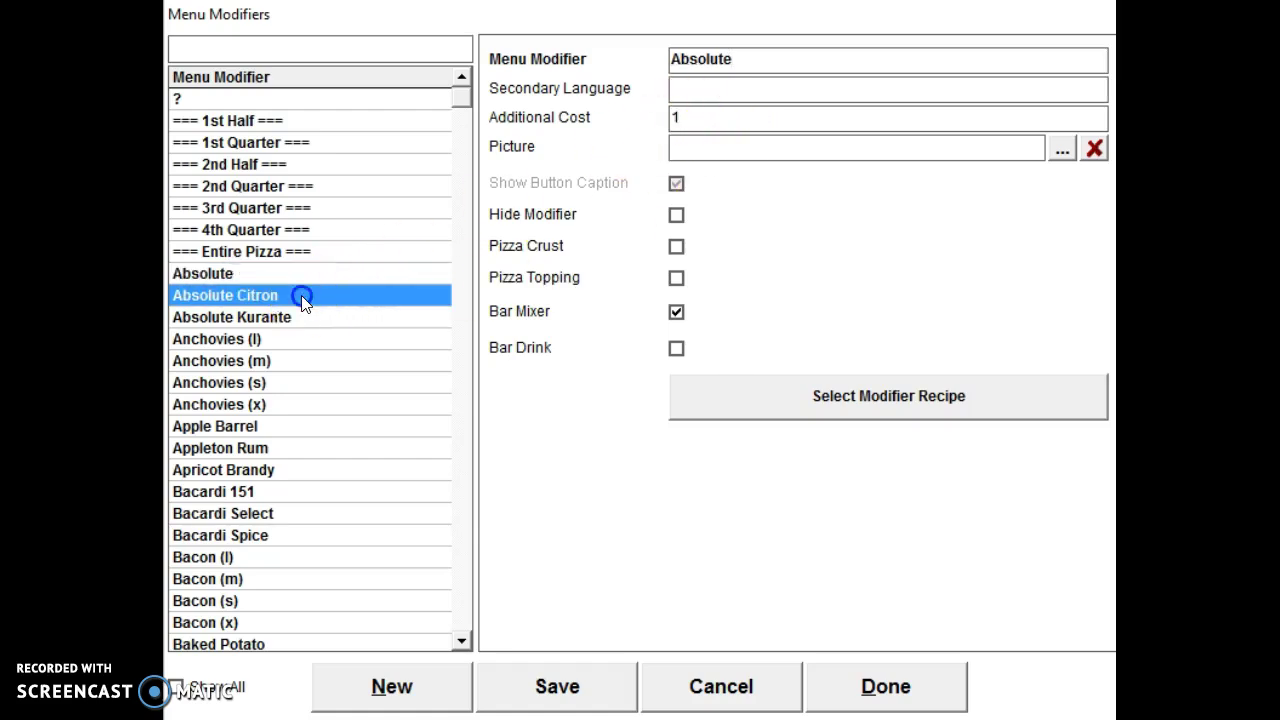
{"action": "left_click", "coordinate": [308, 321]}
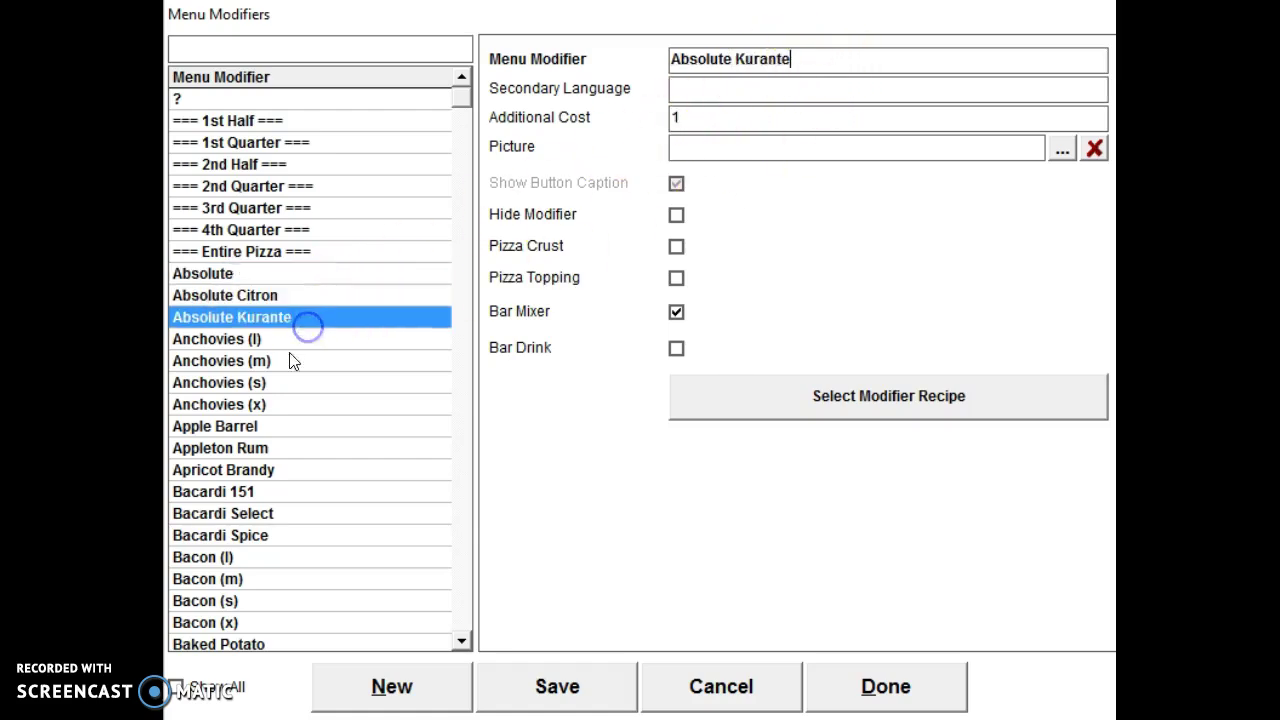
{"action": "left_click", "coordinate": [317, 338]}
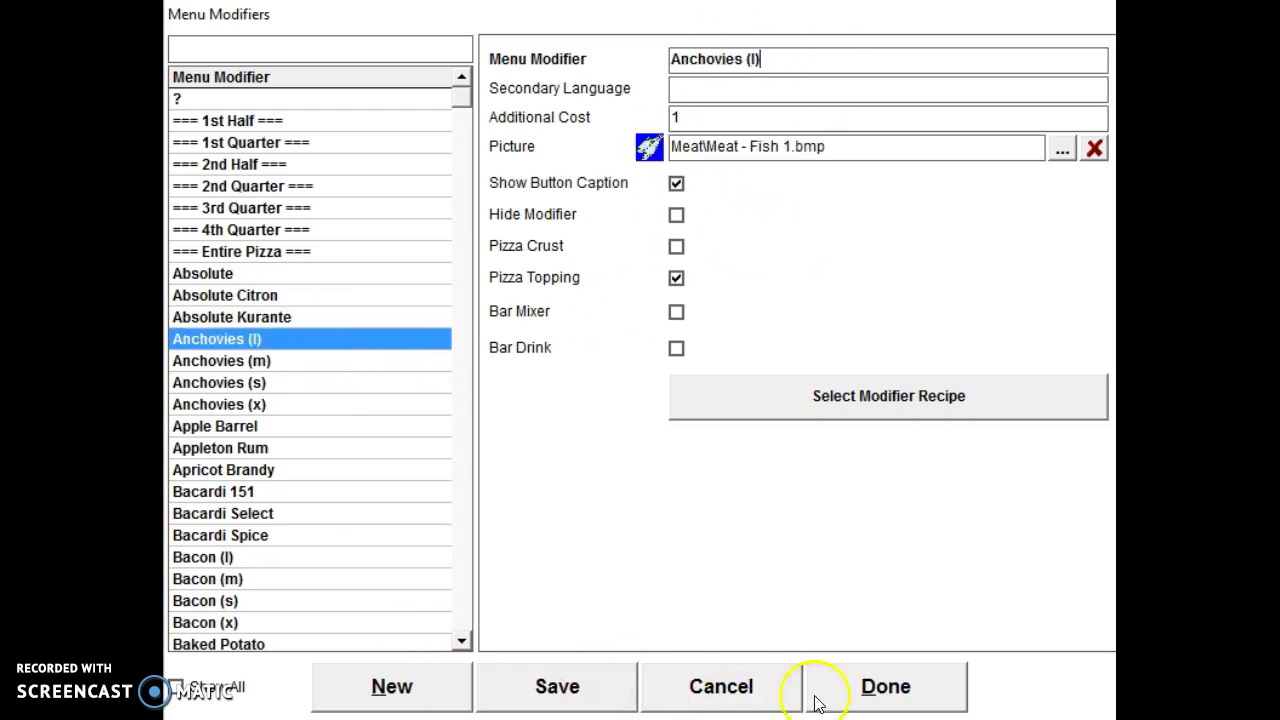
Open the forced modifiers of the Roasted Chicken entree in the menu item editor
{"action": "left_click", "coordinate": [922, 686]}
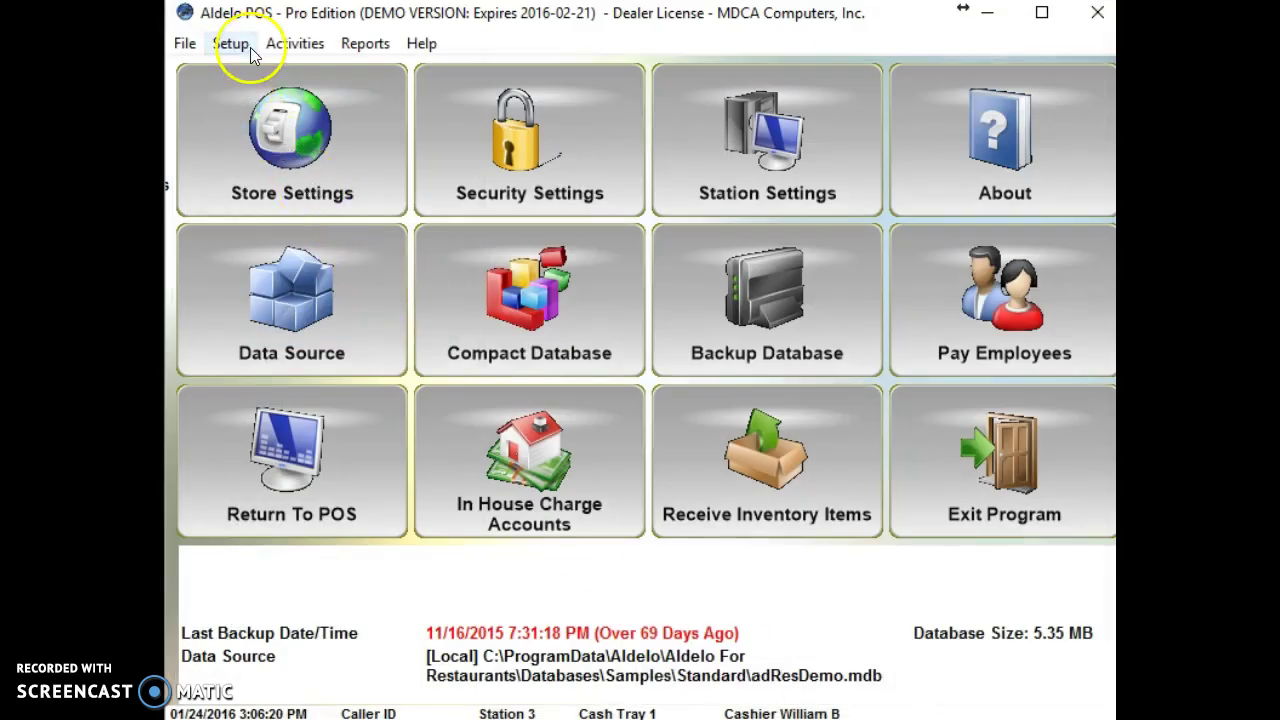
{"action": "left_click", "coordinate": [230, 44]}
{"action": "mouse_move", "coordinate": [262, 165]}
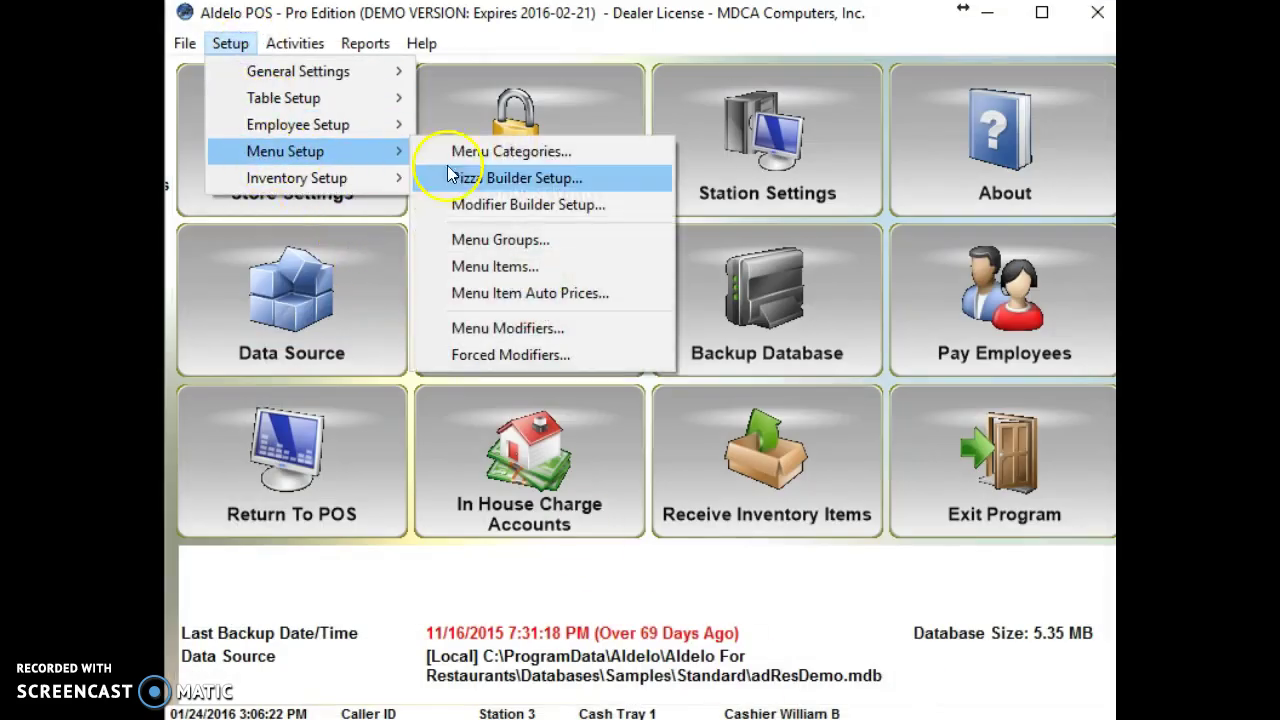
{"action": "left_click", "coordinate": [498, 264]}
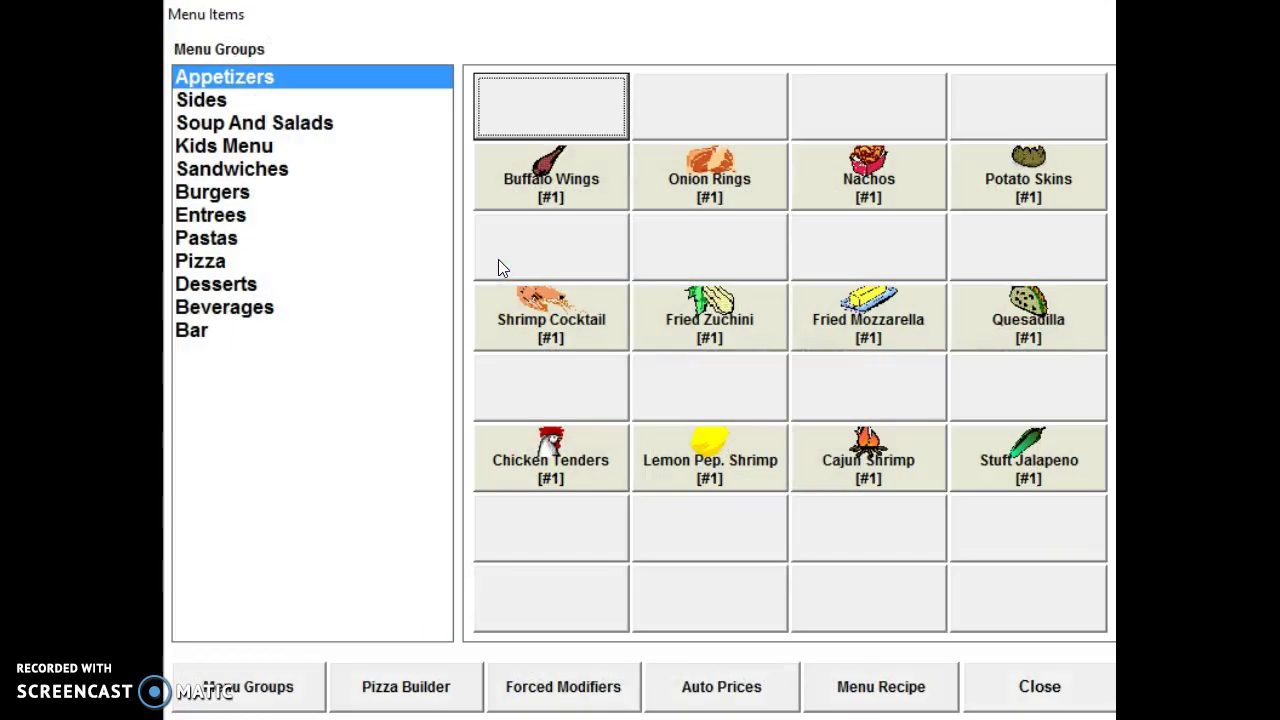
{"action": "left_click", "coordinate": [232, 217]}
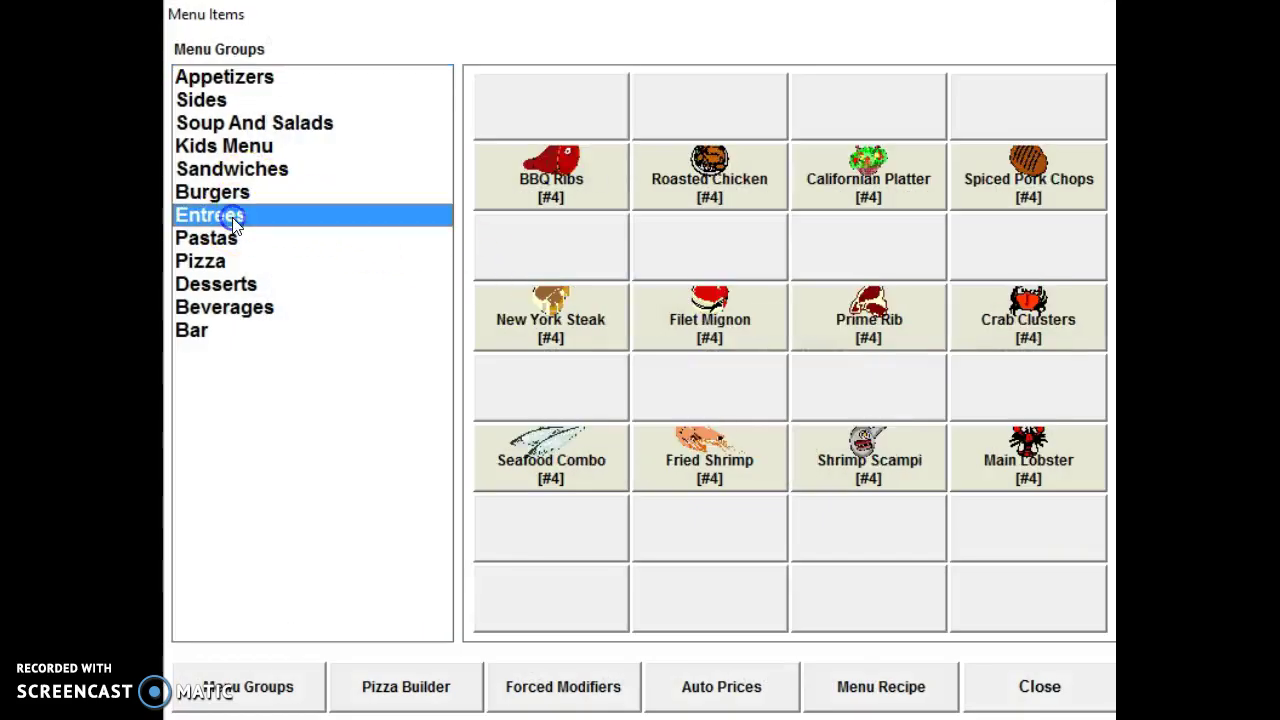
{"action": "left_click", "coordinate": [733, 205]}
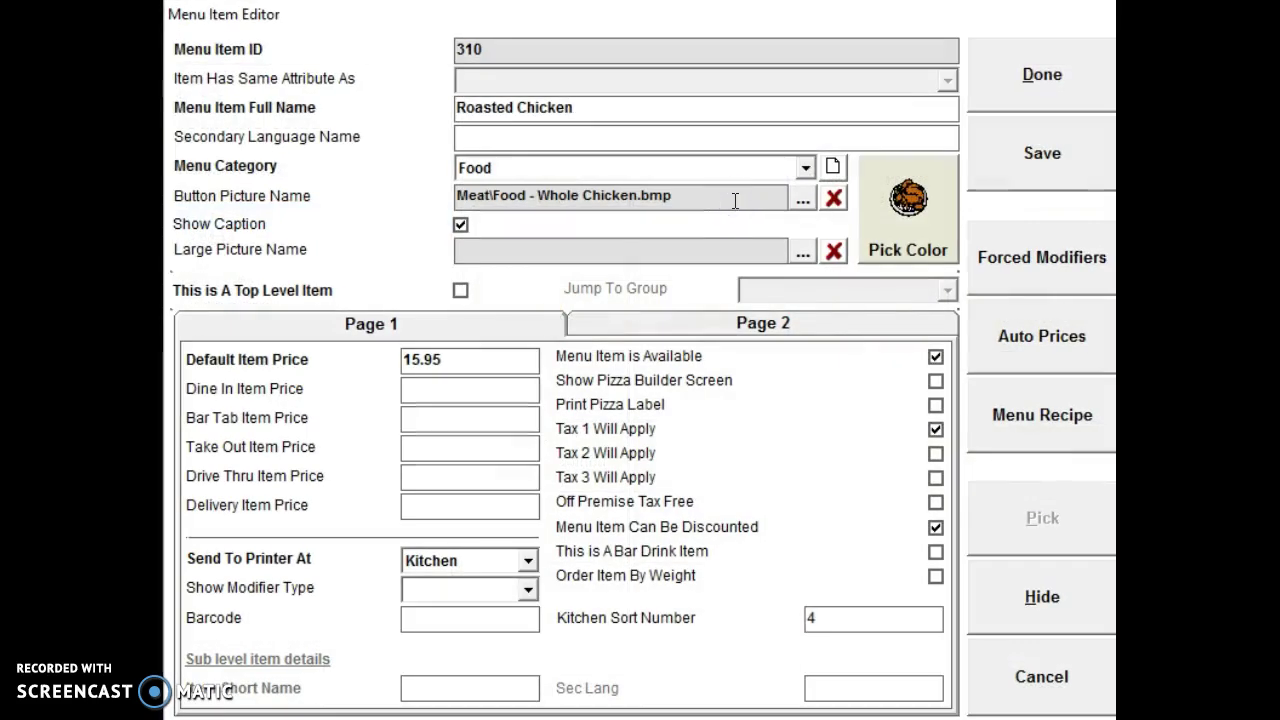
{"action": "left_click", "coordinate": [1074, 269]}
Delete Baked Potato from Roasted Chicken's 1st and 2nd forced-modifier levels
{"action": "left_click", "coordinate": [1072, 86]}
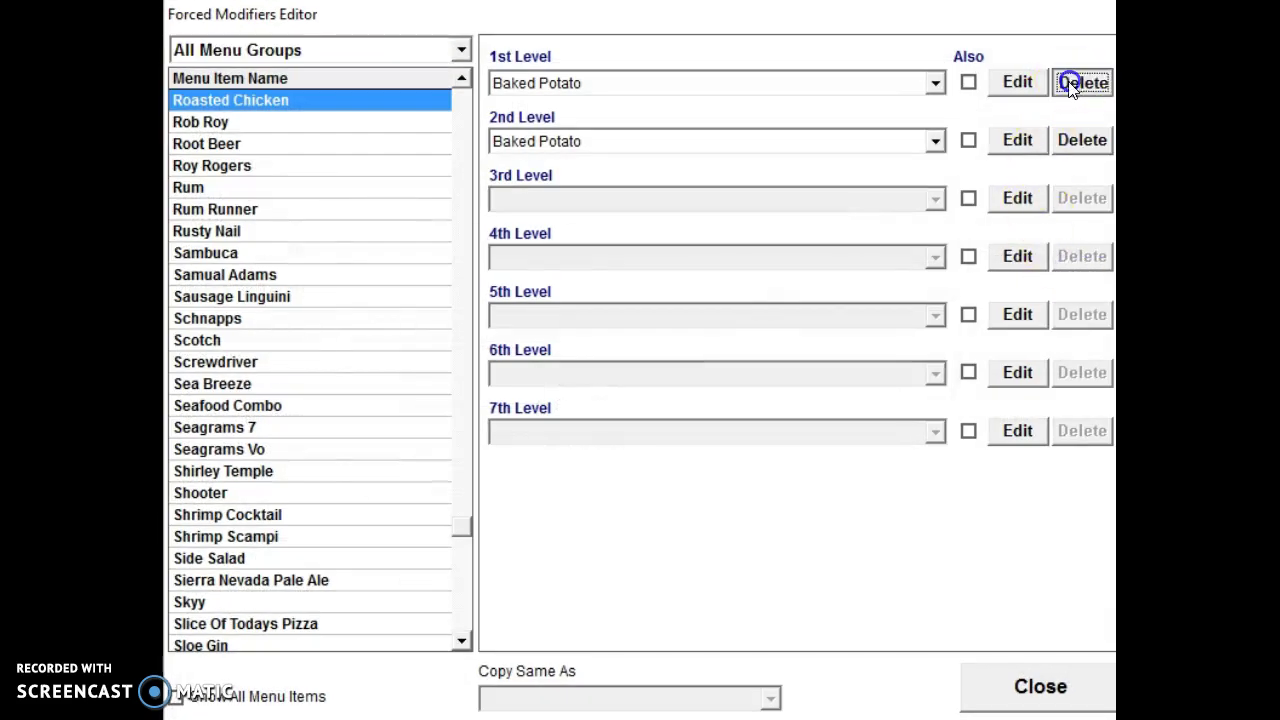
{"action": "left_click", "coordinate": [660, 470]}
{"action": "left_click", "coordinate": [1078, 140]}
{"action": "left_click", "coordinate": [638, 459]}
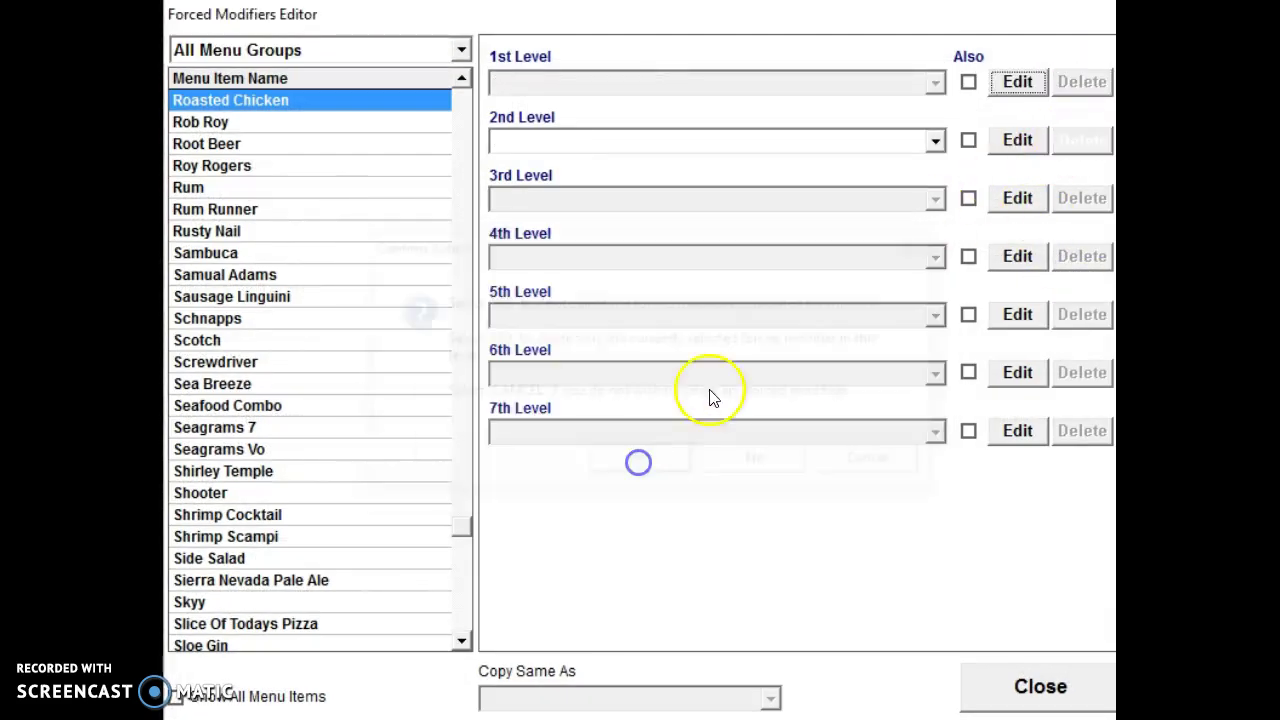
Give the 1st level w/ baked, w/ rosemary and w/ scallops, found by searching 'w'
{"action": "left_click", "coordinate": [1019, 84]}
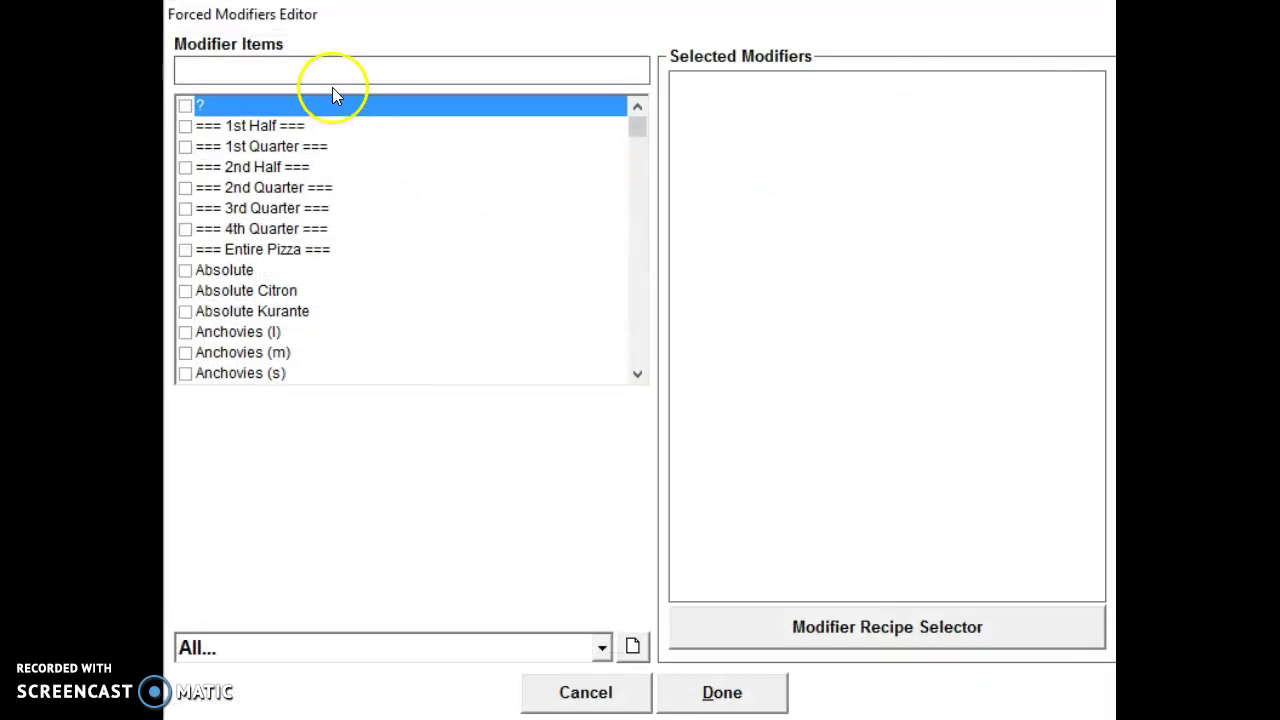
{"action": "type", "text": "w/"}
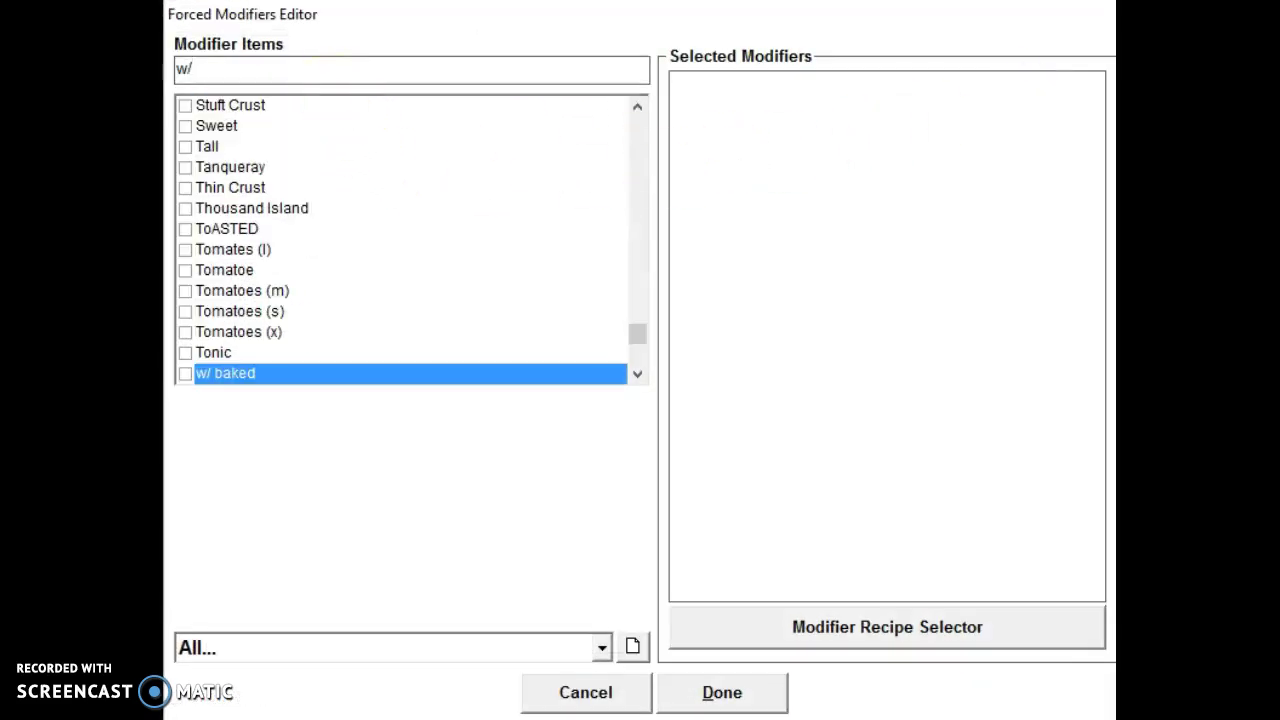
{"action": "left_click", "coordinate": [185, 374]}
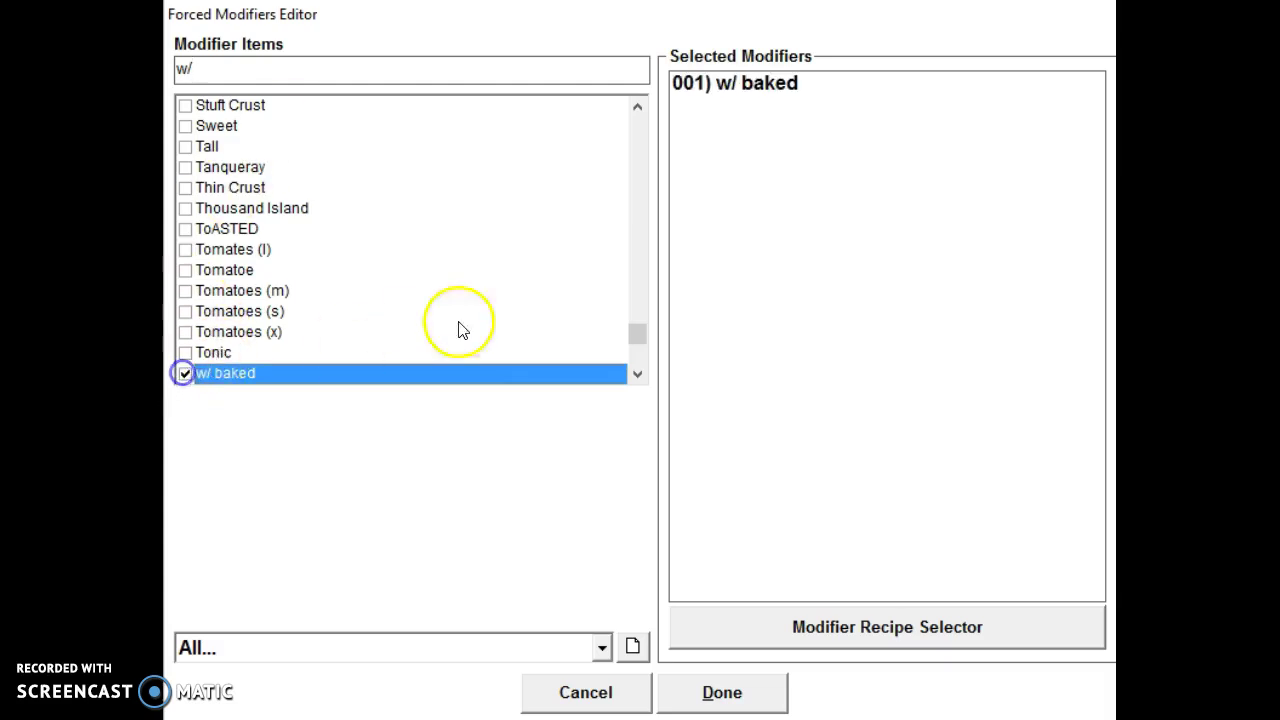
{"action": "left_click", "coordinate": [637, 376]}
{"action": "left_click", "coordinate": [637, 374]}
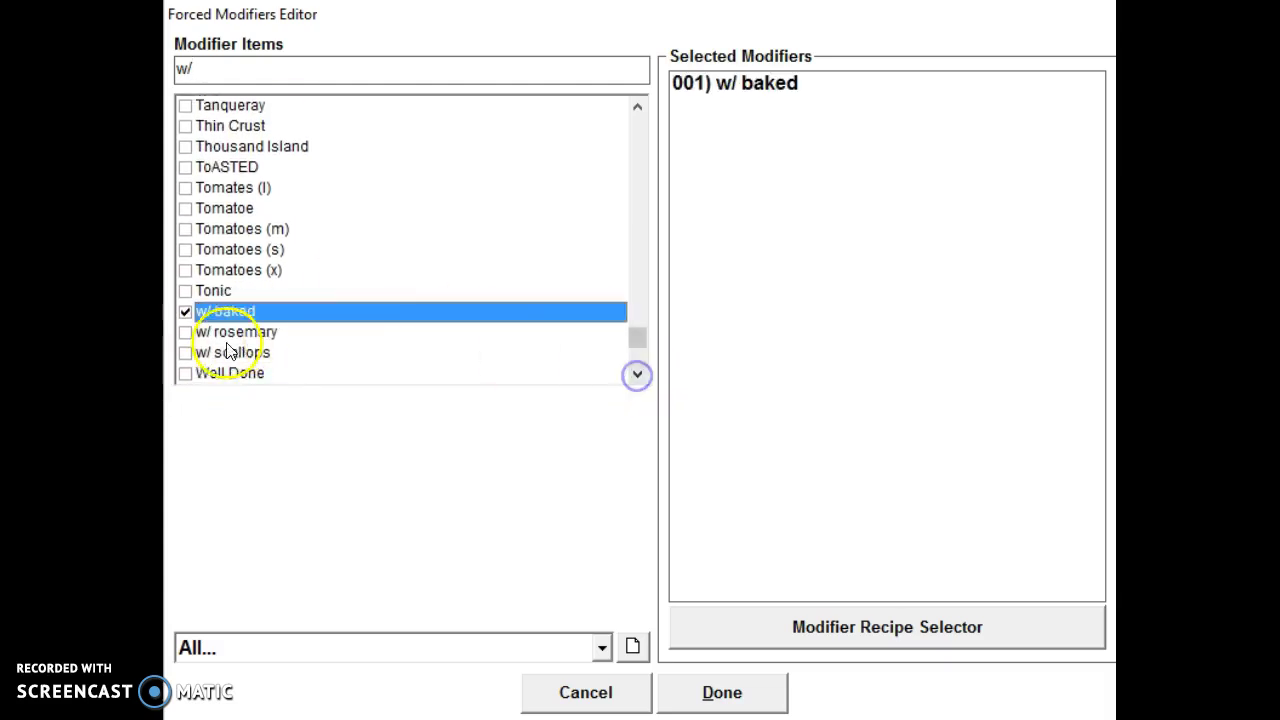
{"action": "left_click", "coordinate": [186, 333]}
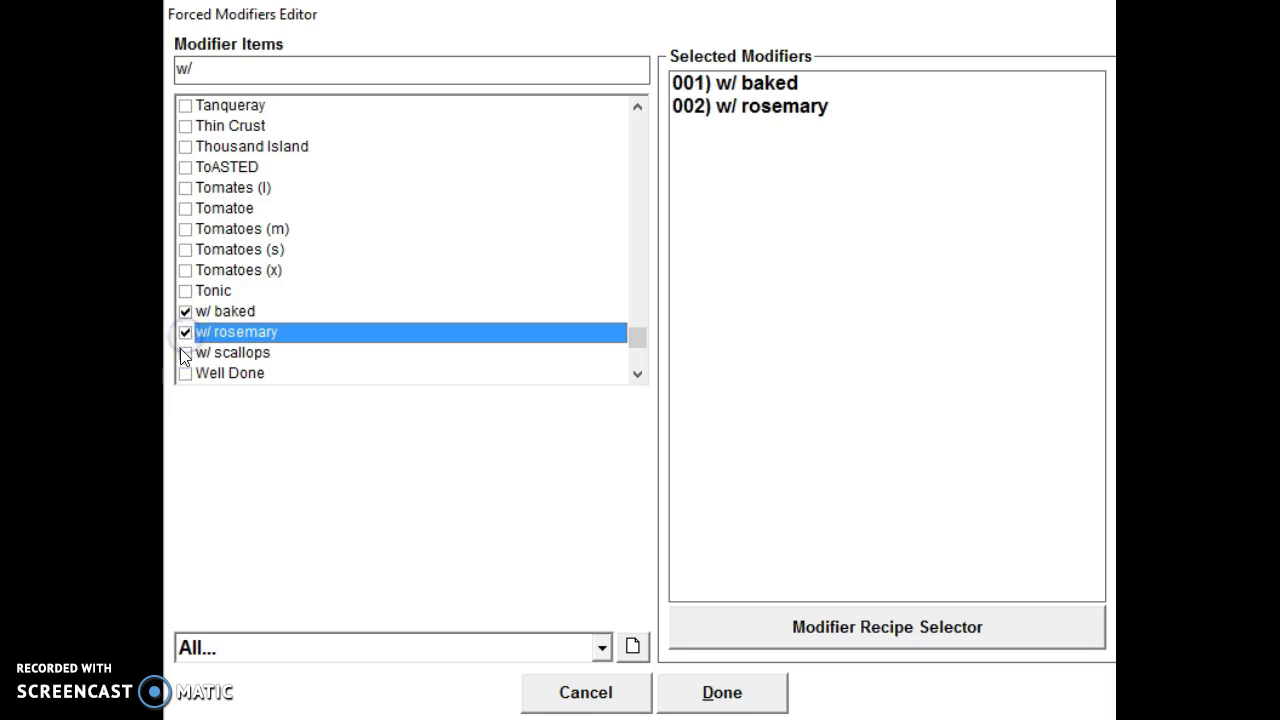
{"action": "left_click", "coordinate": [185, 353]}
{"action": "left_click", "coordinate": [695, 688]}
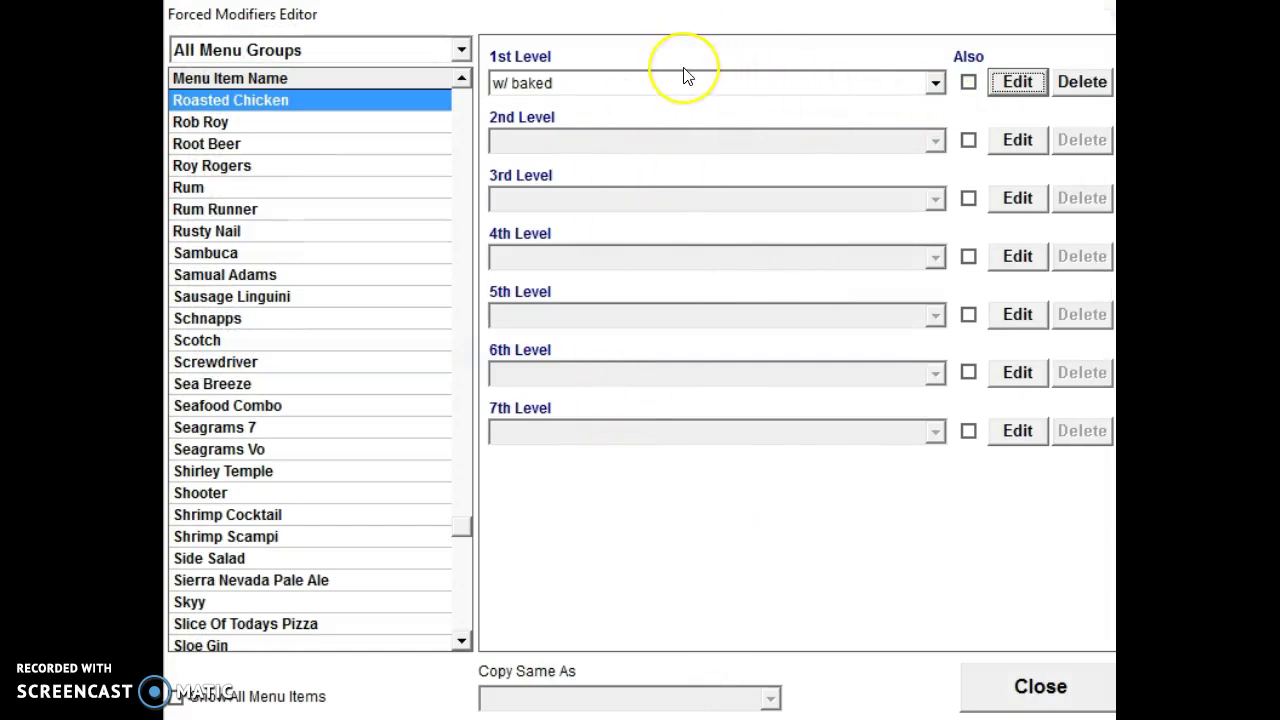
Tick Also for forced-modifier levels 2, 3, 4, 5 and 7
{"action": "left_click", "coordinate": [968, 140]}
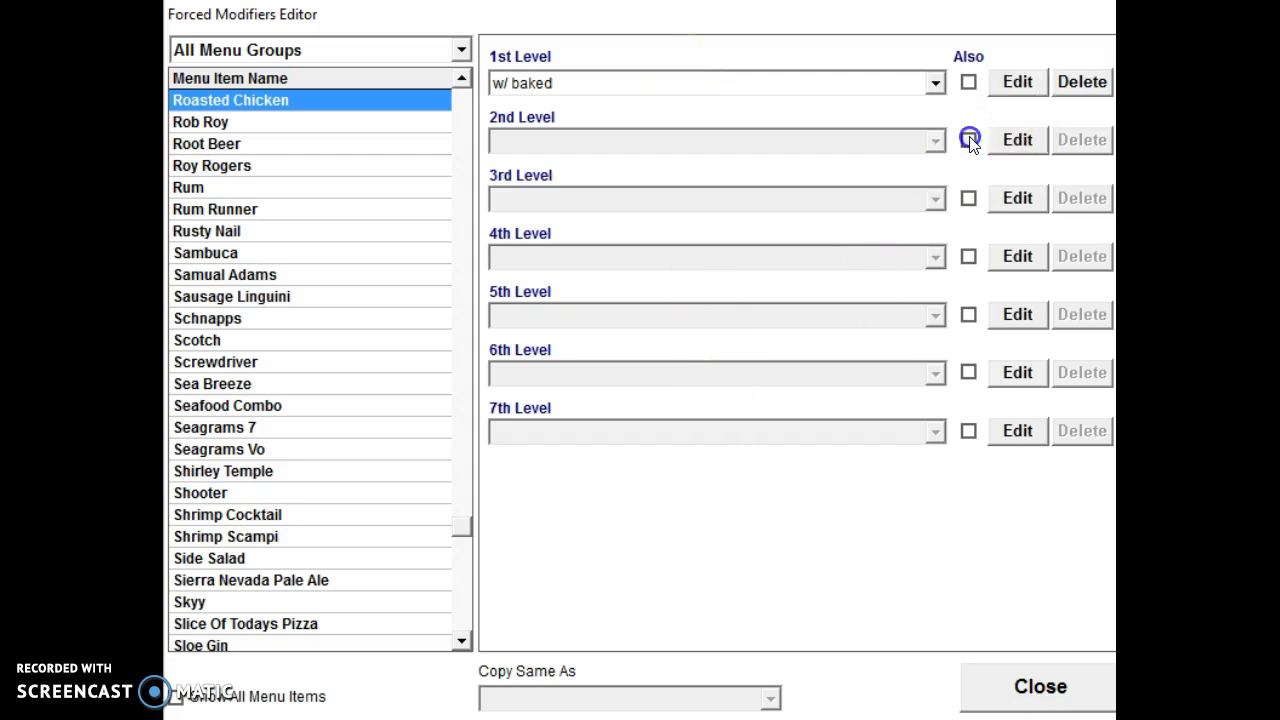
{"action": "left_click", "coordinate": [968, 198]}
{"action": "left_click", "coordinate": [968, 256]}
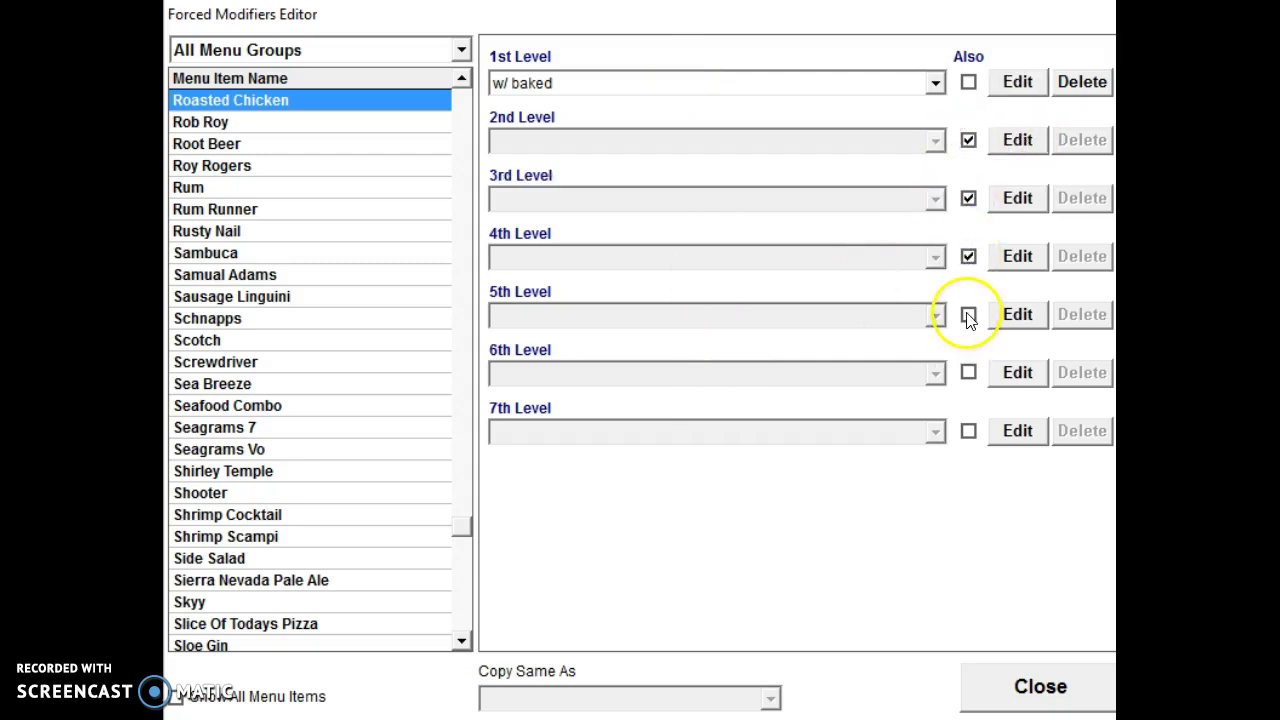
{"action": "left_click", "coordinate": [968, 316]}
{"action": "left_click", "coordinate": [968, 431]}
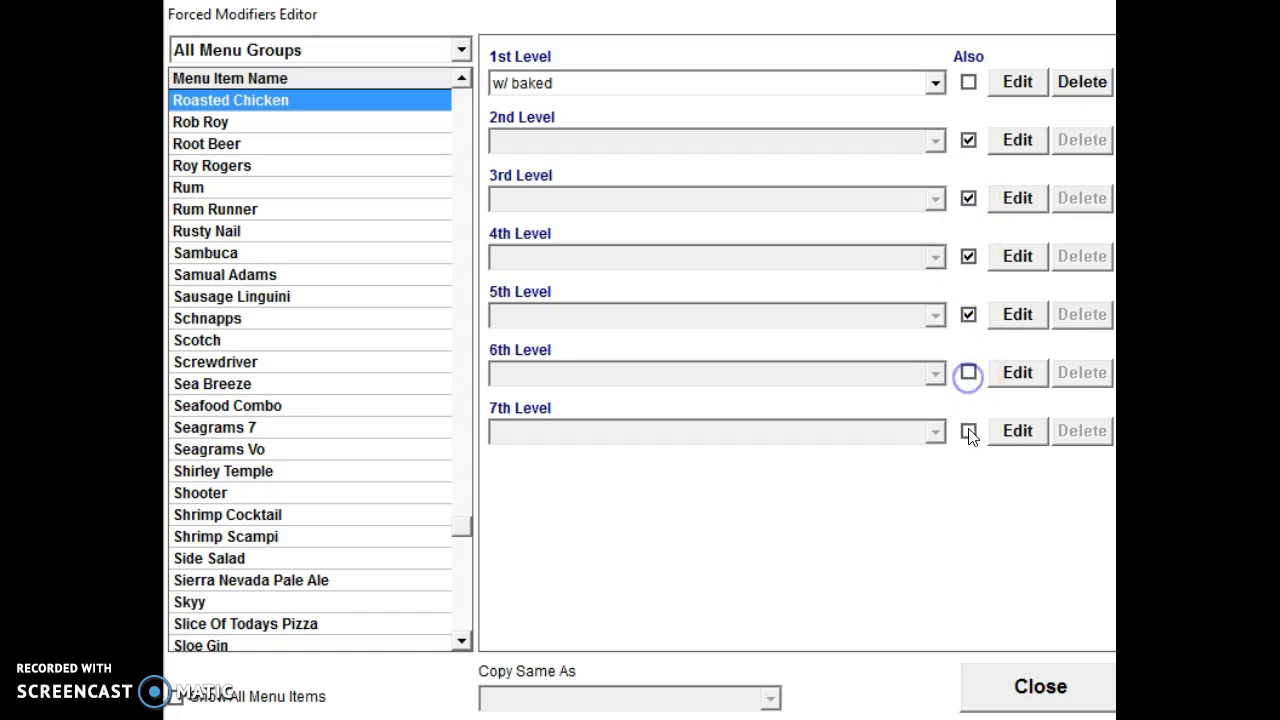
Assign w/ baked, w/ rosemary and w/ scallops to the marked levels
{"action": "left_click", "coordinate": [1030, 138]}
{"action": "left_click", "coordinate": [299, 75]}
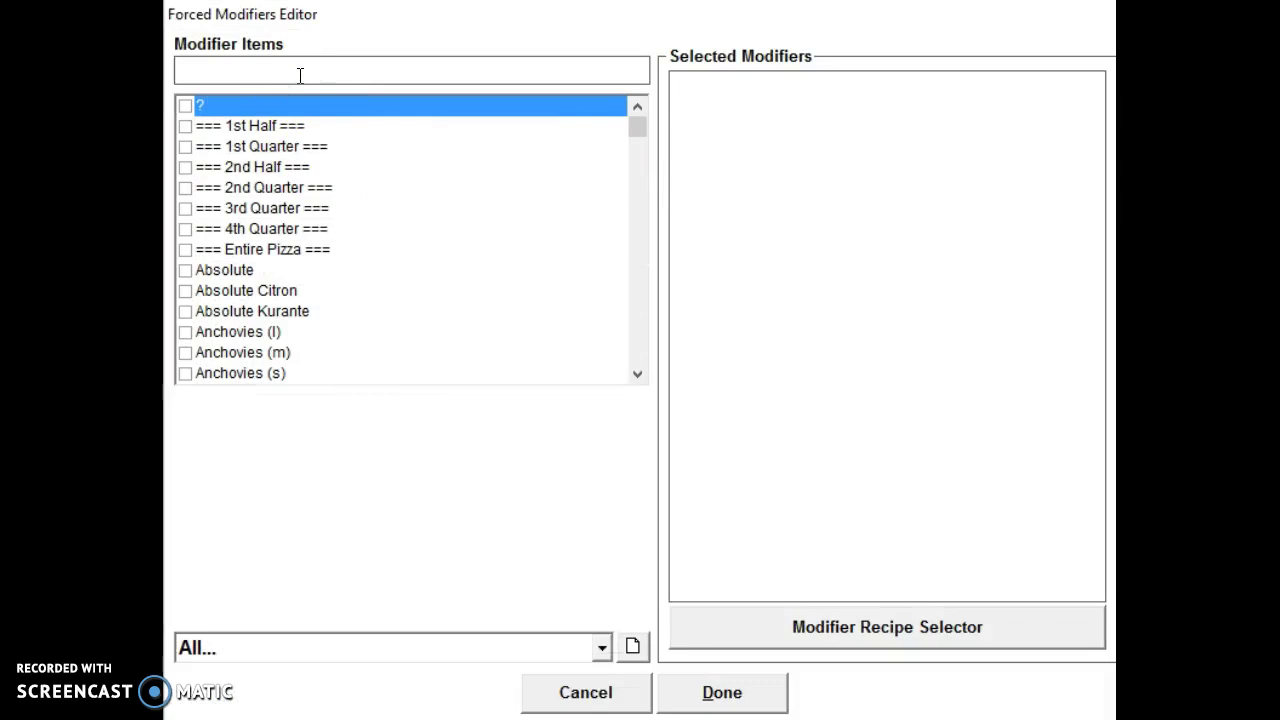
{"action": "type", "text": "w/"}
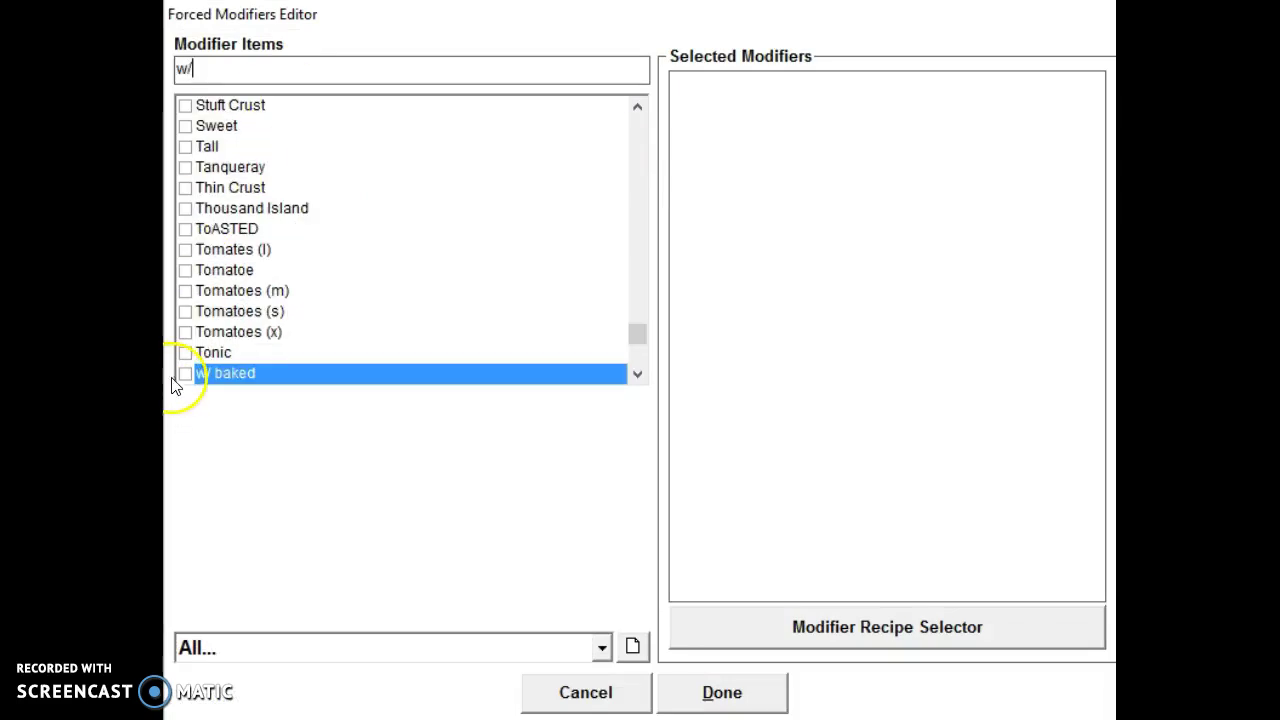
{"action": "left_click", "coordinate": [183, 375]}
{"action": "left_click", "coordinate": [637, 372]}
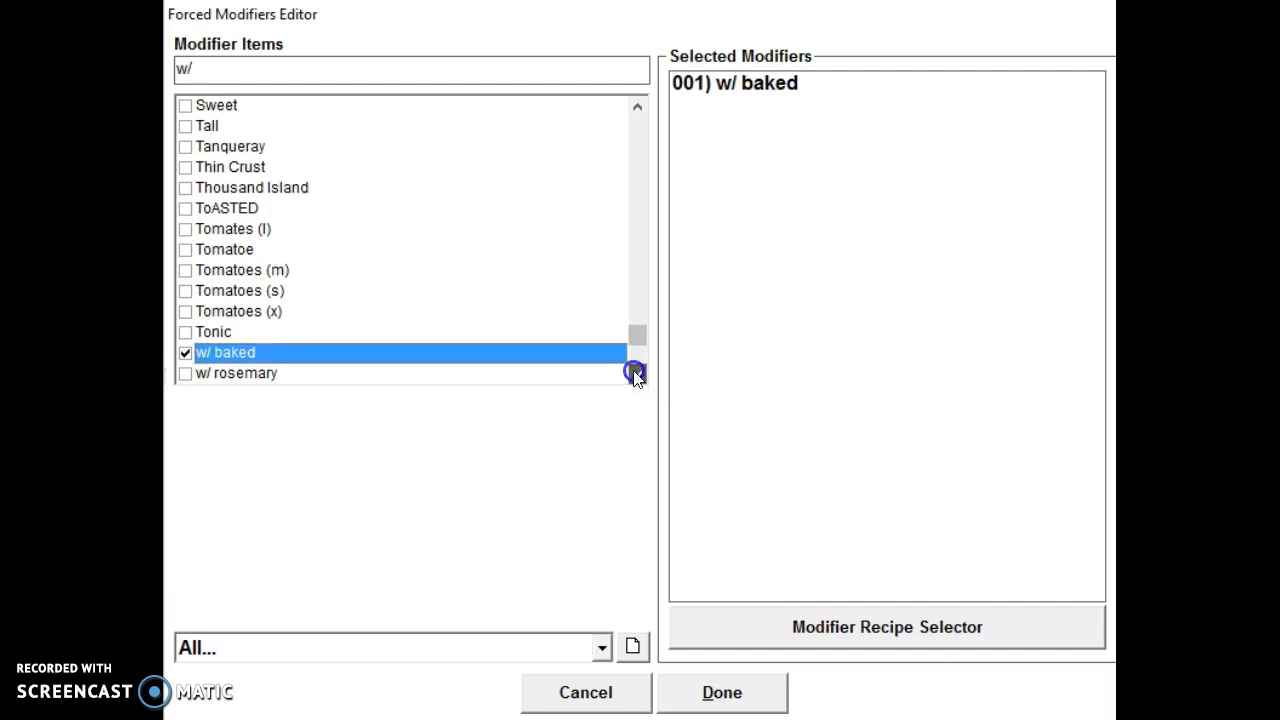
{"action": "left_click", "coordinate": [637, 372]}
{"action": "left_click", "coordinate": [637, 372]}
{"action": "left_click", "coordinate": [186, 332]}
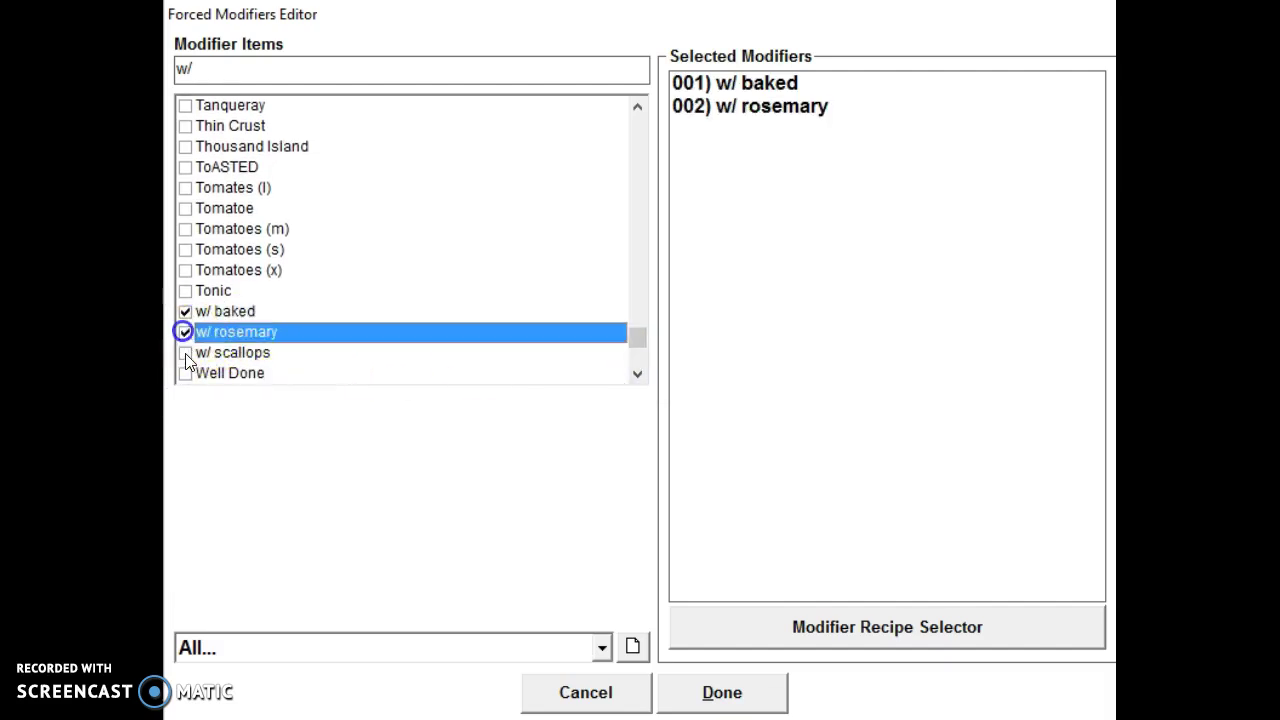
{"action": "left_click", "coordinate": [186, 352]}
{"action": "left_click", "coordinate": [713, 683]}
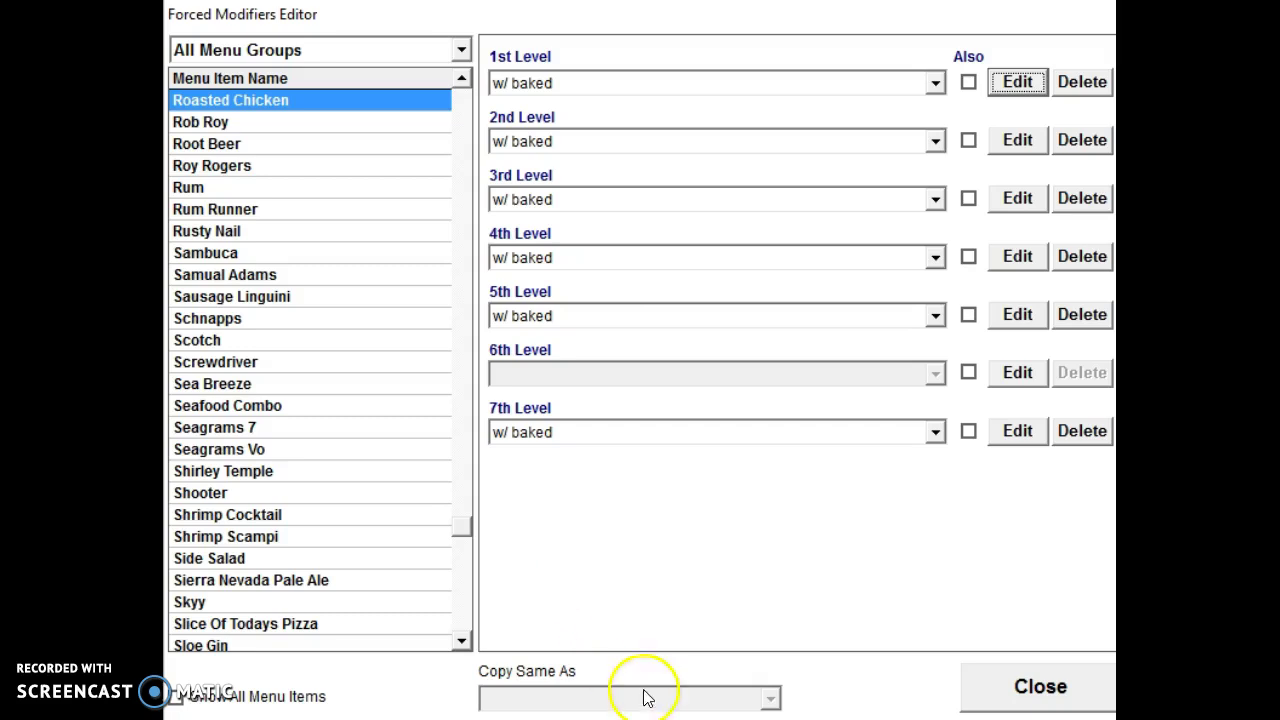
Review Scotch and Sausage Linguini modifiers, skip Copy Same As, then save Roasted Chicken
{"action": "left_click", "coordinate": [180, 342]}
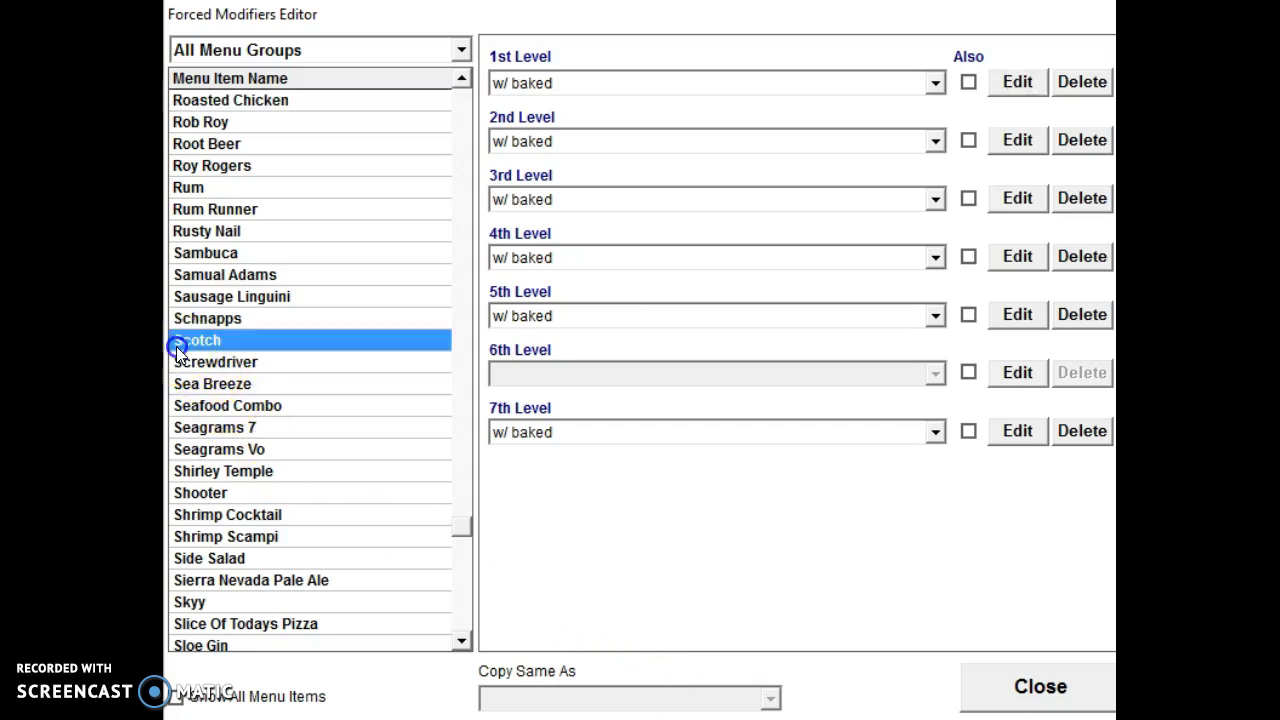
{"action": "left_click", "coordinate": [187, 298]}
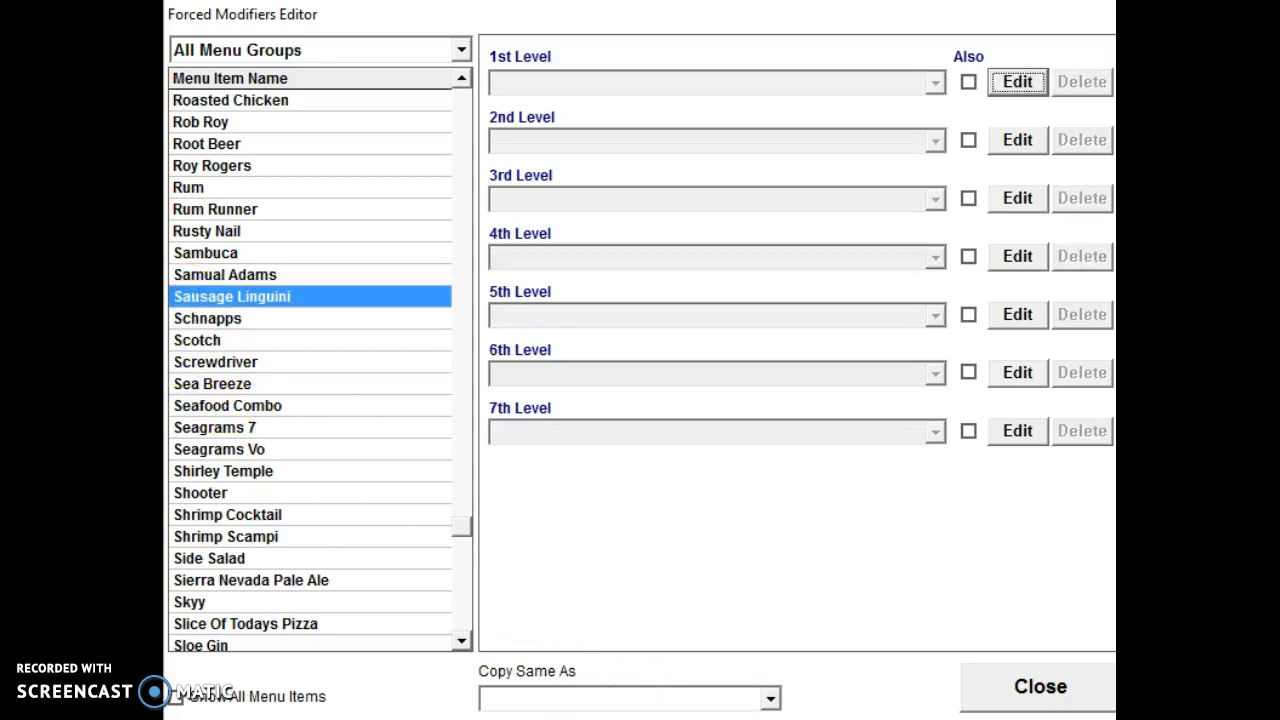
{"action": "left_click", "coordinate": [668, 698]}
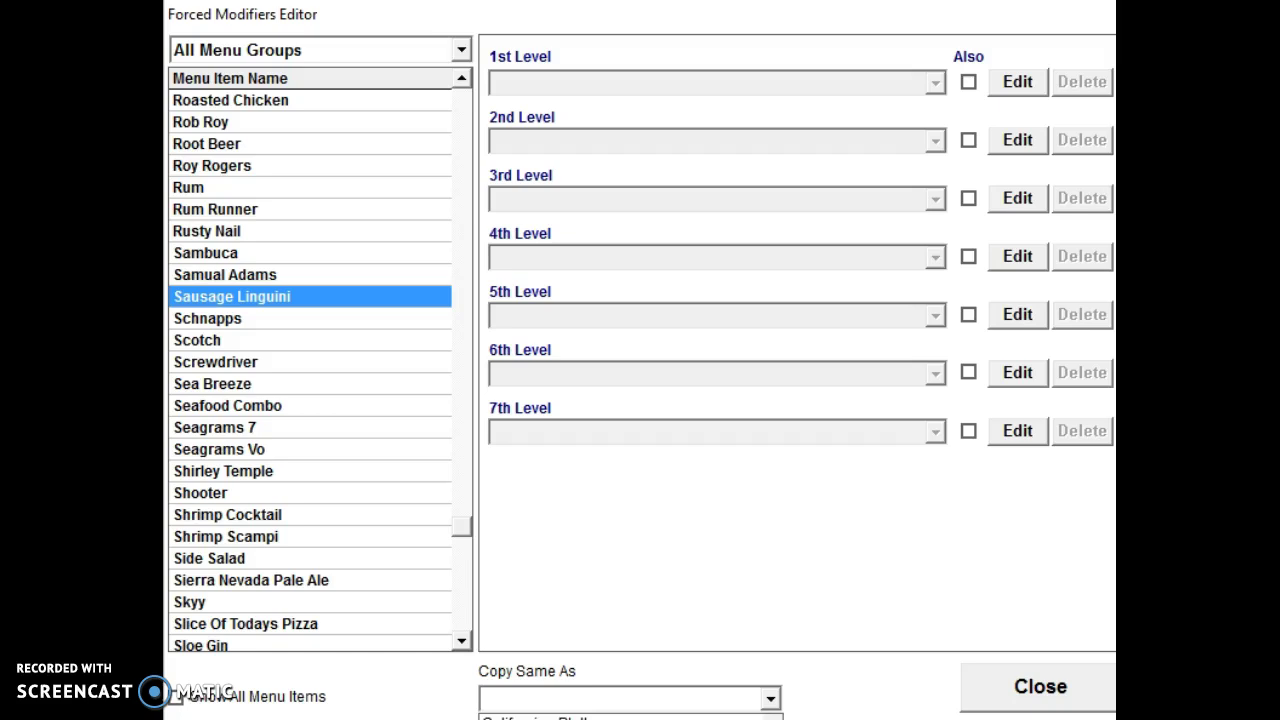
{"action": "left_click", "coordinate": [871, 489]}
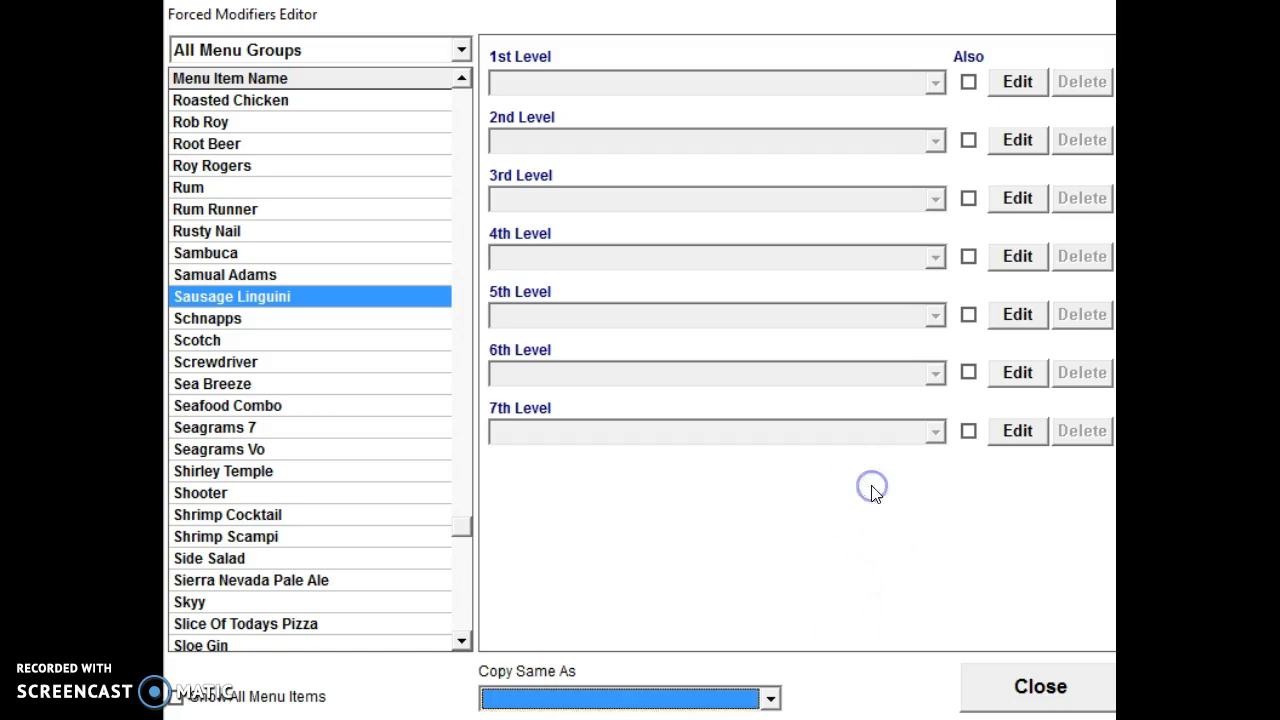
{"action": "left_click", "coordinate": [1030, 697]}
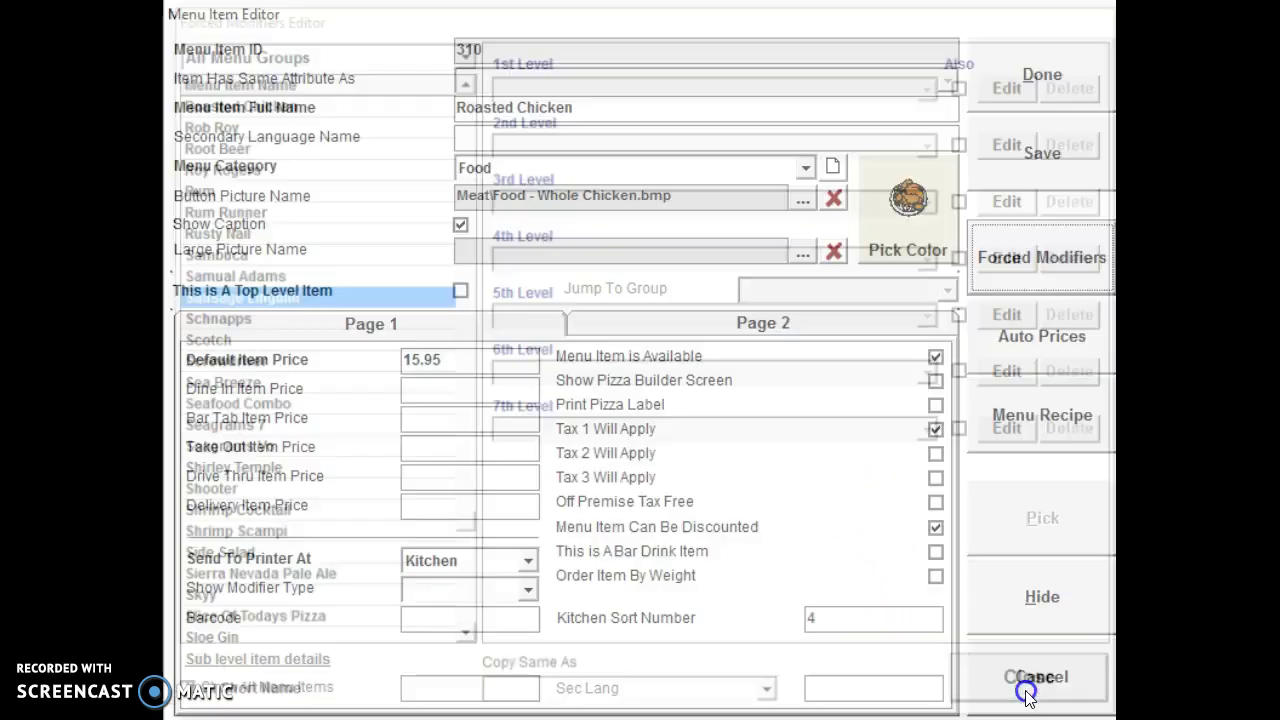
{"action": "left_click", "coordinate": [1036, 160]}
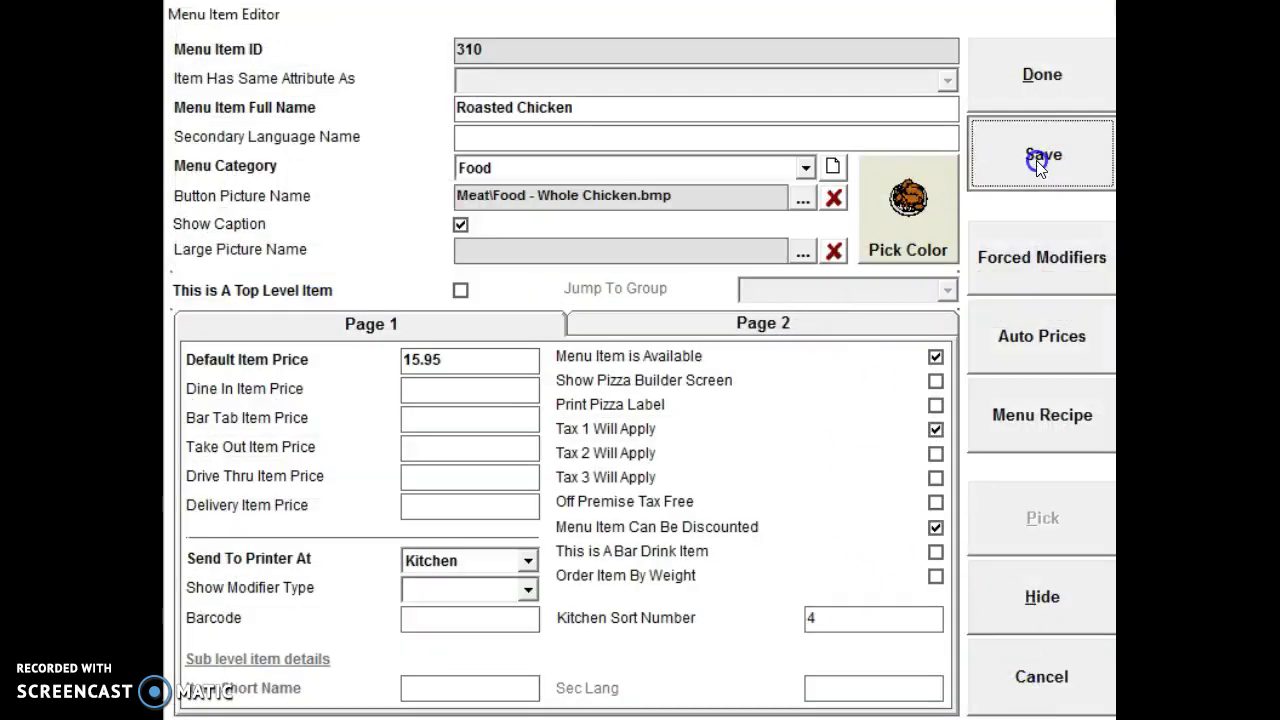
{"action": "left_click", "coordinate": [1050, 84]}
Return to the POS and start a new Take Out order with the access code
{"action": "left_click", "coordinate": [1020, 683]}
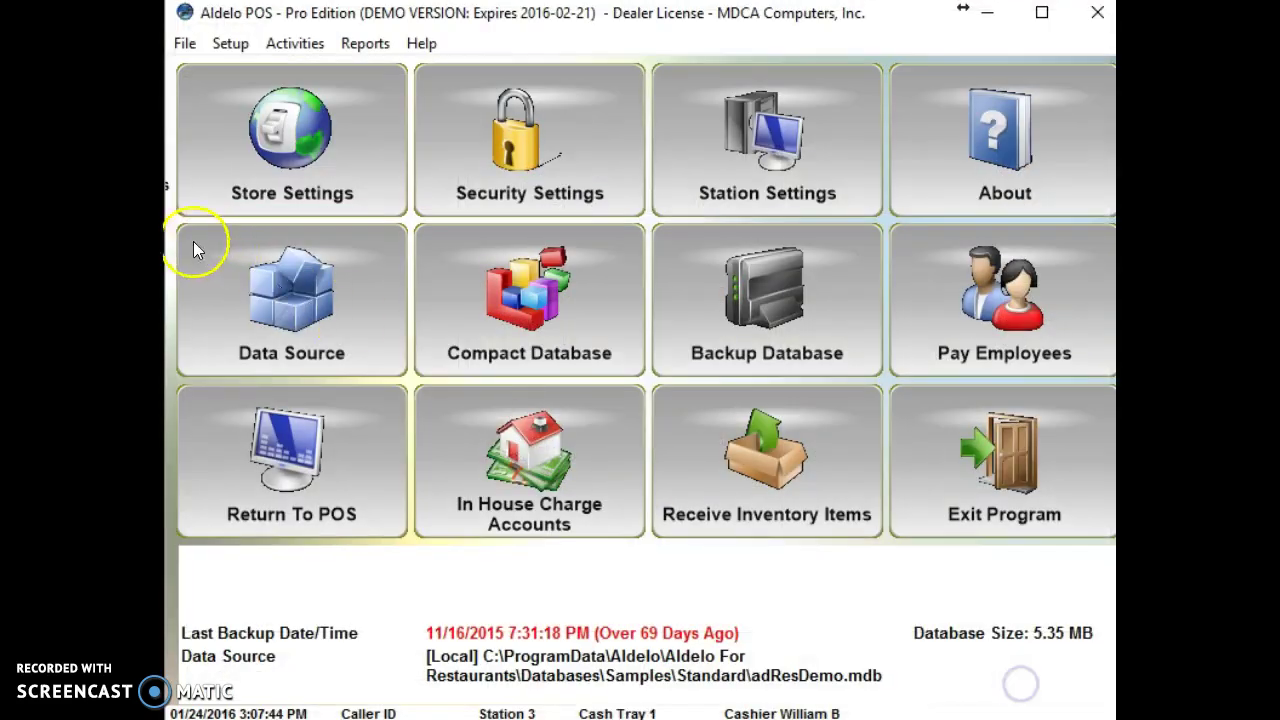
{"action": "left_click", "coordinate": [287, 483]}
{"action": "left_click", "coordinate": [375, 127]}
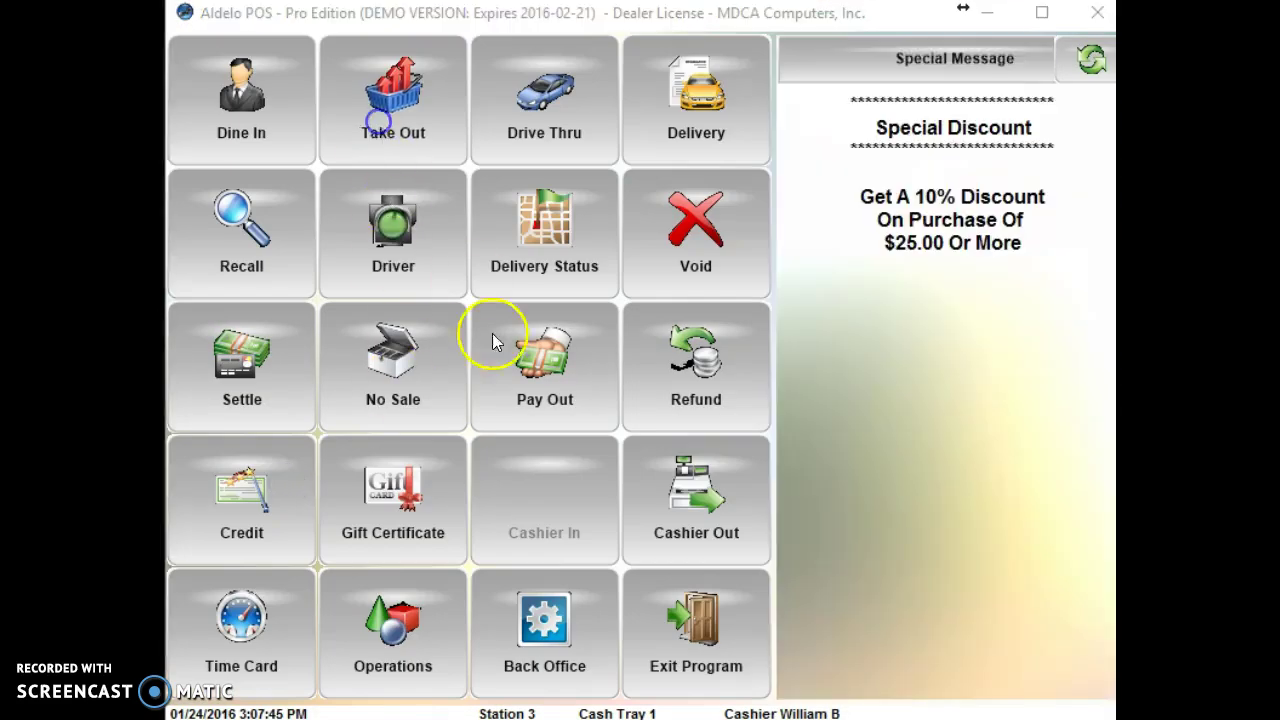
{"action": "left_click", "coordinate": [565, 523]}
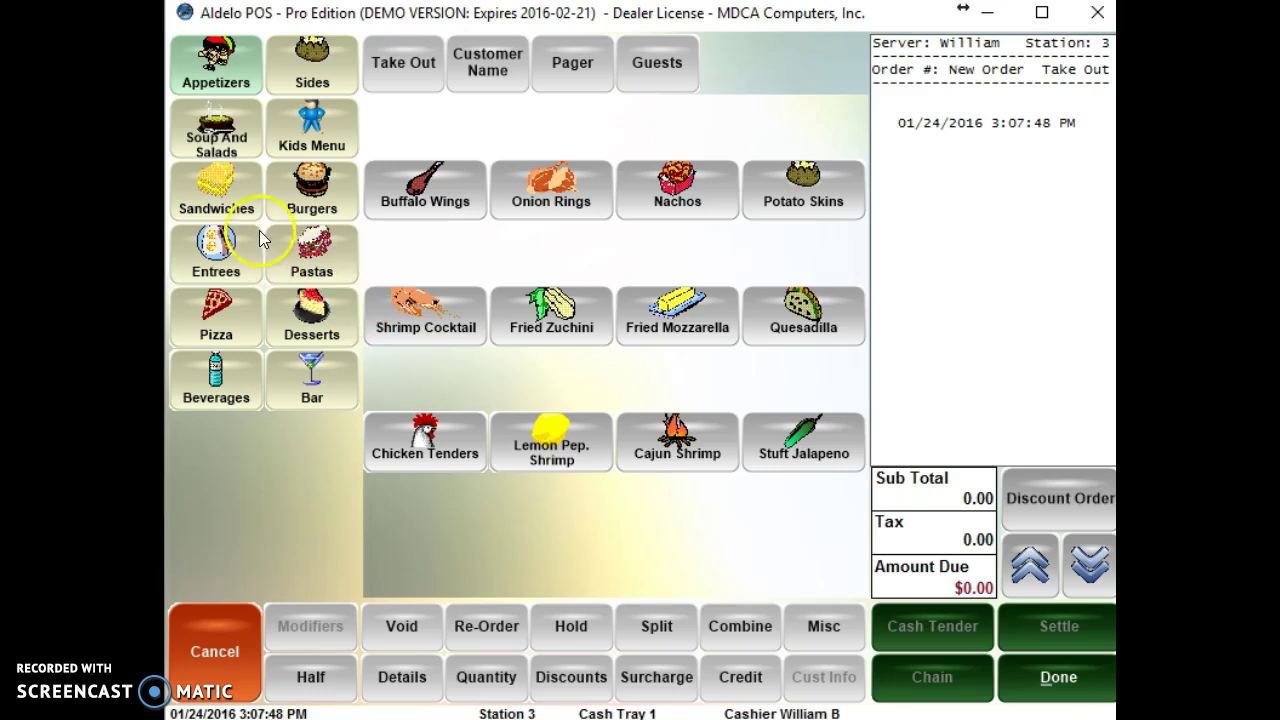
Add Roasted Chicken at 15.95, alternating w/ rosemary and w/ scallops on each level
{"action": "left_click", "coordinate": [228, 248]}
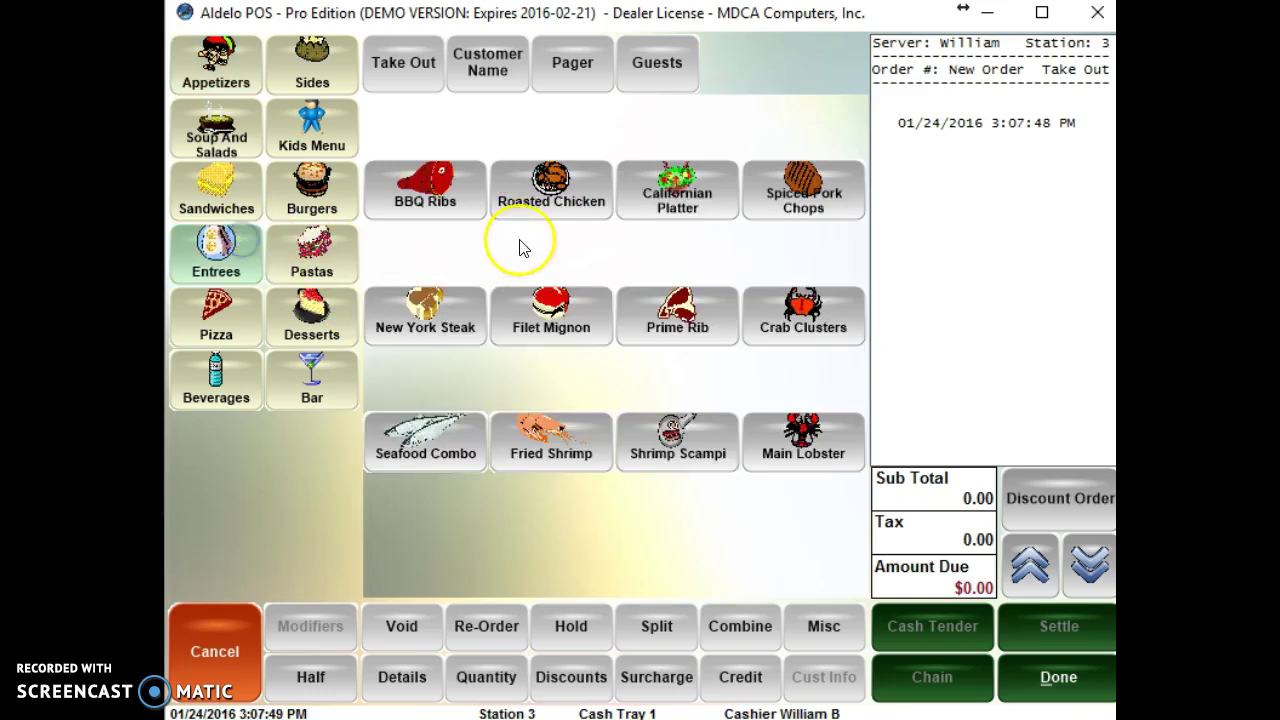
{"action": "left_click", "coordinate": [553, 183]}
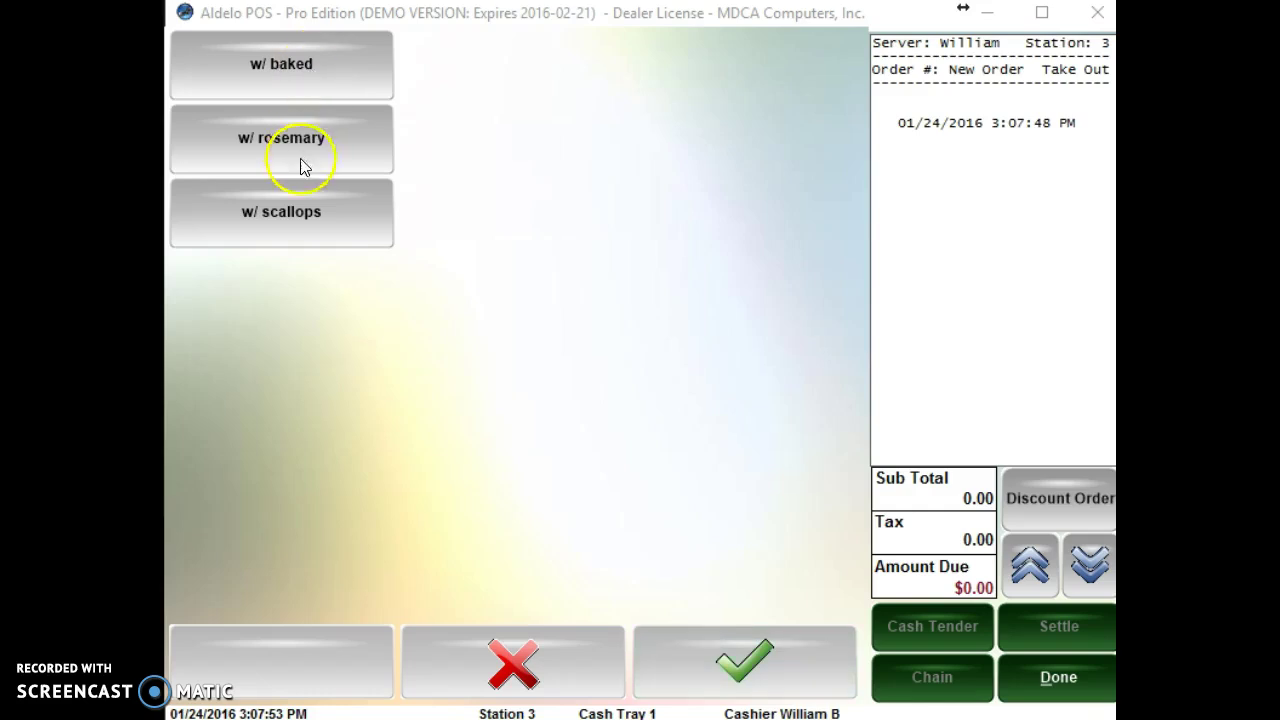
{"action": "left_click", "coordinate": [289, 214]}
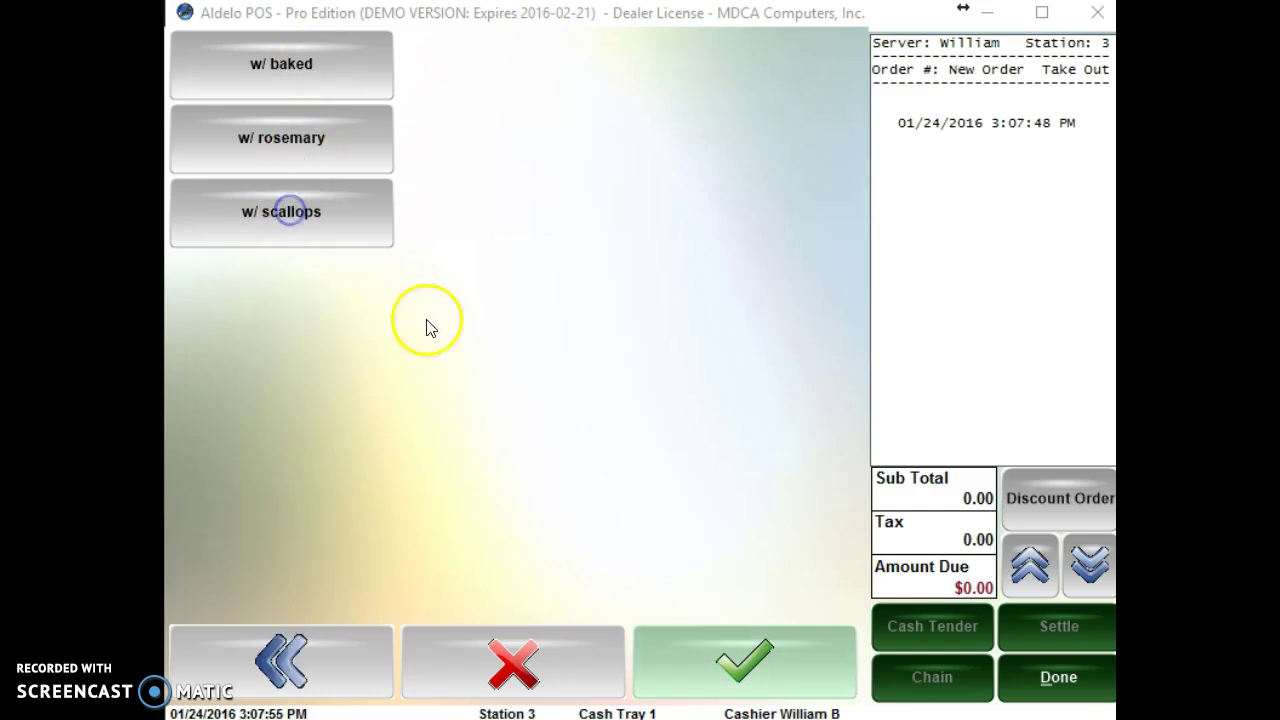
{"action": "left_click", "coordinate": [303, 150]}
{"action": "left_click", "coordinate": [294, 216]}
{"action": "left_click", "coordinate": [298, 129]}
{"action": "left_click", "coordinate": [287, 210]}
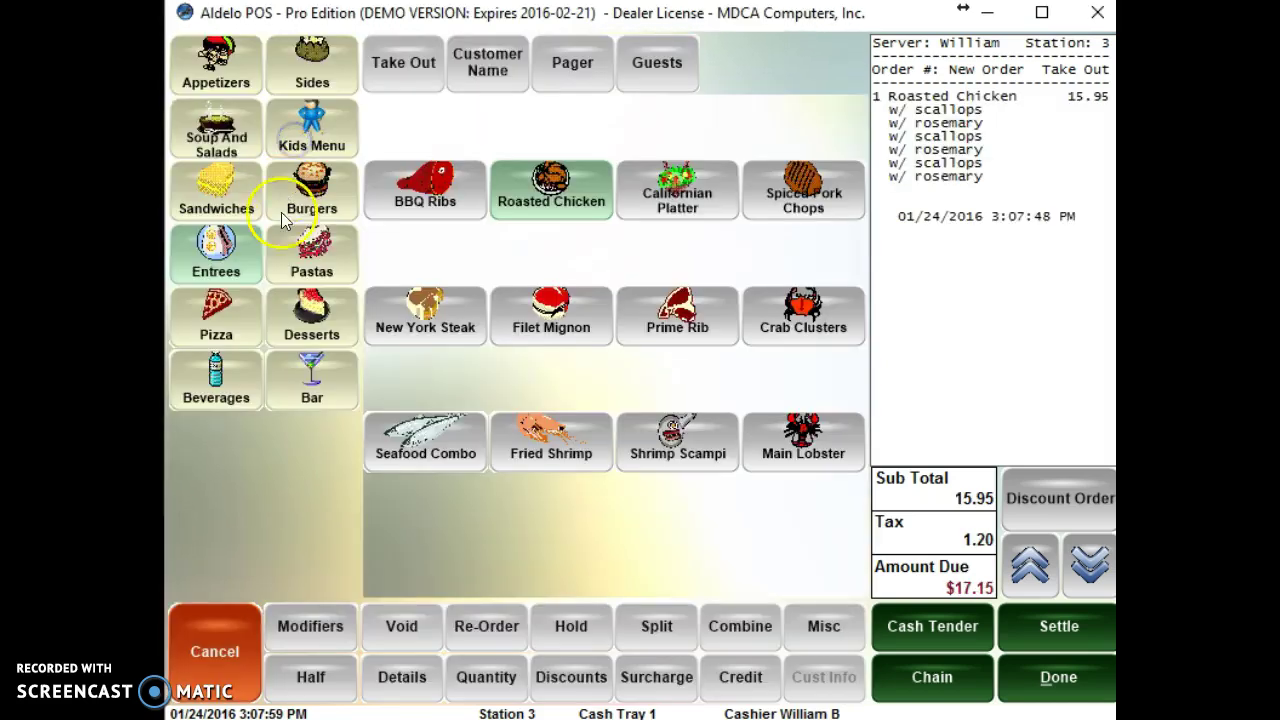